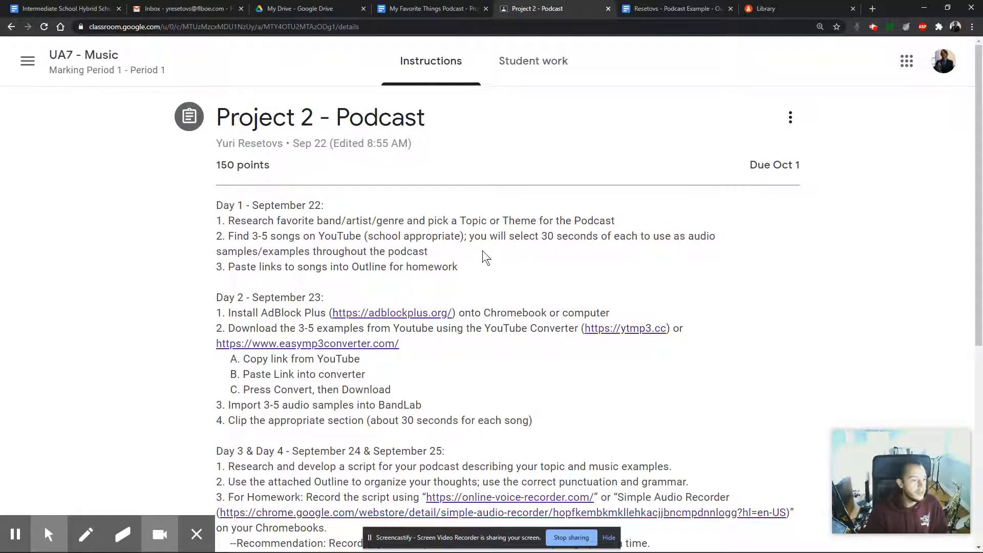
Step: Review the Day 1 instructions on picking a podcast topic, finding 3-5 songs, sampling 30 seconds of each and pasting song links
left_click_drag(461, 220, 537, 224)
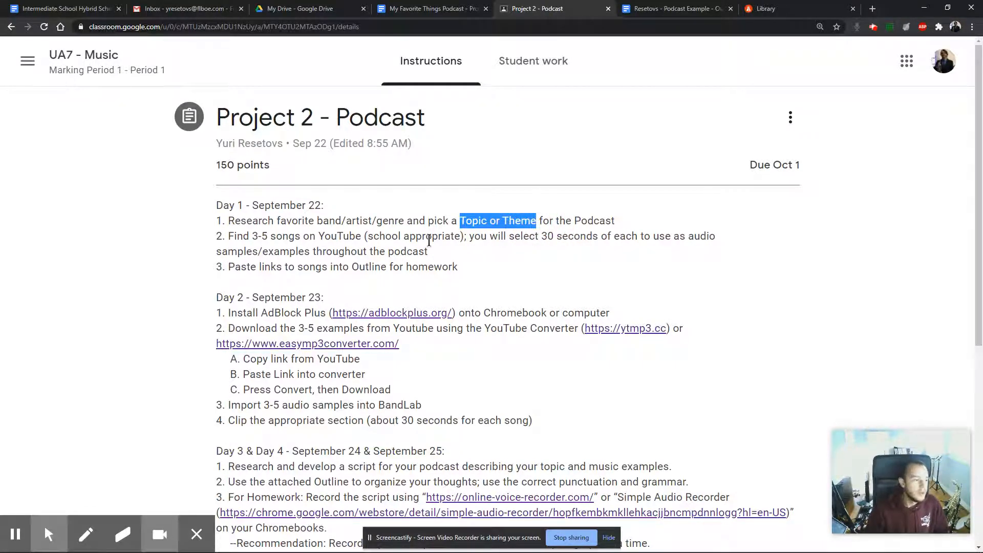
left_click_drag(318, 224, 346, 223)
left_click_drag(347, 224, 379, 224)
left_click(379, 224)
left_click(405, 223)
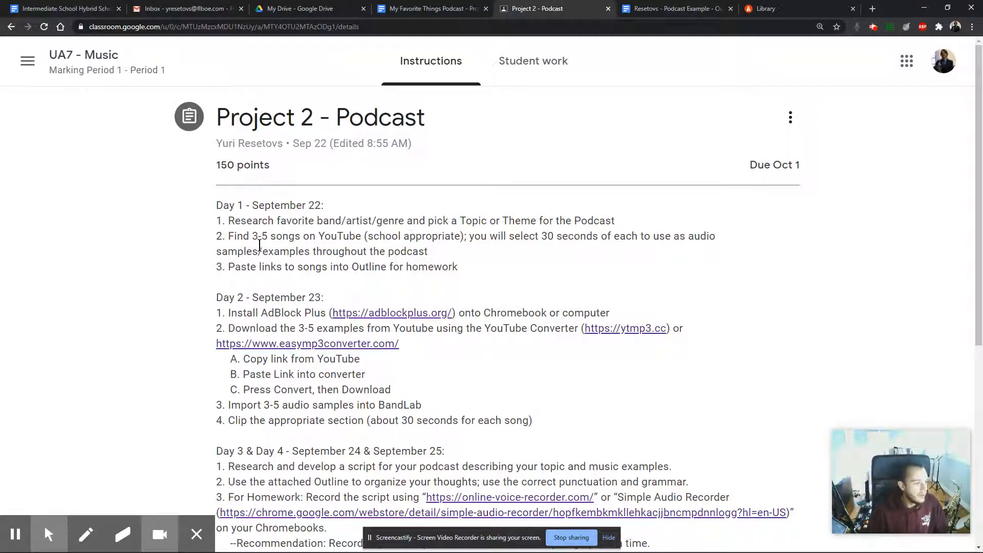
double_click(259, 236)
double_click(264, 236)
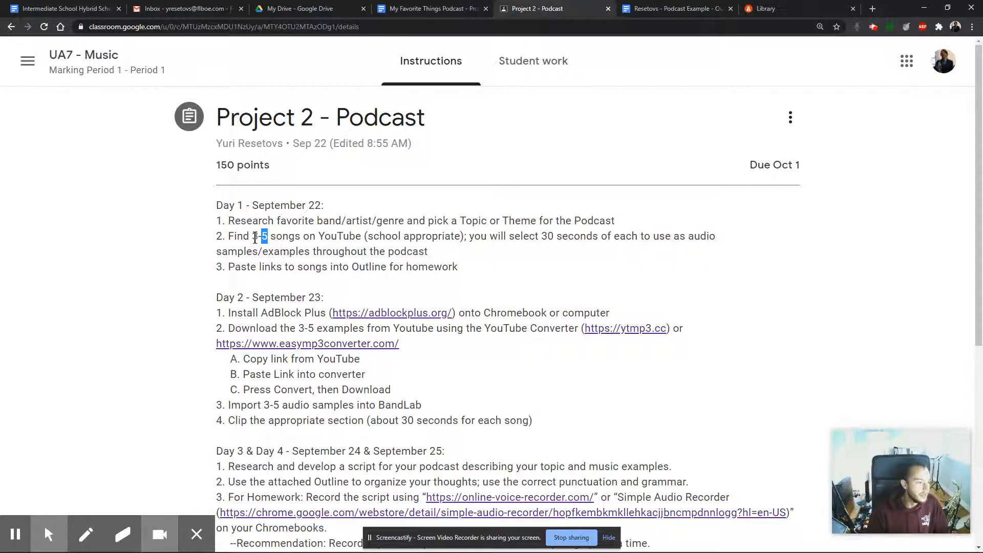
left_click(256, 237)
double_click(256, 237)
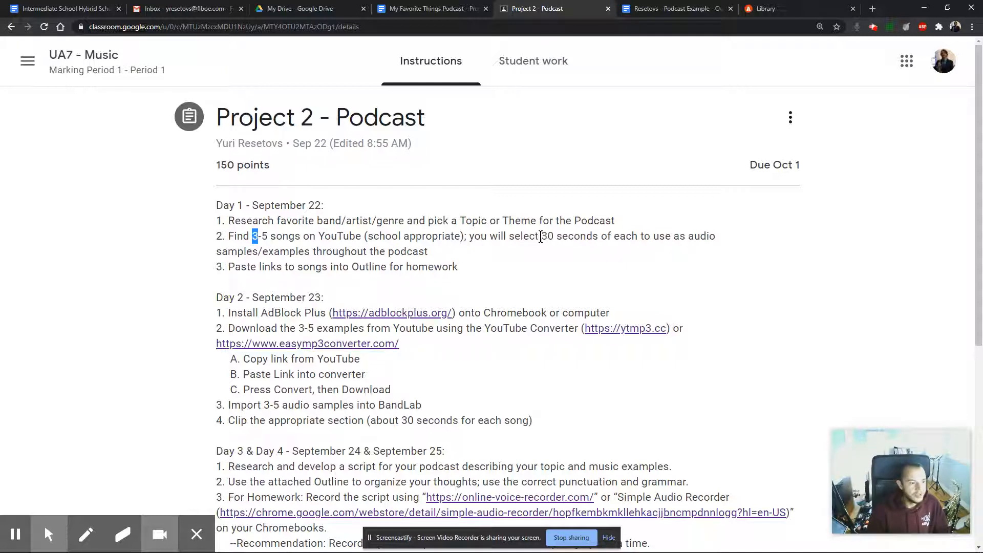
left_click_drag(536, 237, 598, 236)
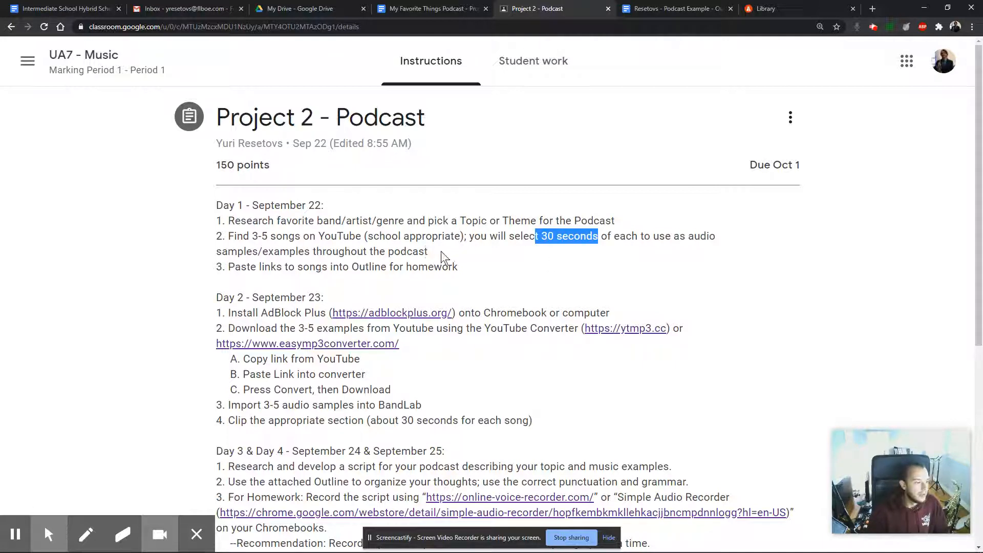
left_click_drag(242, 267, 434, 267)
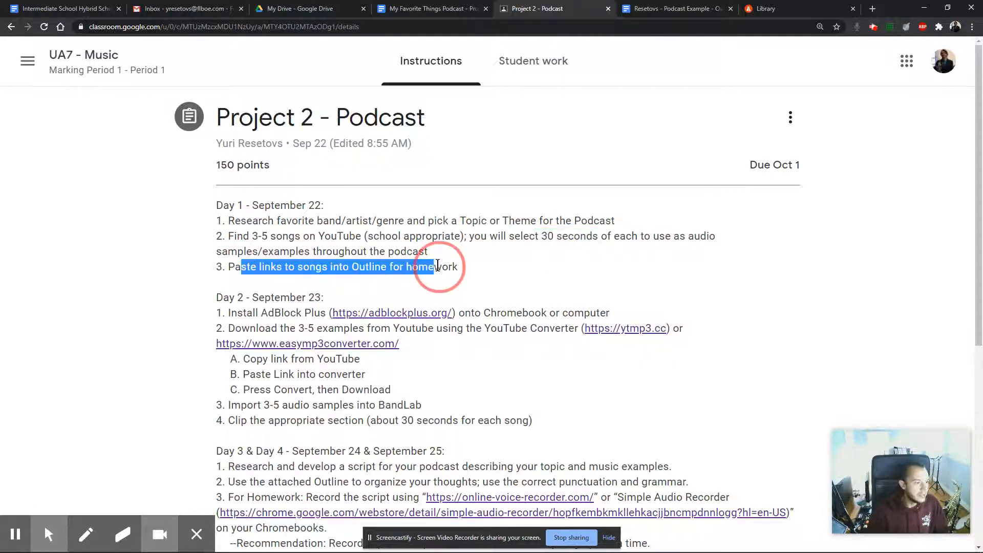
left_click(475, 270)
Step: Open the attached My Favorite Things Podcast Outline and review the section labels in its gray column
scroll(400, 241, "down", 6)
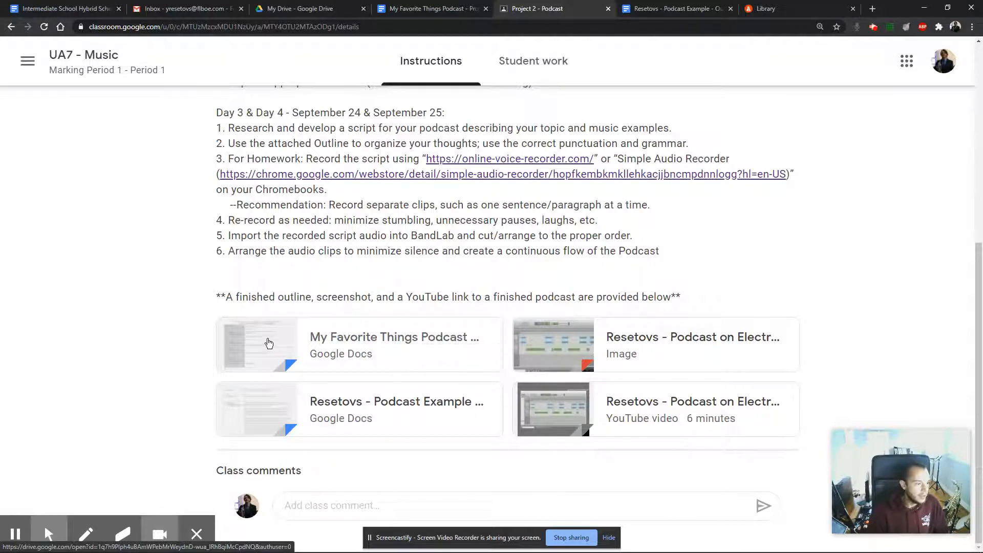
left_click(266, 340)
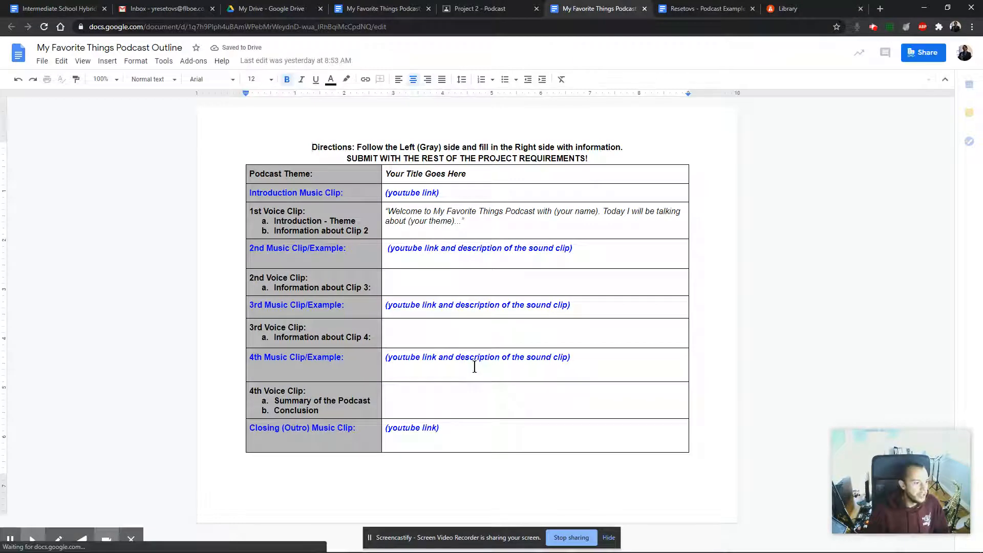
left_click(250, 174)
left_click_drag(331, 205, 355, 439)
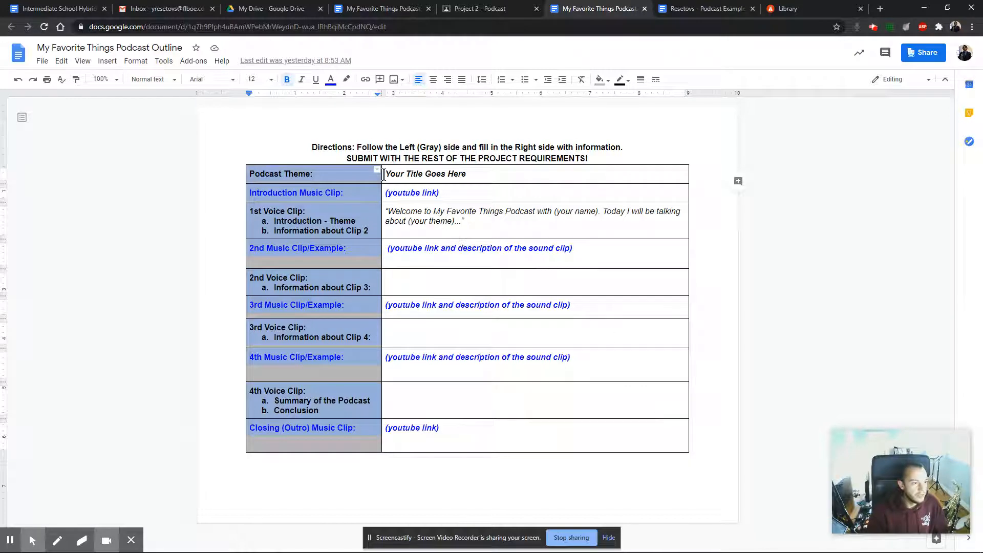
Step: Examine the outline's answer cells for the podcast theme and for the introduction, 2nd, 3rd, 4th and closing music clips
left_click_drag(388, 175, 502, 177)
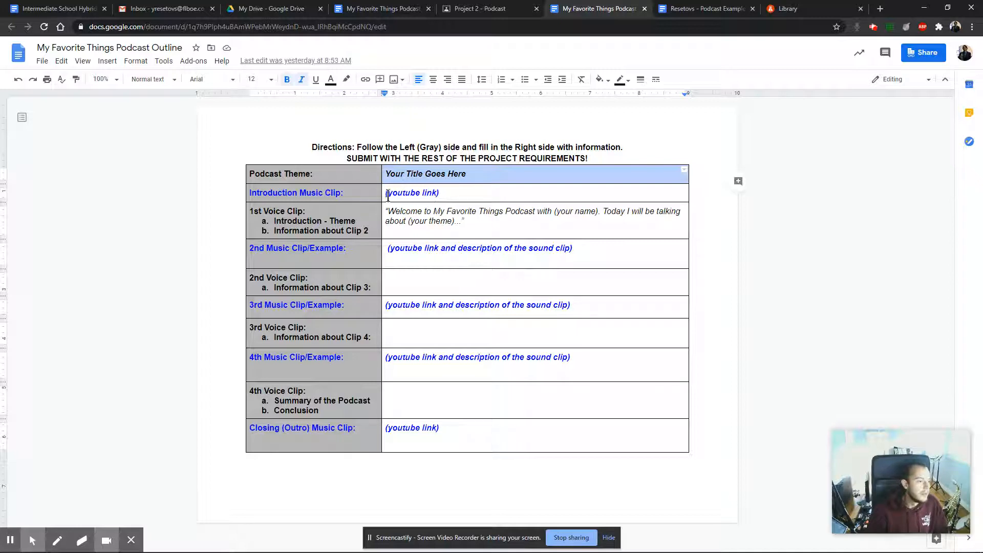
left_click_drag(383, 195, 489, 197)
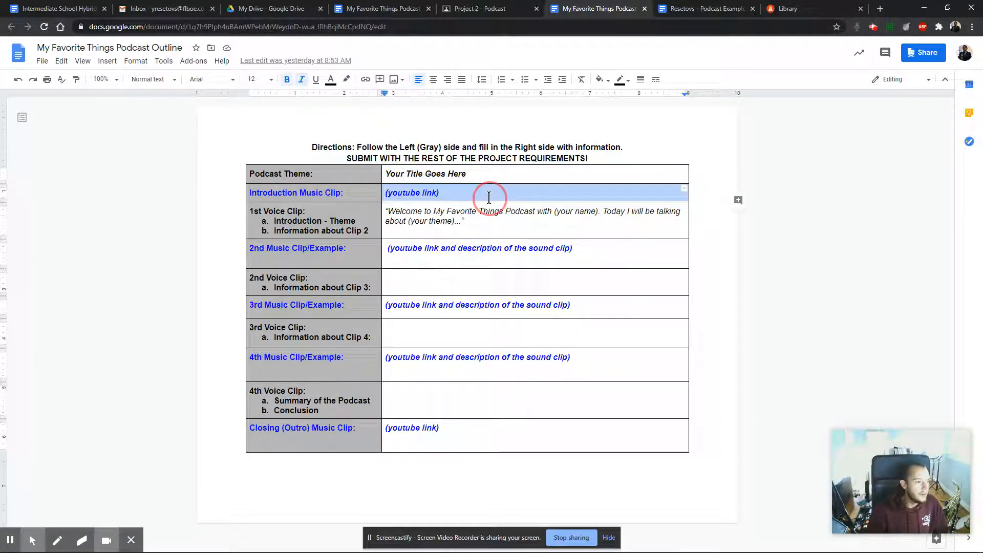
left_click(392, 252)
left_click_drag(392, 252, 621, 256)
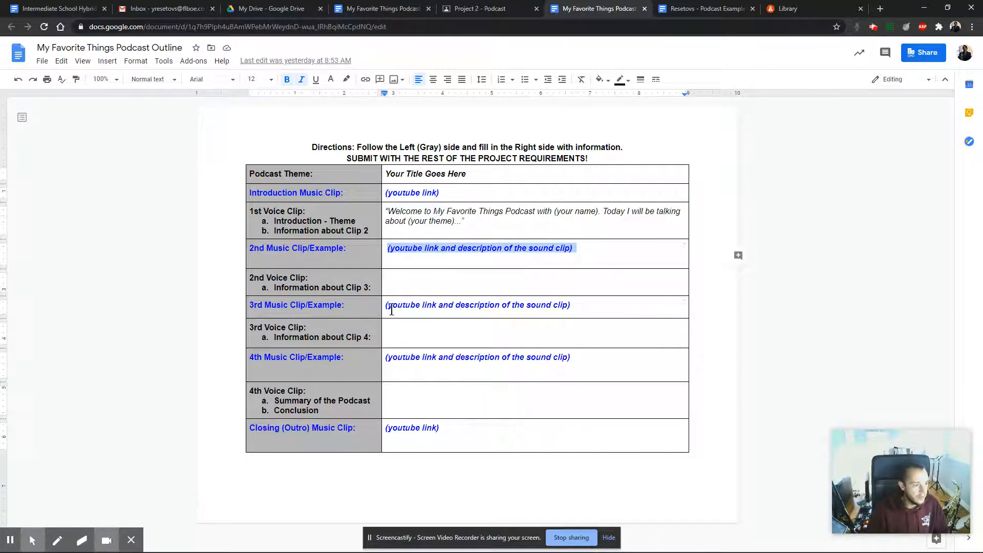
left_click_drag(387, 306, 535, 306)
mouse_move(383, 363)
left_mouse_down()
mouse_move(432, 362)
mouse_move(380, 359)
left_mouse_up()
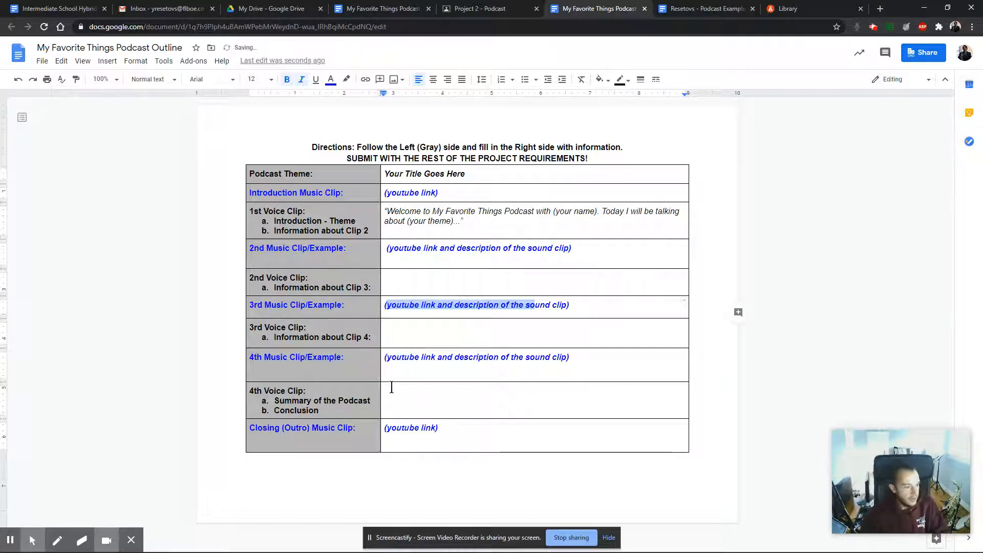
left_click_drag(386, 430, 457, 432)
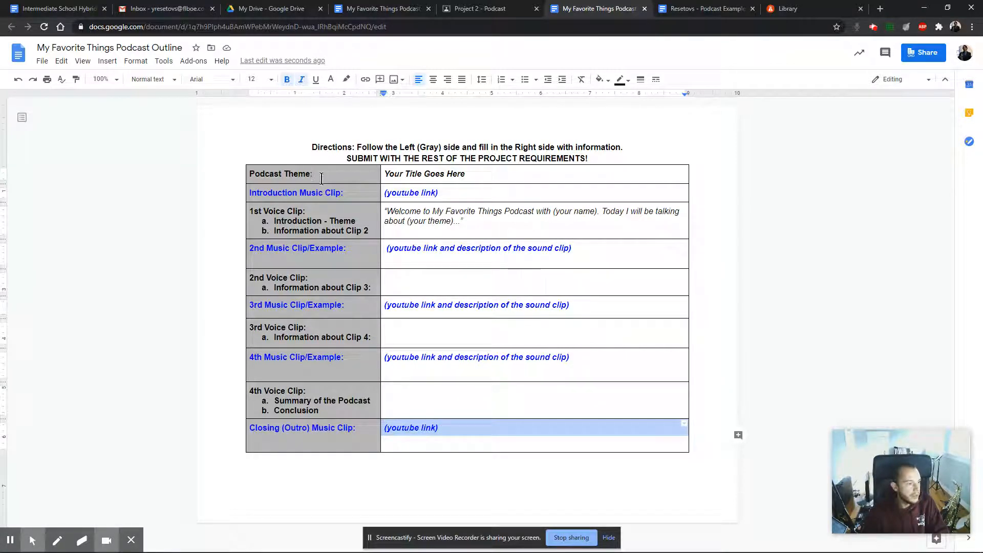
left_click(313, 194)
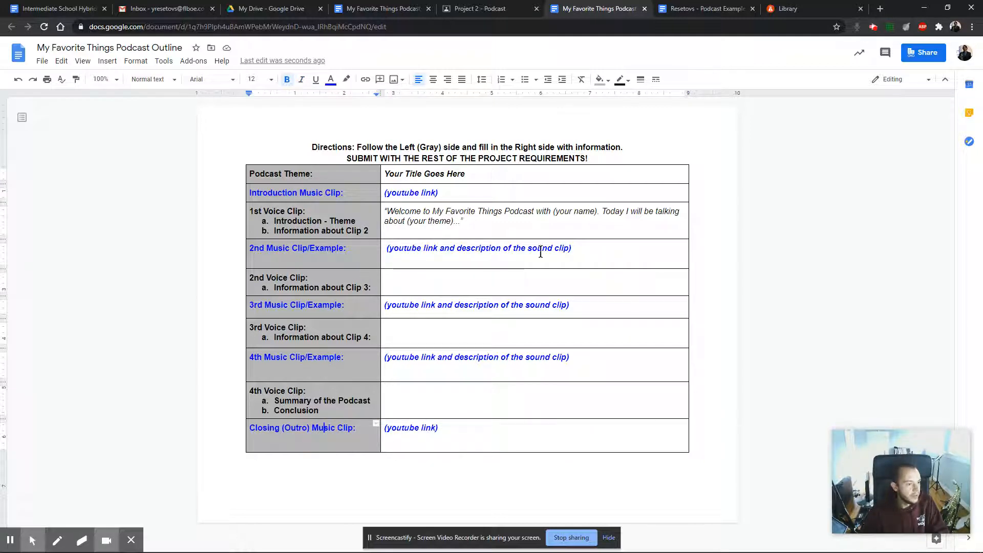
left_click(523, 360)
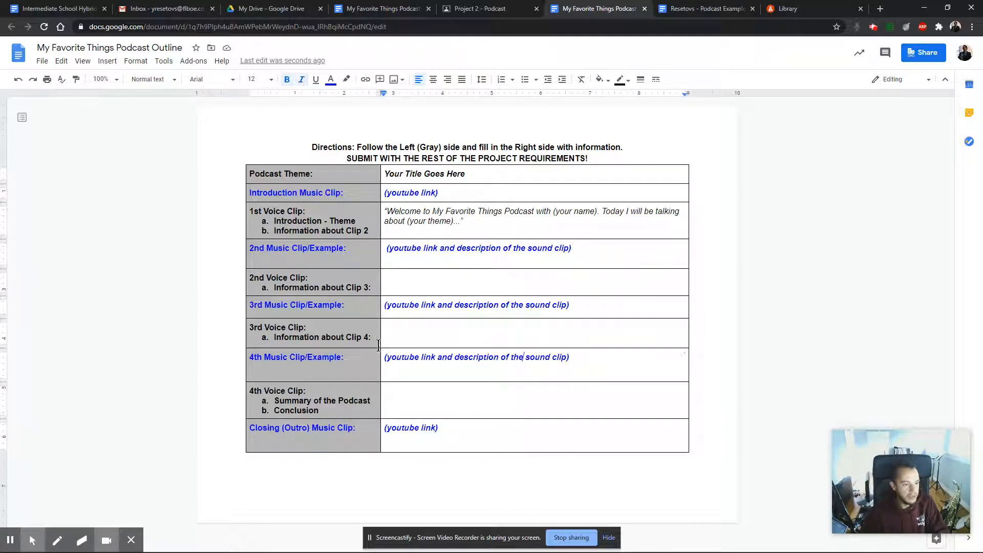
Step: Examine the outline's voice clip rows, the 1st Voice Clip's introduction and clip information, and the 2nd music clip's description cell
left_click(419, 221)
left_click(425, 281)
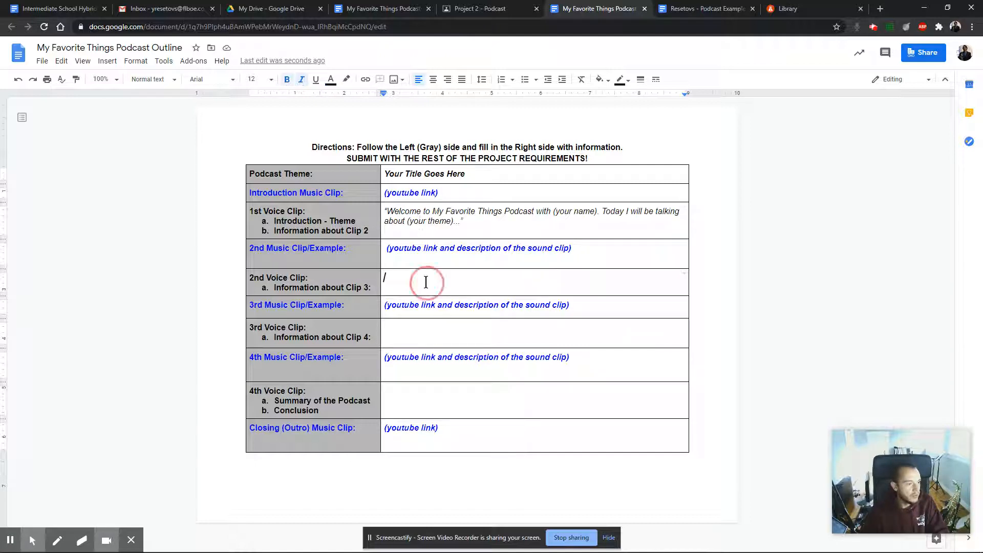
left_click(416, 338)
left_click(412, 391)
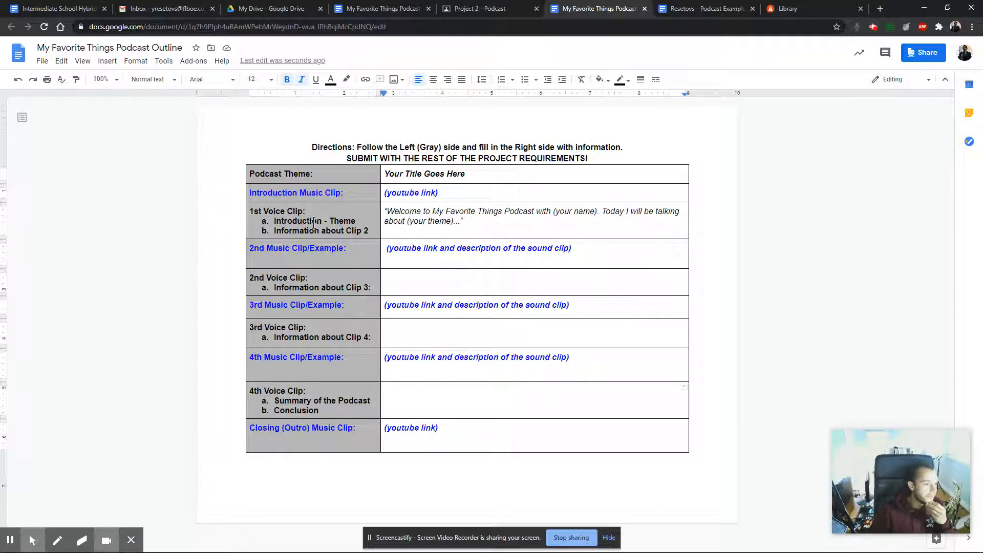
left_click_drag(275, 220, 371, 247)
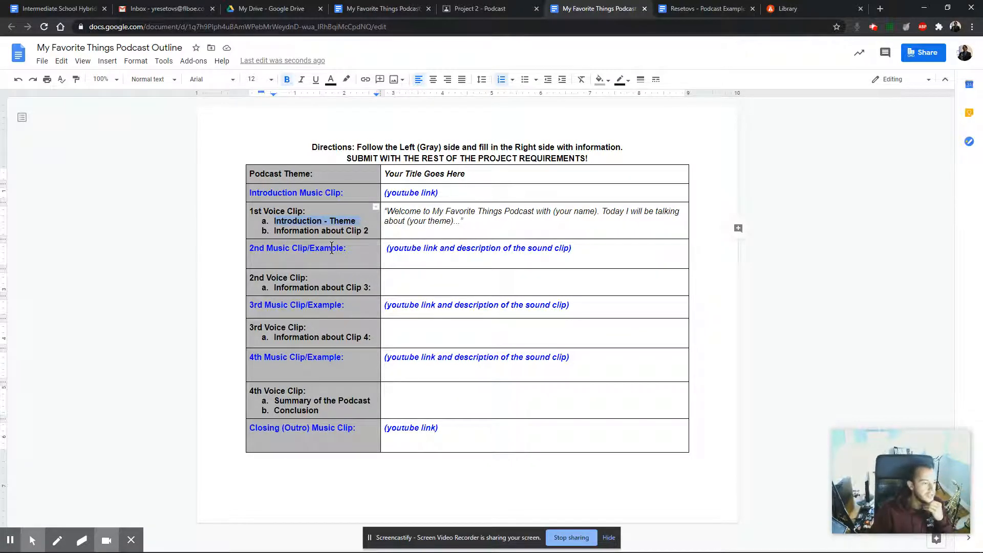
left_click_drag(274, 231, 414, 232)
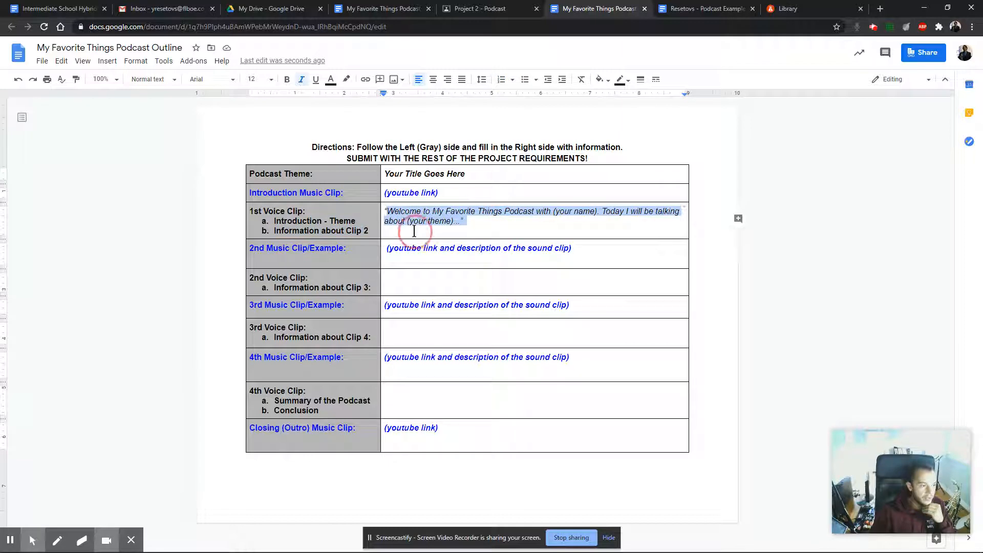
left_click(385, 214)
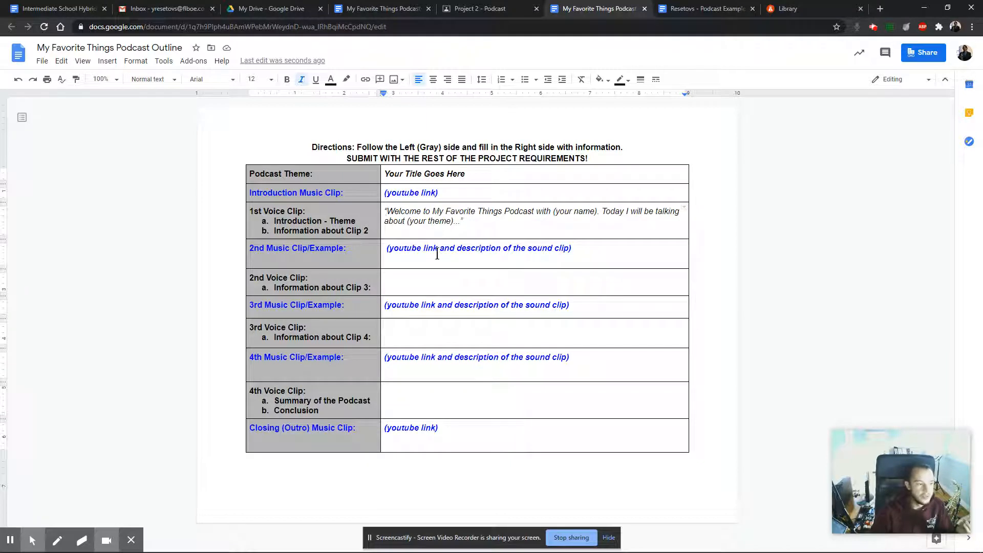
left_click_drag(387, 250, 586, 253)
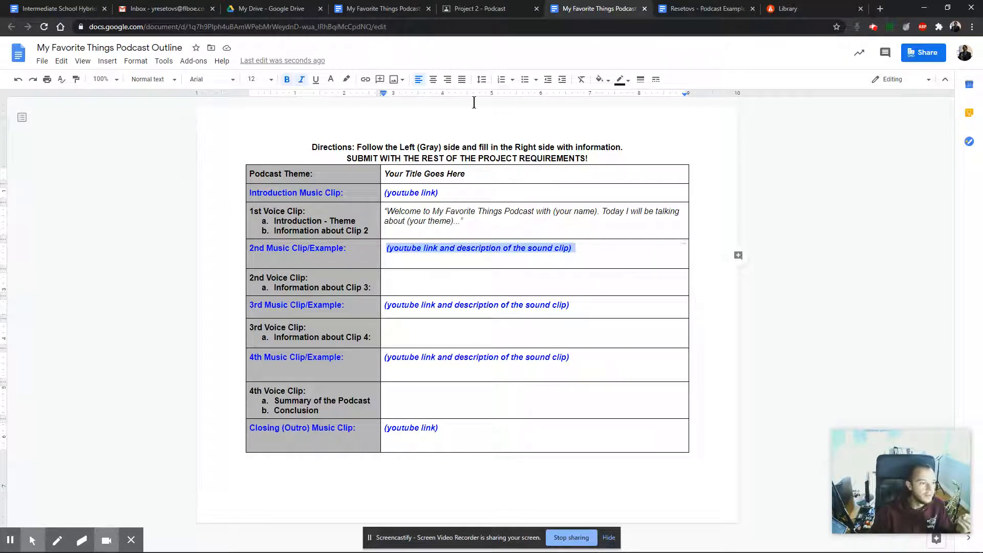
Step: Switch to the Podcast Example outline on Electronic Rock and set the document zoom to 150%
left_click(674, 7)
left_click(489, 285)
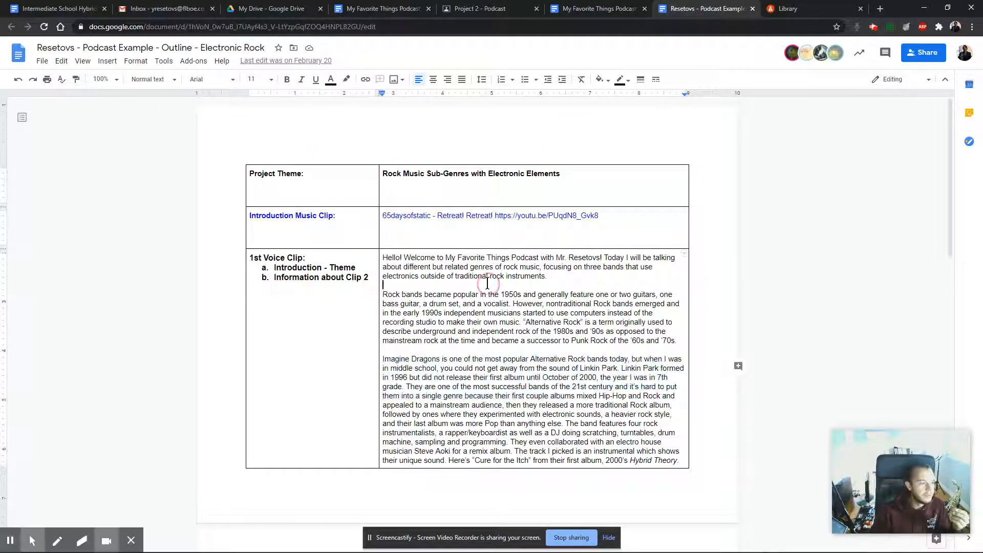
left_click(103, 79)
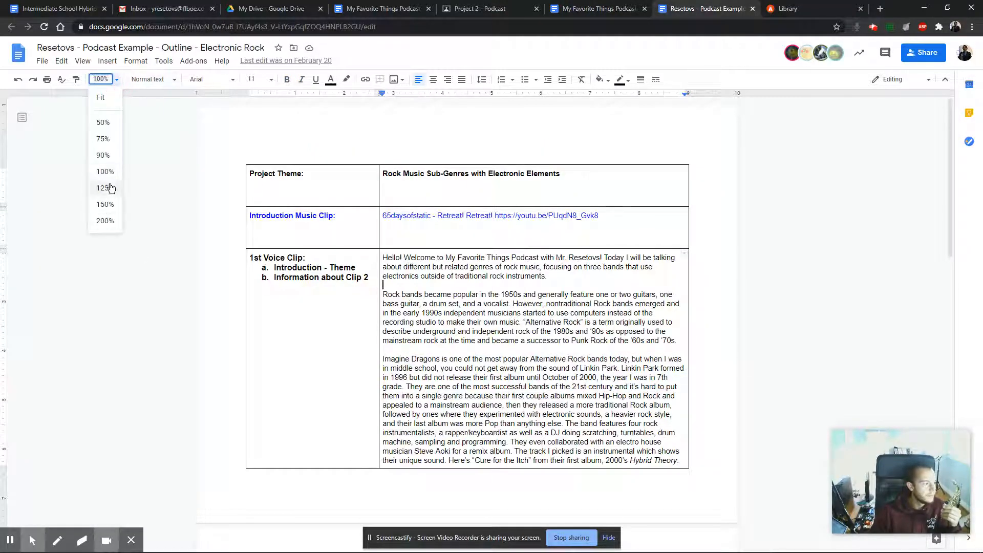
left_click(104, 204)
scroll(533, 269, "down", 3)
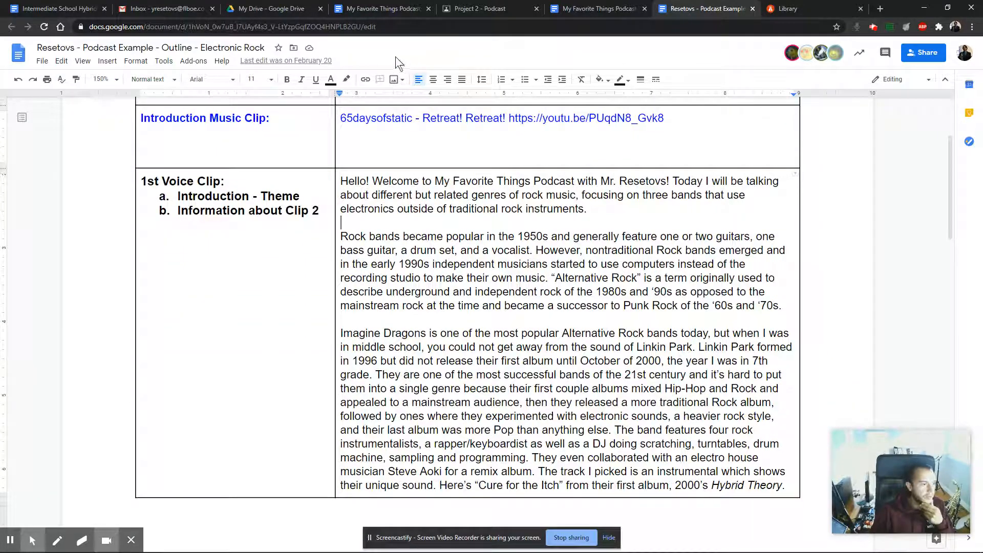
scroll(562, 341, "up", 1)
scroll(562, 341, "up", 3)
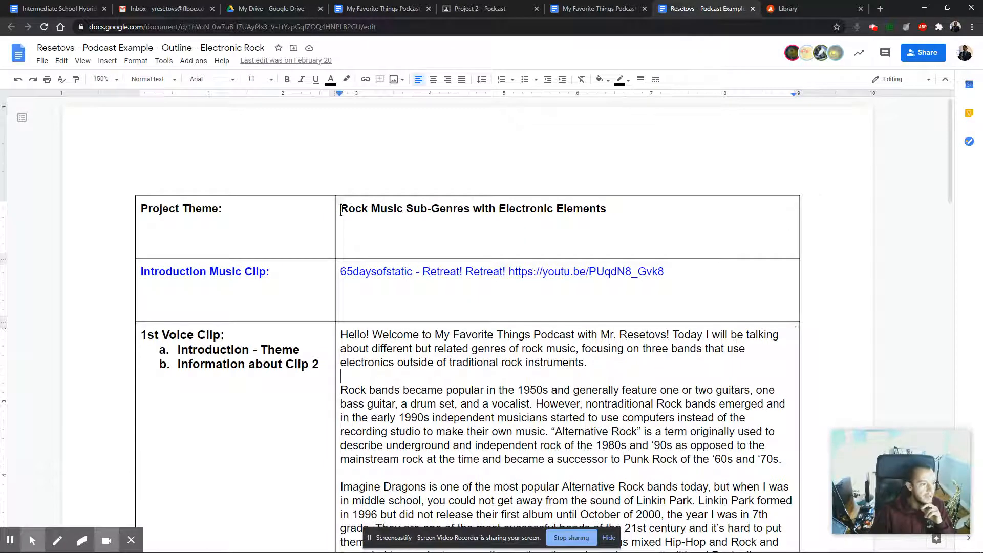
Step: Review the example's project theme and the band named for its introduction music clip
left_click_drag(341, 210, 615, 209)
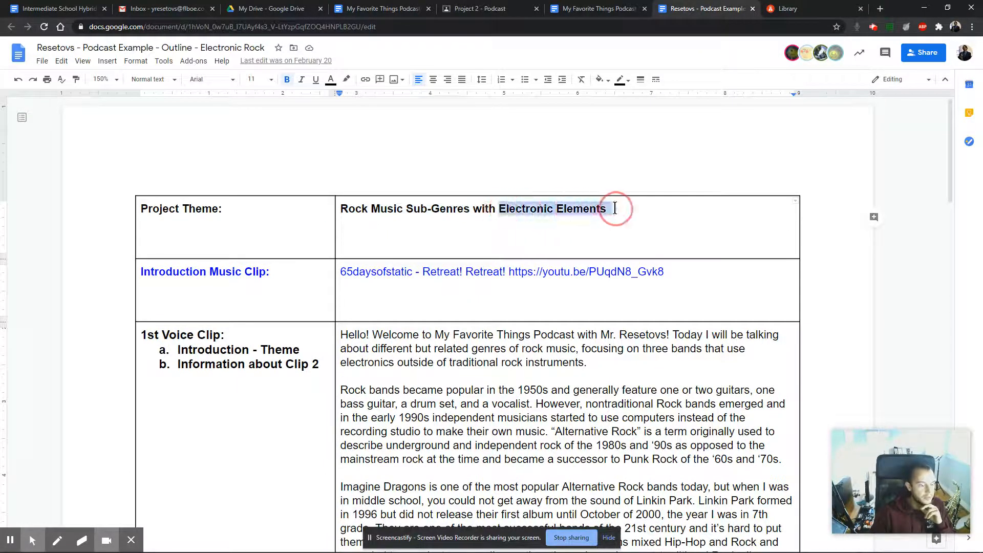
left_click(615, 209)
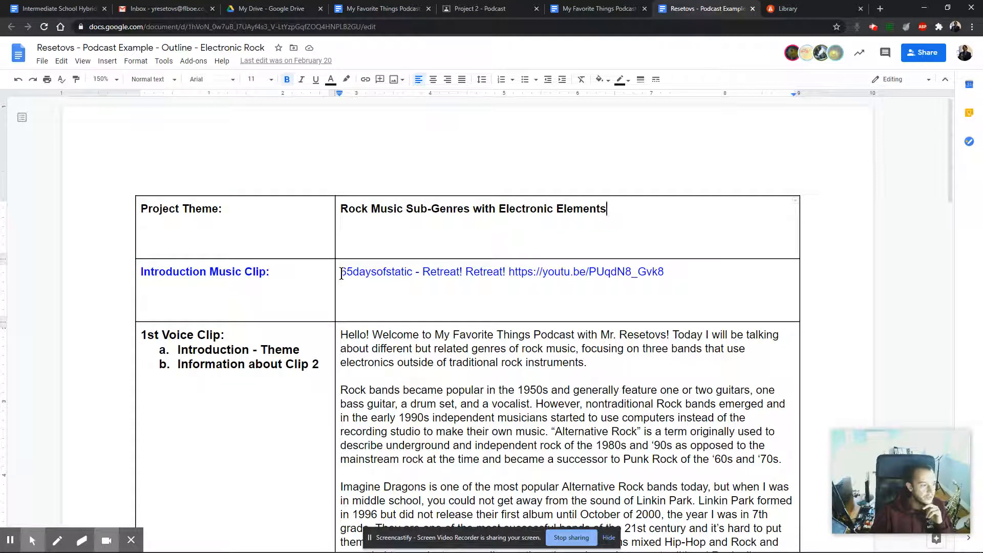
left_click_drag(340, 273, 415, 273)
Step: Read the example's 1st Voice Clip script, covering the welcome, the rock music background and the information about Clip 2
scroll(418, 301, "down", 3)
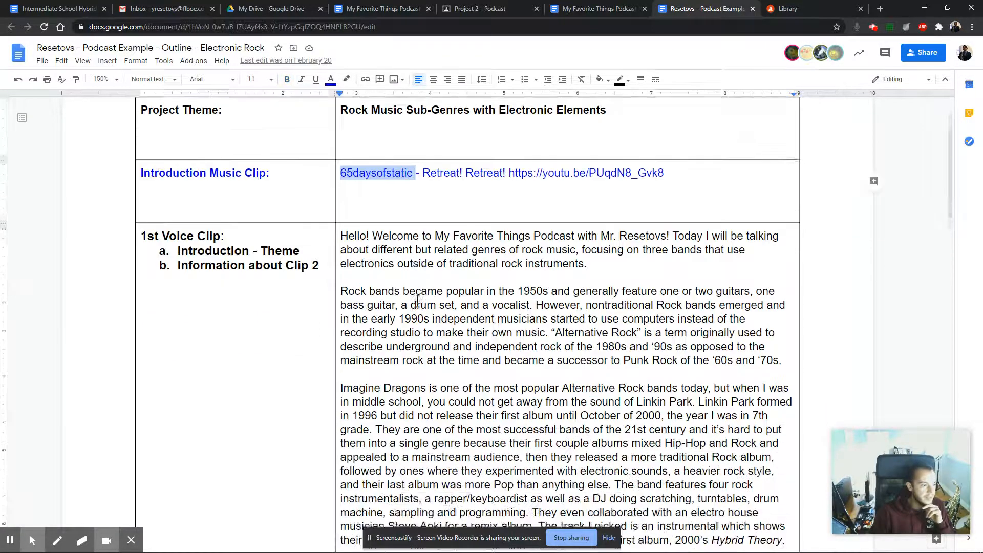
left_click_drag(341, 180, 586, 210)
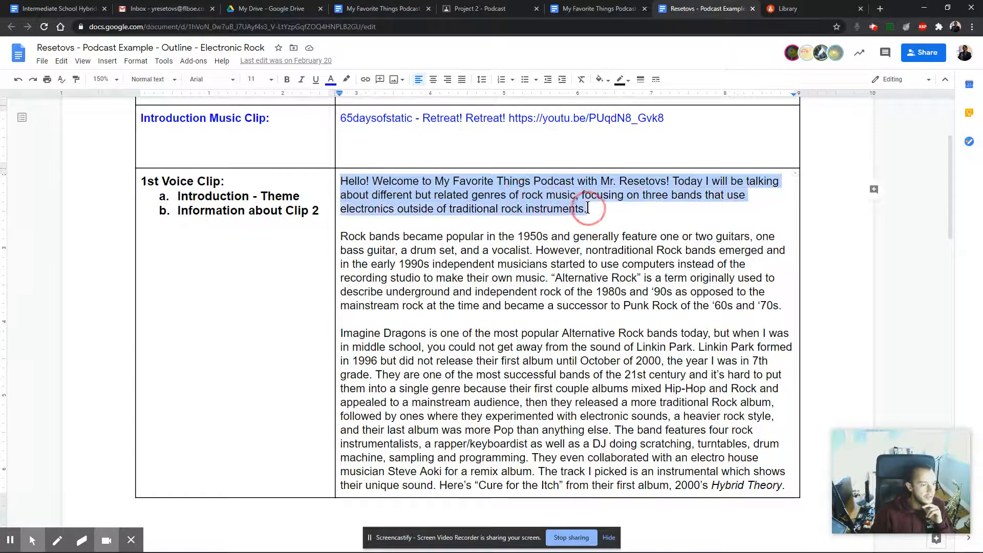
left_click_drag(341, 237, 776, 326)
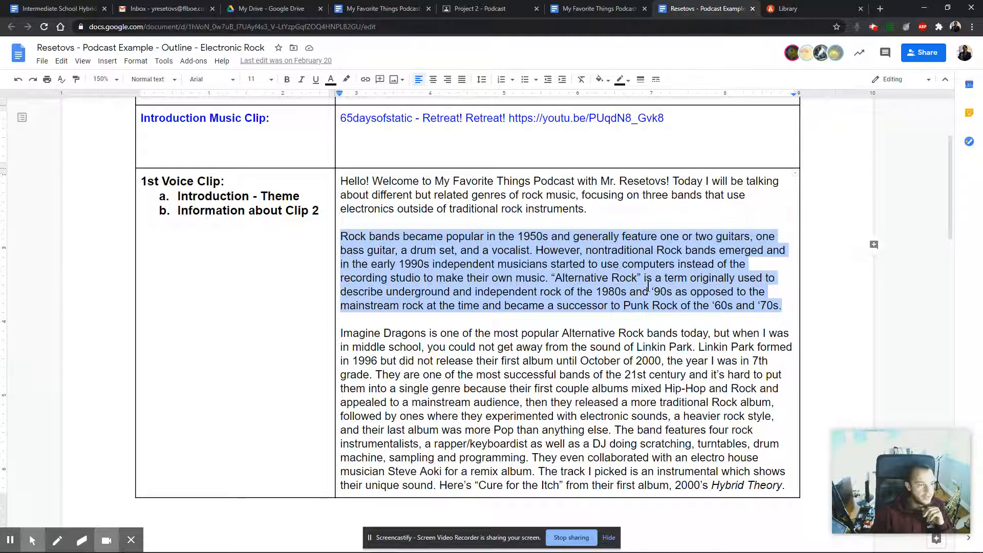
left_click_drag(676, 180, 579, 198)
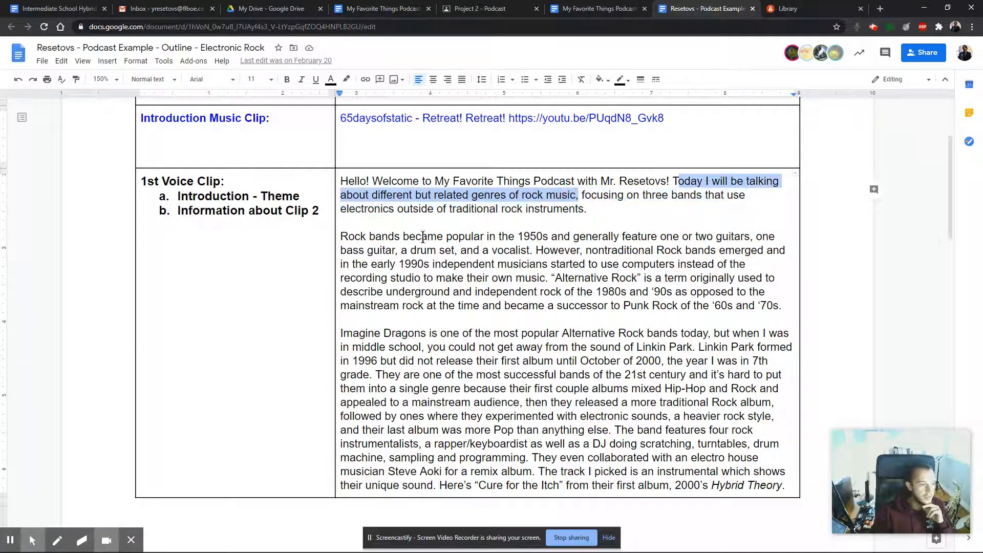
left_click_drag(342, 238, 743, 307)
left_click_drag(555, 278, 639, 282)
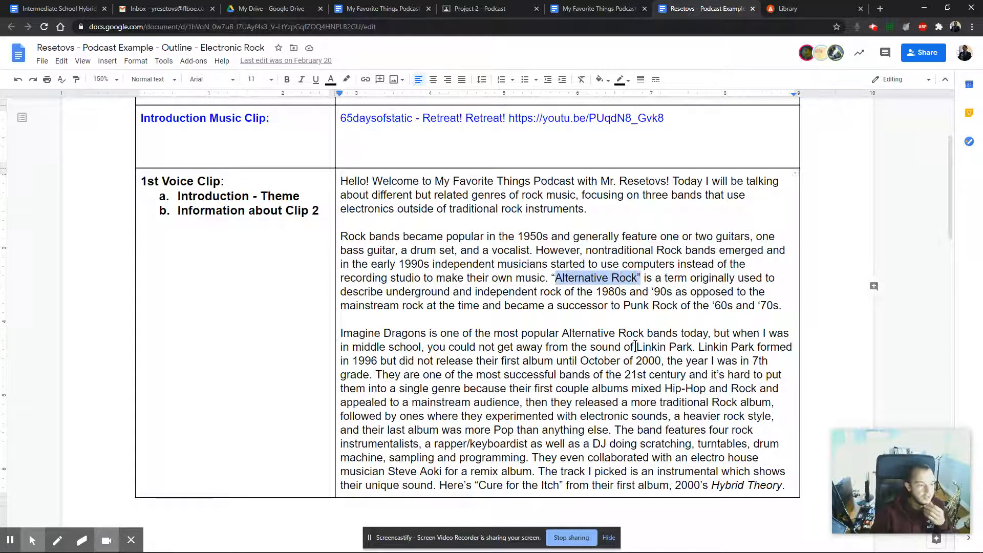
scroll(635, 347, "down", 3)
scroll(515, 285, "up", 3)
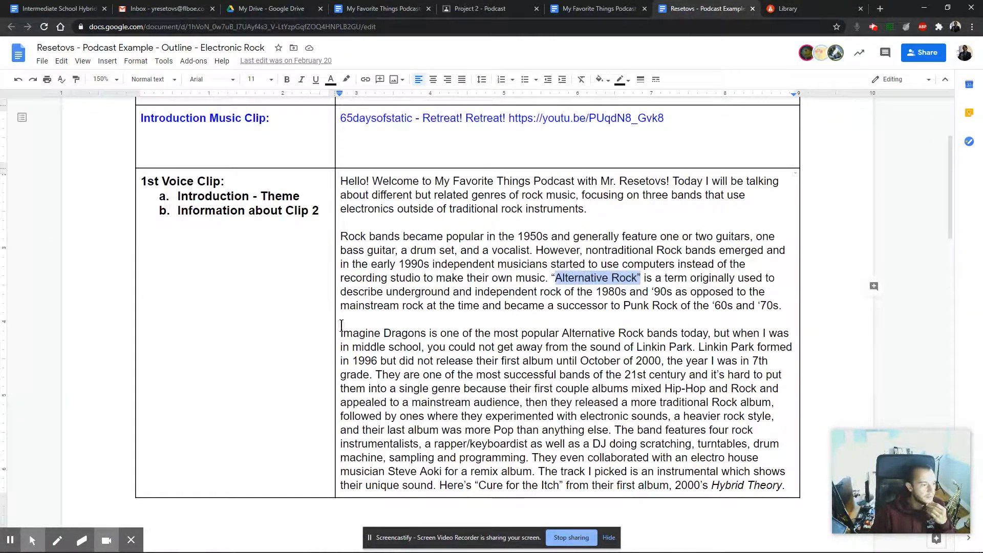
left_click_drag(340, 335, 785, 485)
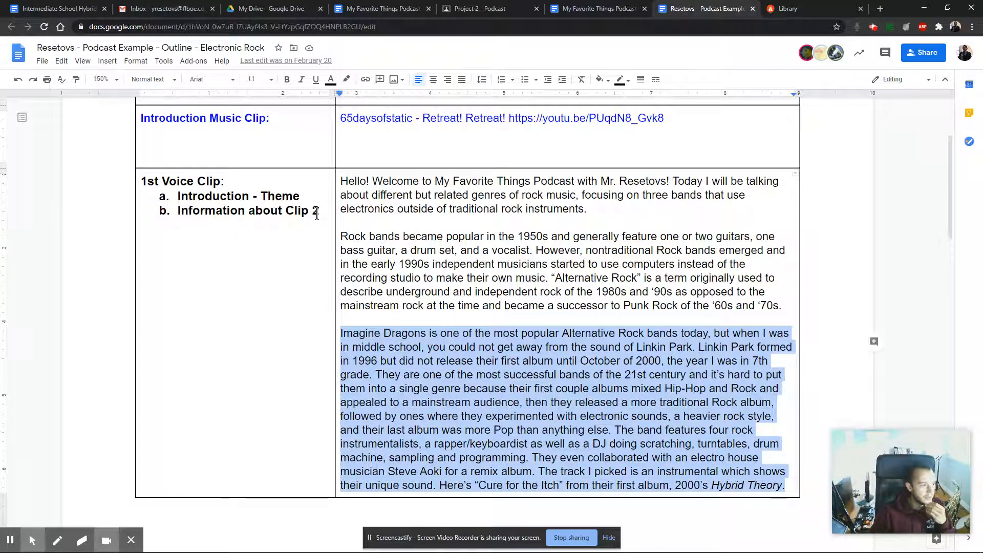
Step: Examine the 1st Voice Clip's paragraph about Clip 2 and the Linkin Park title and link in the 2nd Music Clip row
left_click_drag(319, 211, 249, 212)
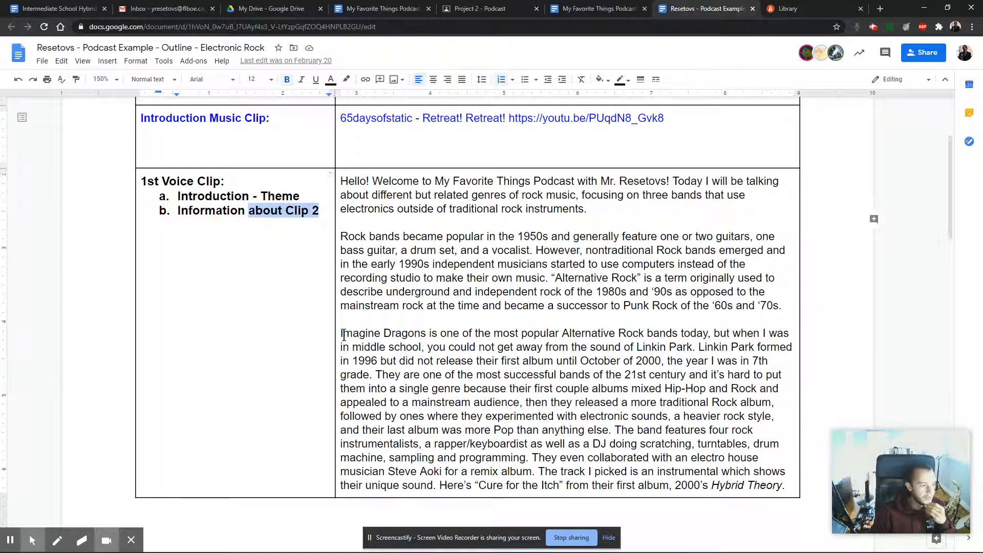
left_click_drag(344, 336, 785, 485)
scroll(686, 451, "down", 1)
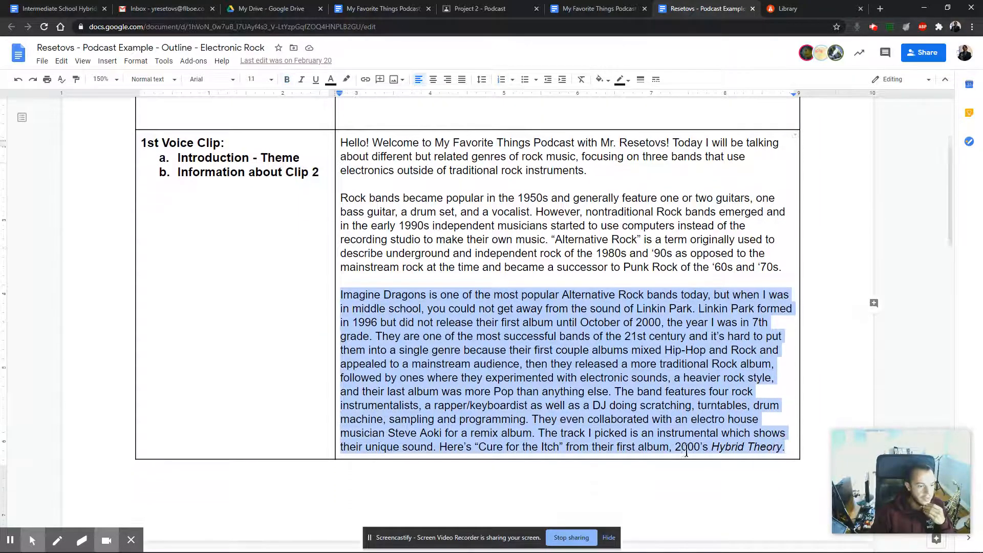
scroll(686, 451, "down", 5)
left_click_drag(342, 421, 611, 449)
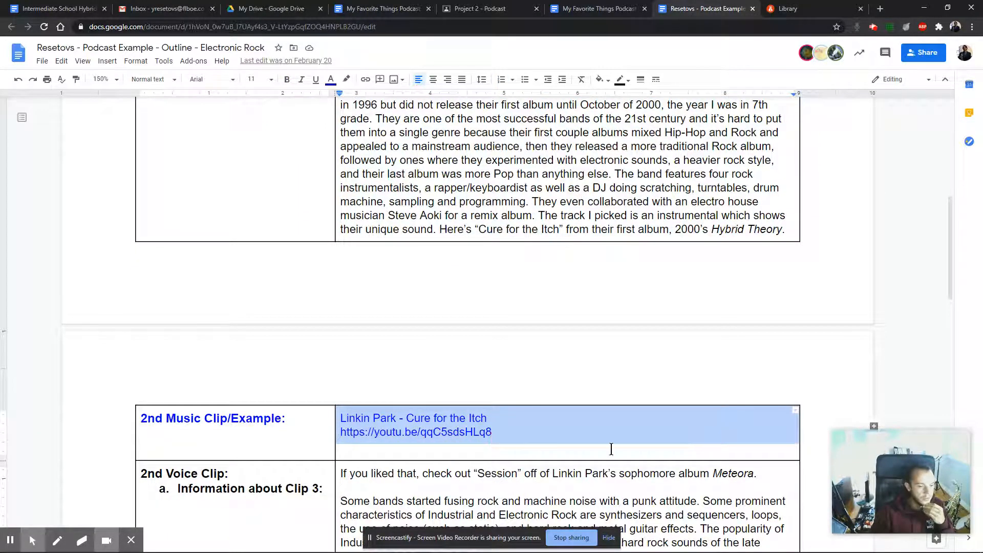
left_click(503, 433)
mouse_move(339, 421)
left_mouse_down()
mouse_move(487, 420)
mouse_move(330, 433)
mouse_move(339, 433)
left_mouse_up()
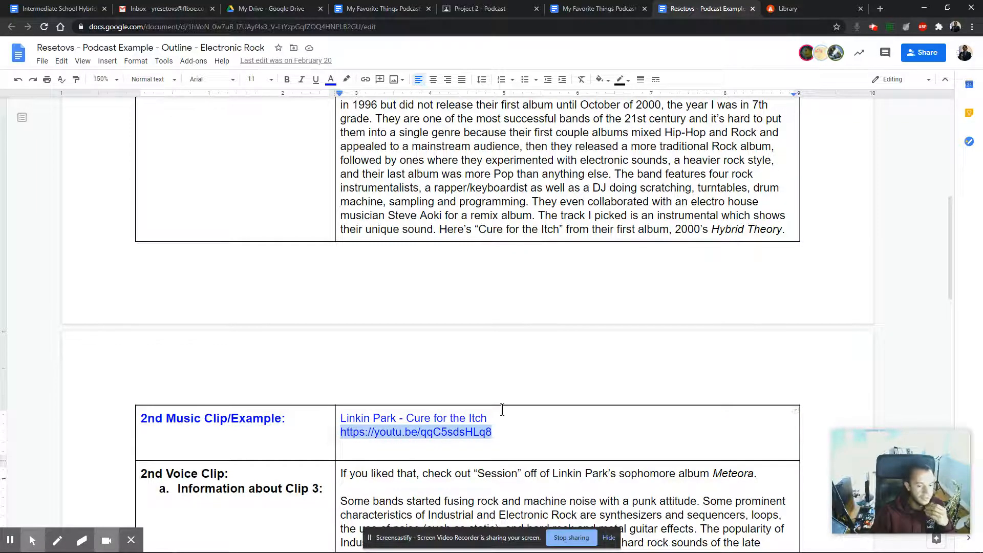
Step: Review the remaining voice and music clip rows through the Closing (Outro) Music Clip, then return to the start of the example outline
scroll(546, 412, "down", 2)
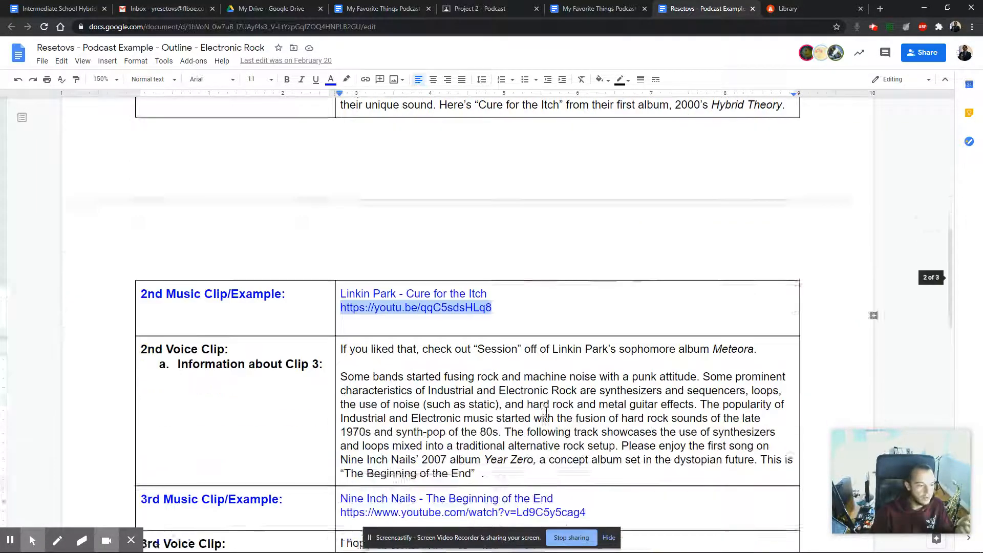
scroll(546, 412, "down", 3)
left_click_drag(589, 332, 483, 349)
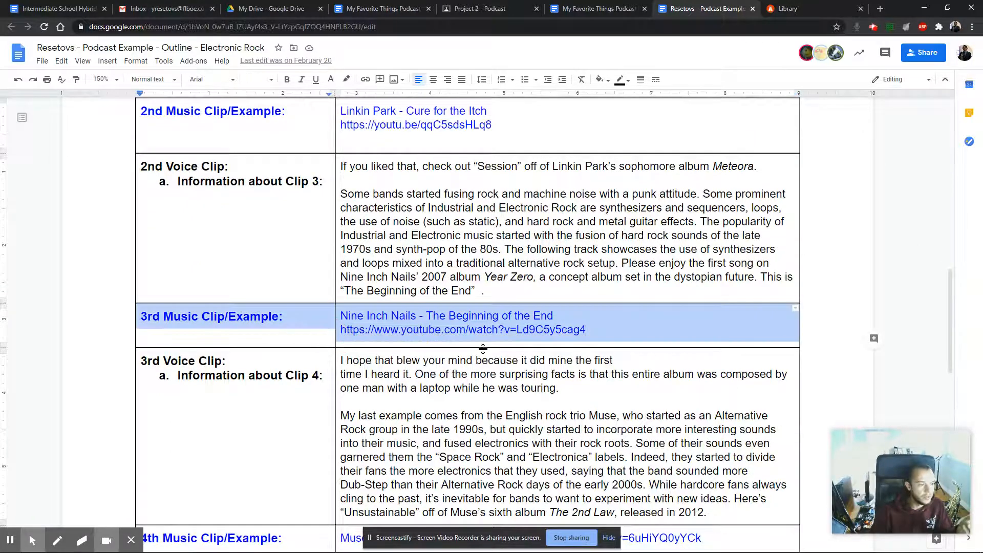
scroll(483, 349, "down", 6)
left_click_drag(706, 181, 410, 206)
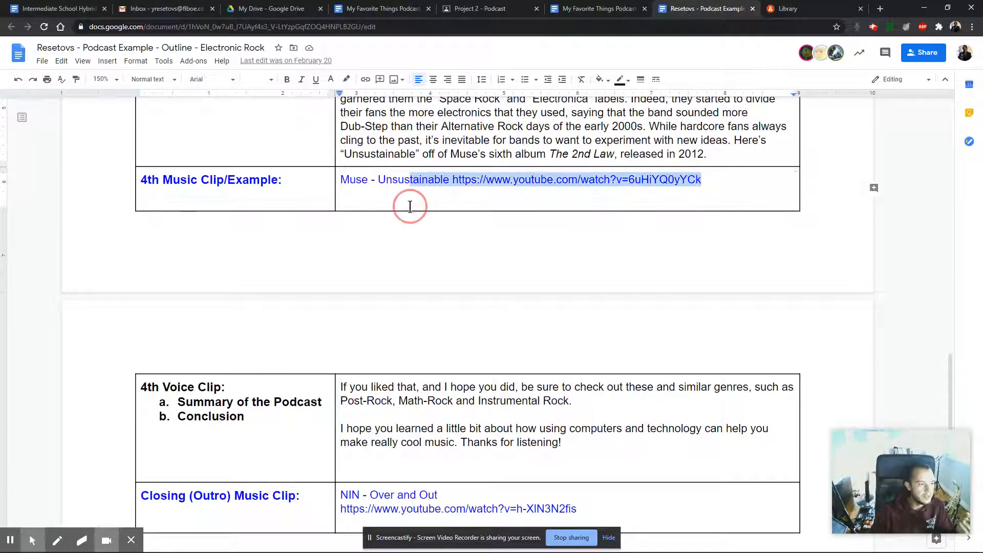
scroll(502, 384, "down", 3)
left_click_drag(588, 362, 481, 346)
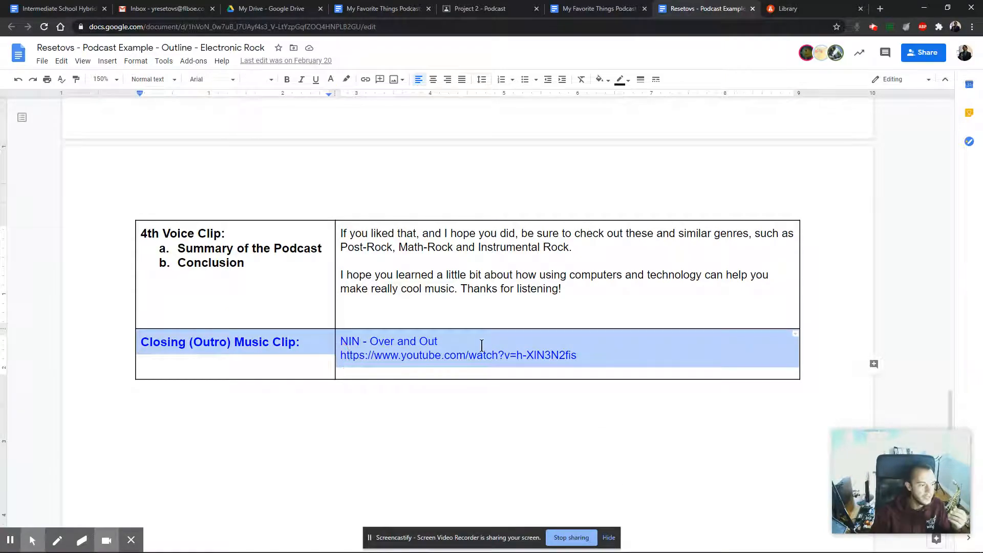
left_click(477, 298)
scroll(478, 298, "up", 20)
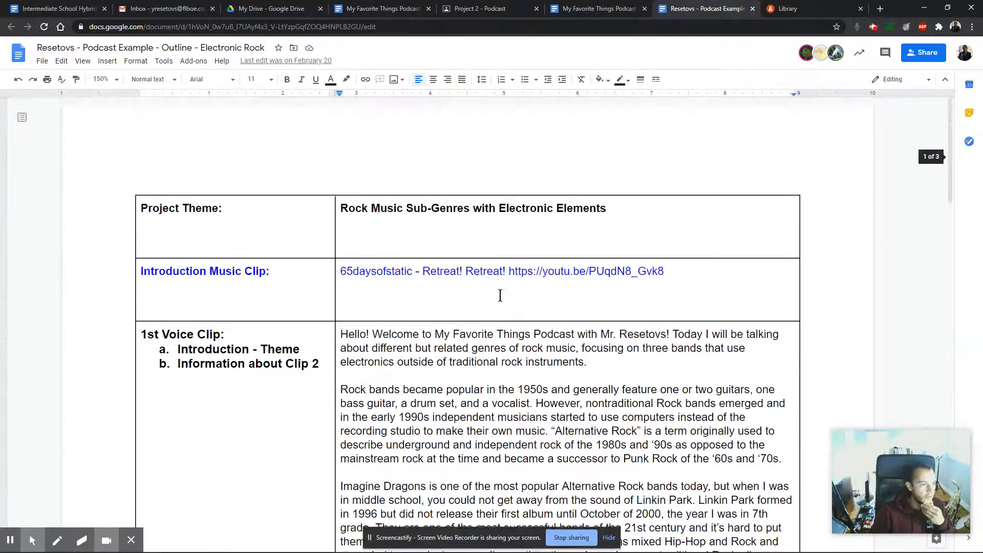
Step: Switch to the Project 2 - Podcast assignment and read the Day 2 instruction to install AdBlock Plus
left_click(487, 15)
scroll(359, 266, "up", 7)
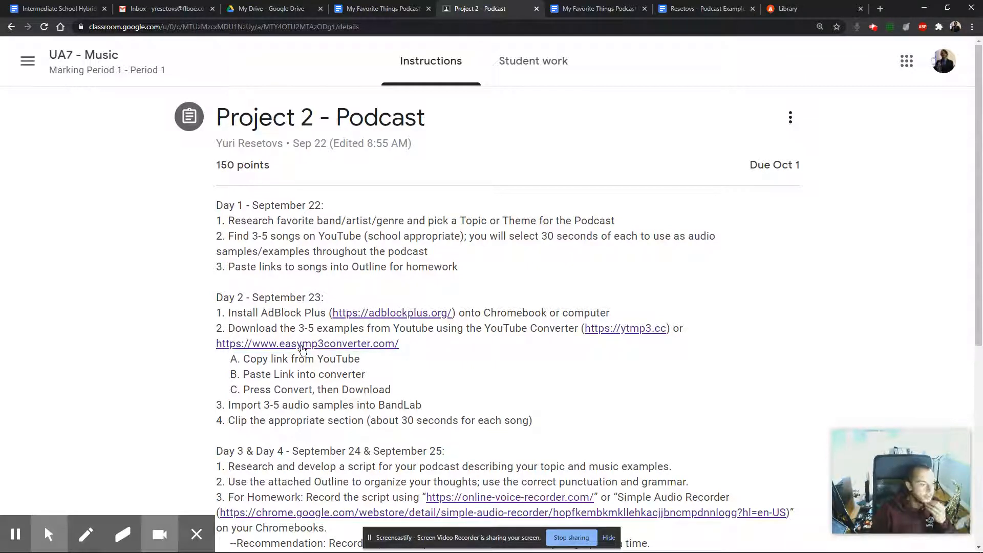
left_click_drag(227, 314, 331, 312)
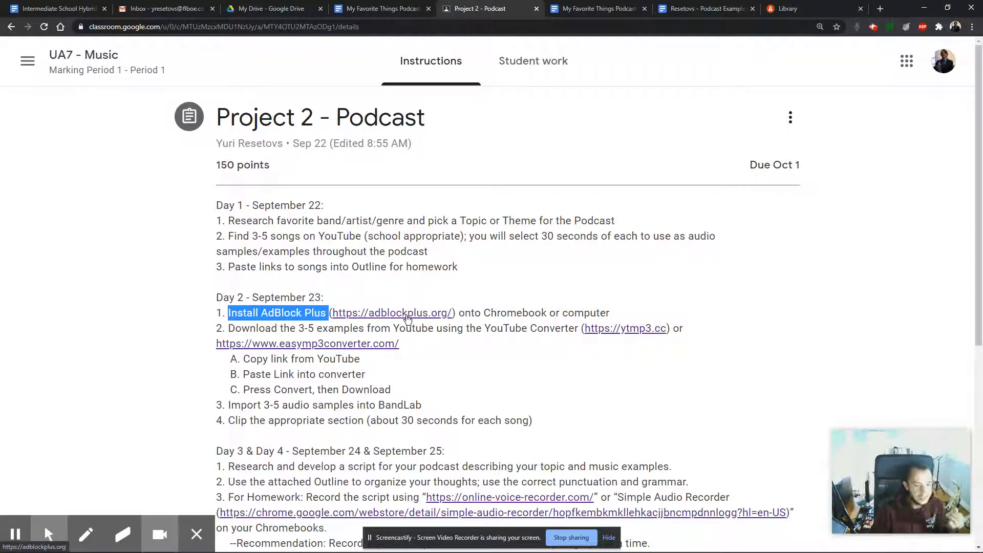
Step: Open the assignment's AdBlock Plus link, inspect the extension's status and its Chrome Web Store page, and close the page
left_click(407, 315)
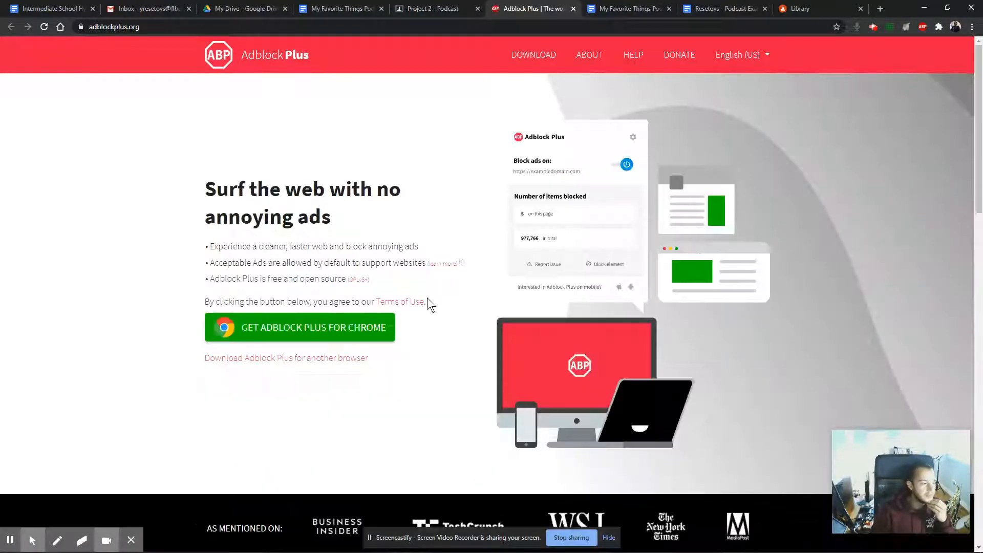
left_click(924, 26)
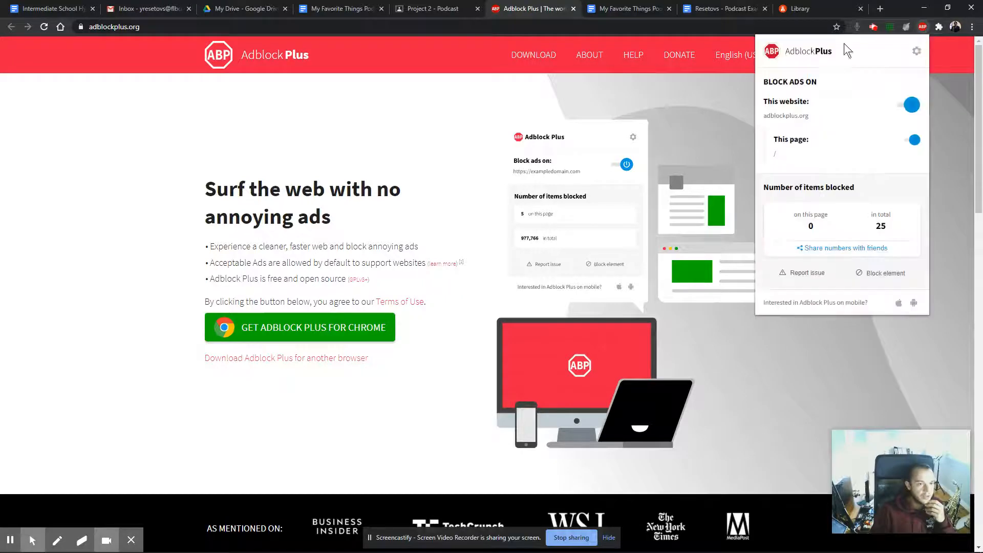
left_click(290, 287)
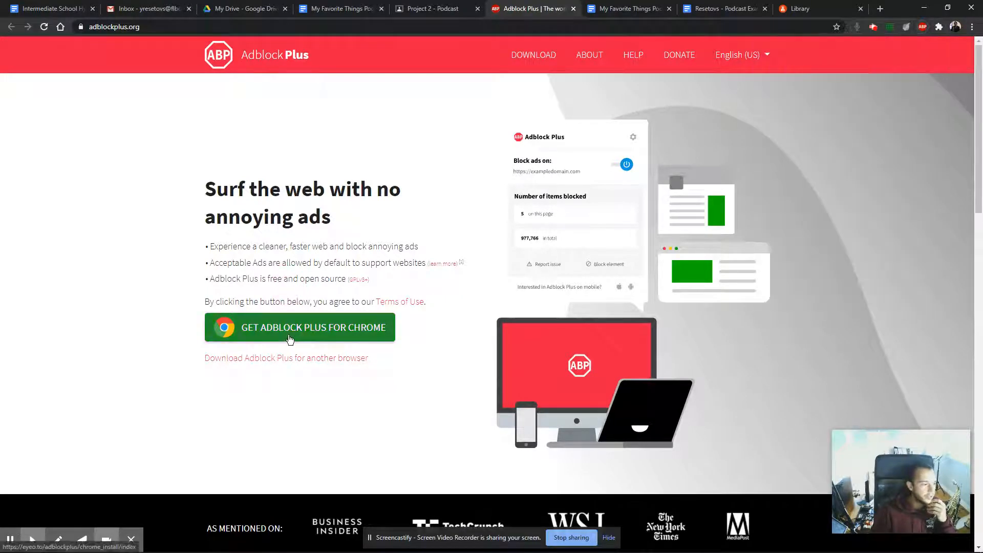
left_click(290, 338)
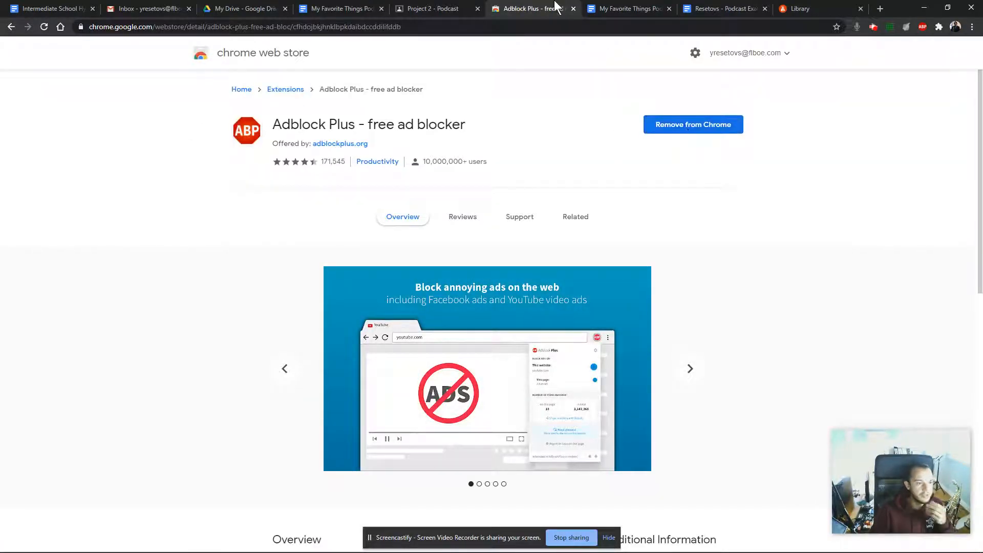
left_click(573, 9)
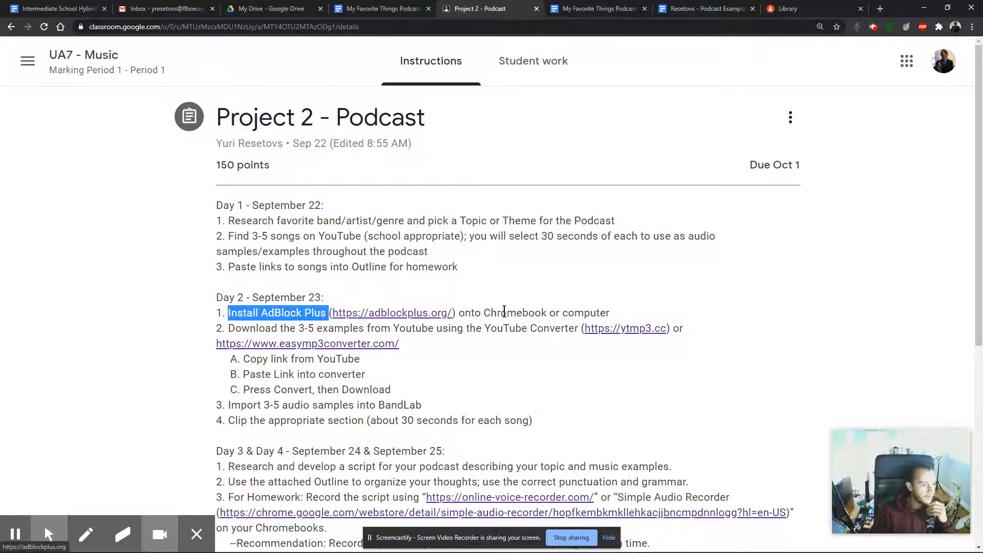
Step: Review the Day 2 instruction on downloading the 3-5 YouTube examples and open the ytmp3.cc converter link
left_click(494, 312)
left_click_drag(230, 328, 575, 333)
left_click(487, 330)
left_click_drag(487, 331, 579, 334)
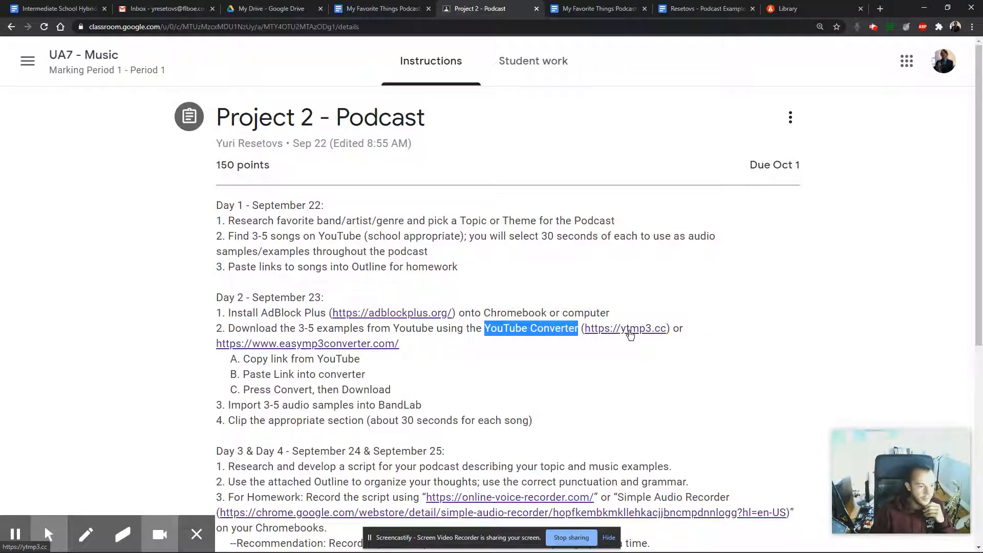
left_click(630, 333)
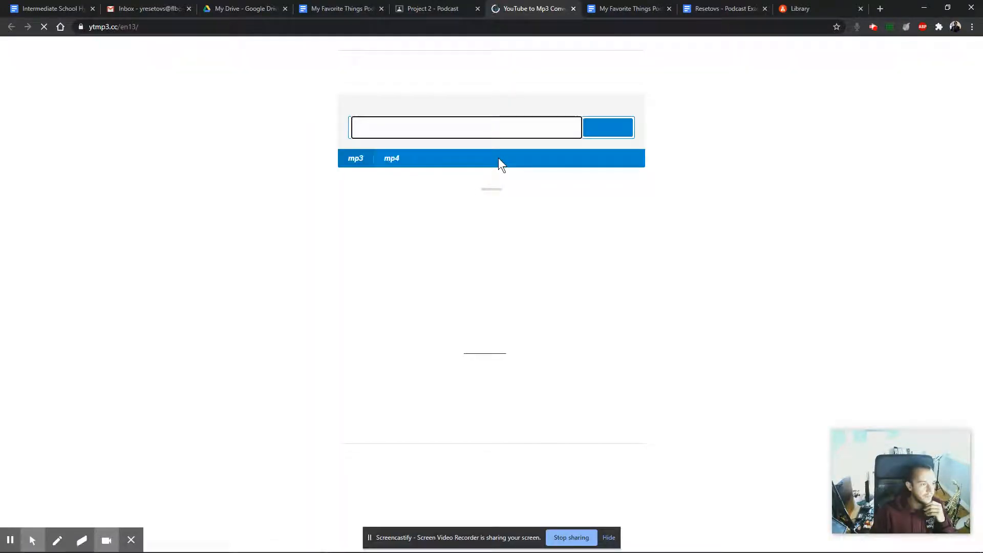
Step: Copy the Introduction Music Clip's YouTube link from the example outline and paste it into the YtMp3 converter
left_click(613, 5)
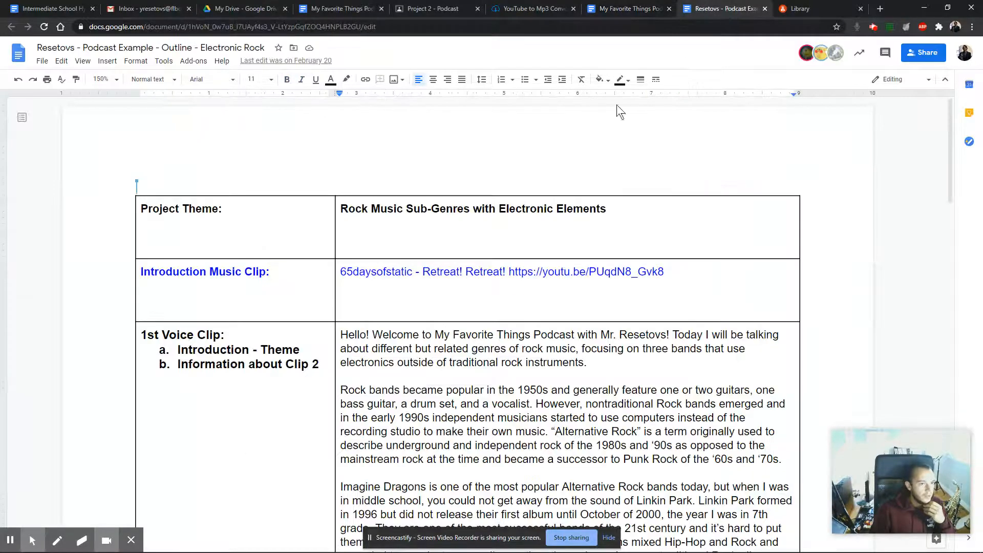
left_click(722, 9)
left_click_drag(508, 272, 665, 272)
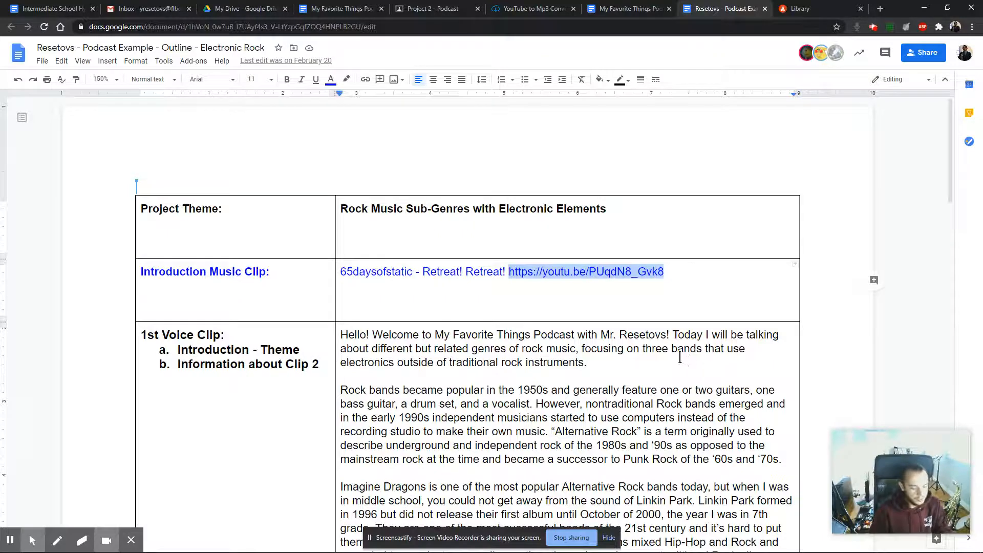
right_click(587, 272)
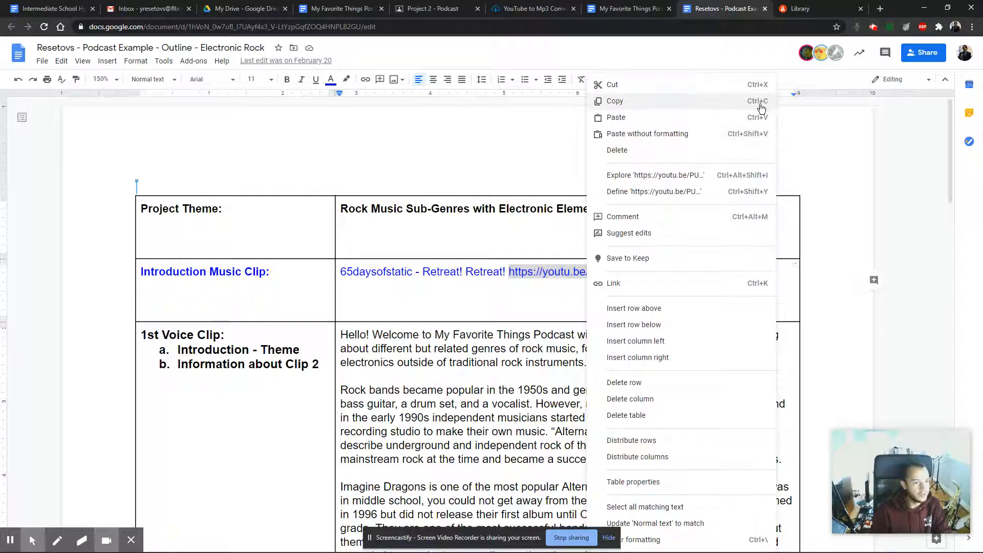
left_click(615, 101)
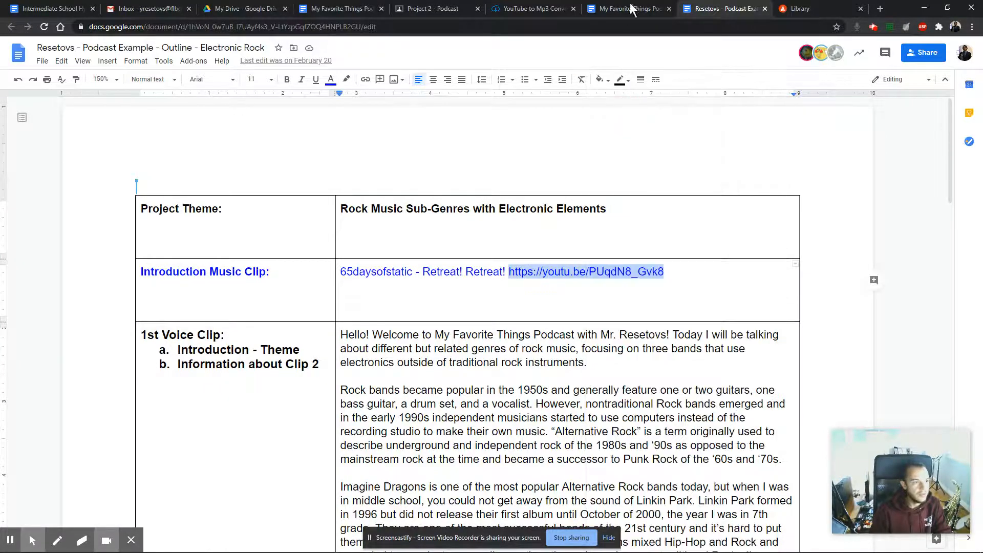
left_click(543, 9)
right_click(407, 157)
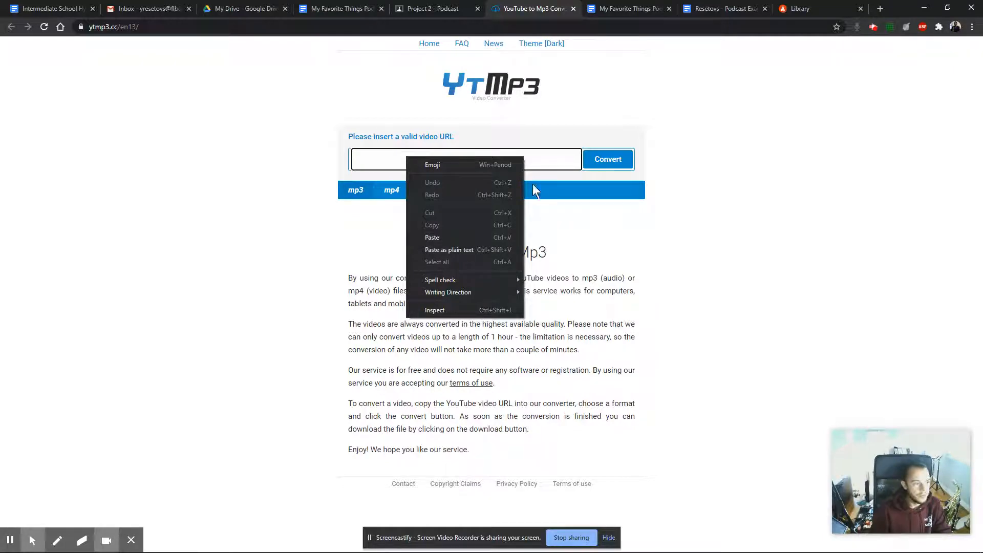
left_click(542, 153)
key("ctrl+v")
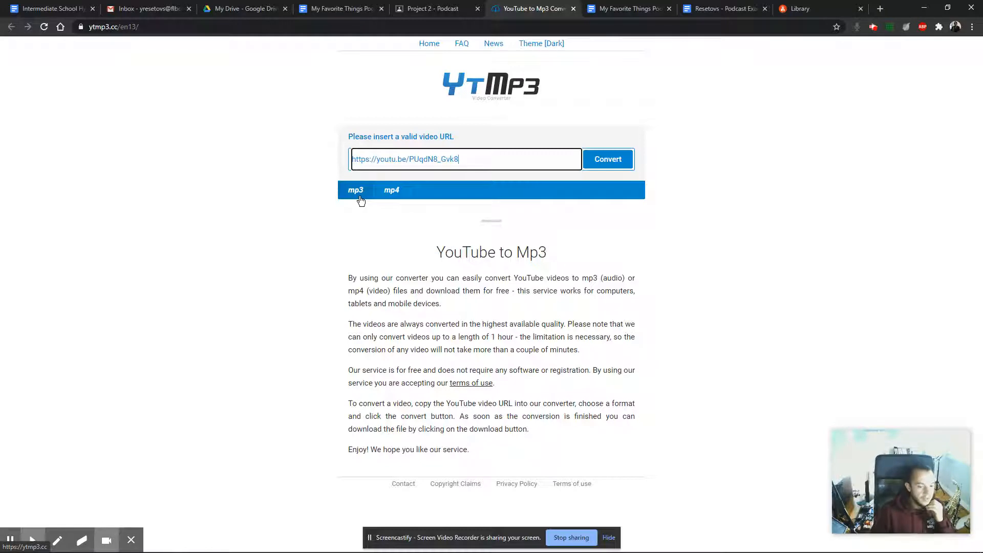
Step: Convert the 65daysofstatic video to mp3 and download the converted file
left_click(395, 194)
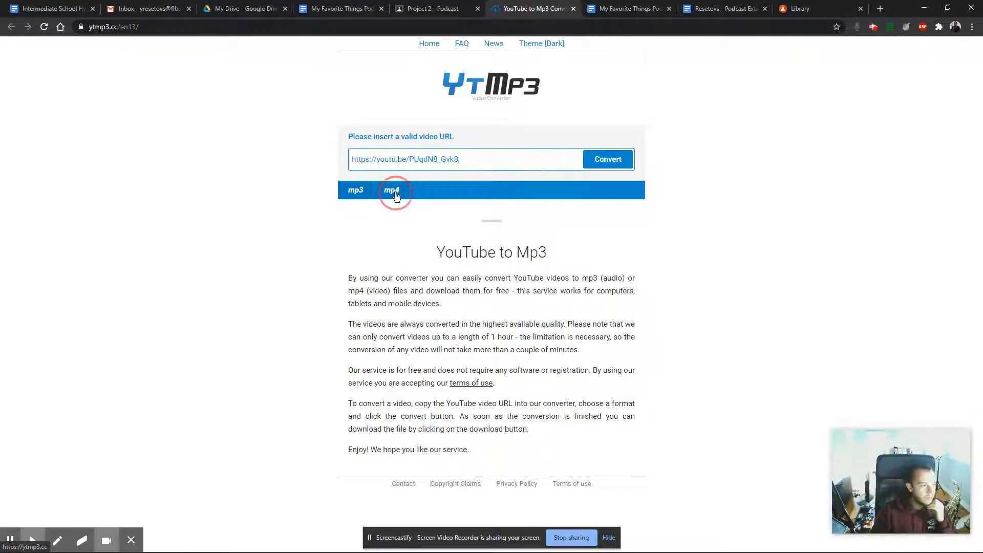
left_click(360, 198)
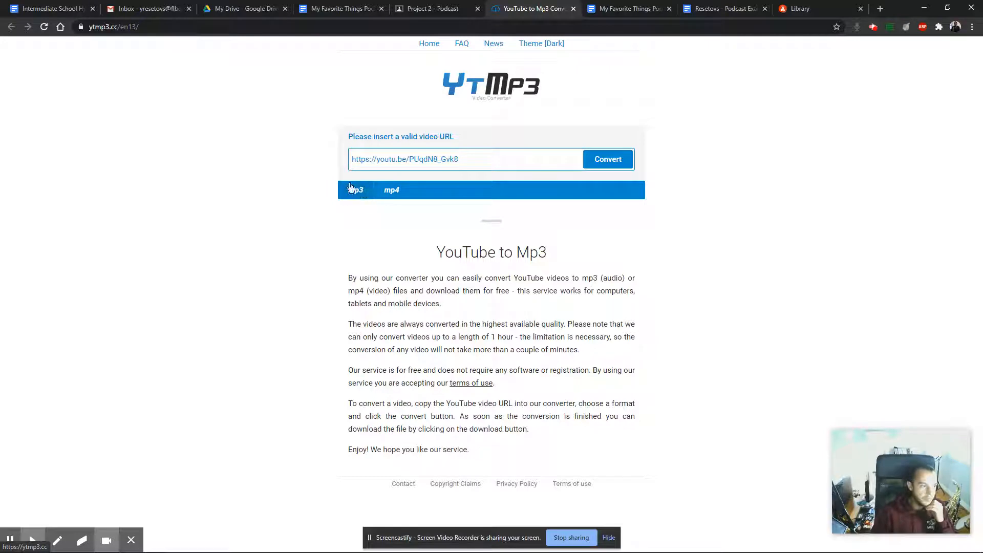
left_click(612, 164)
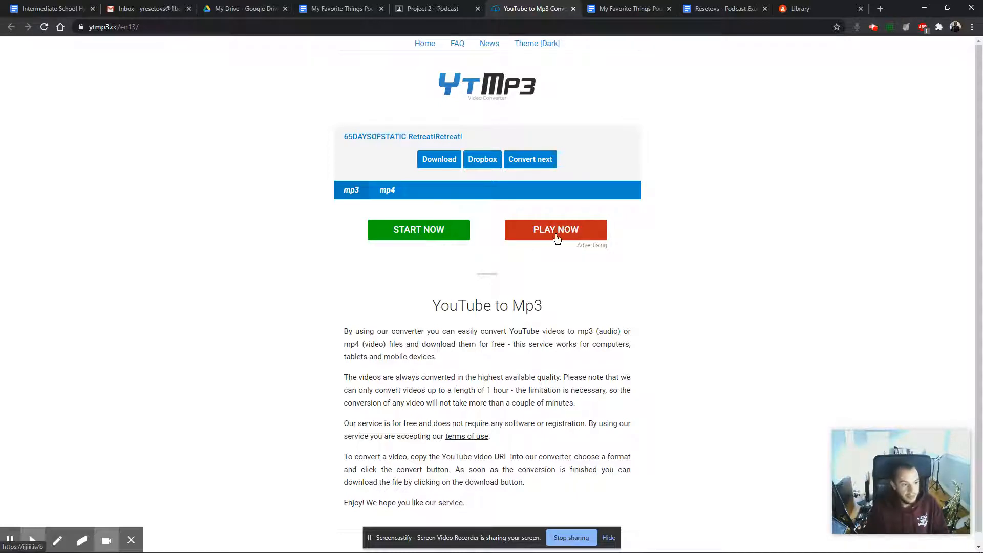
left_click_drag(580, 245, 600, 364)
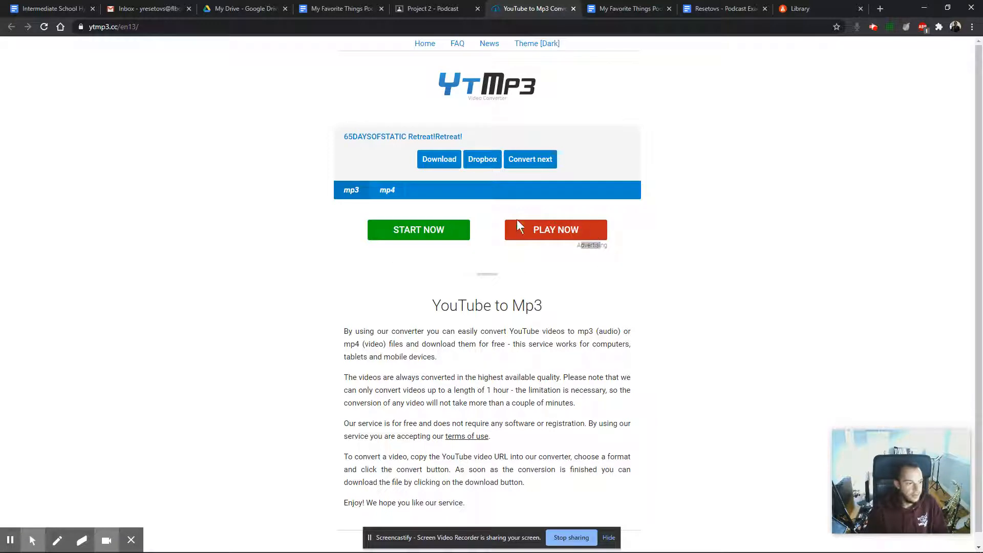
left_click(438, 163)
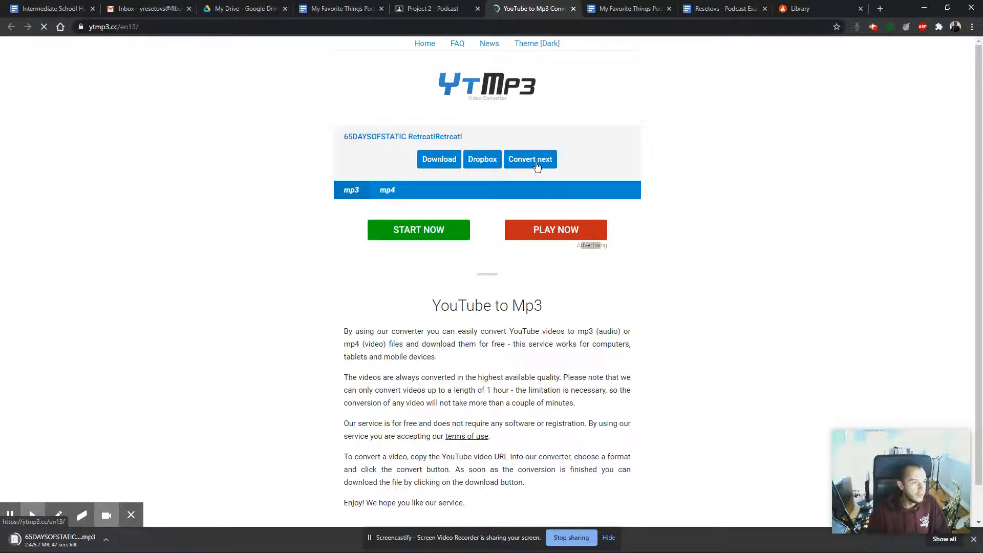
Step: Copy the 2nd Music Clip's Linkin Park link from the example outline into the YtMp3 converter and start its conversion
left_click(355, 11)
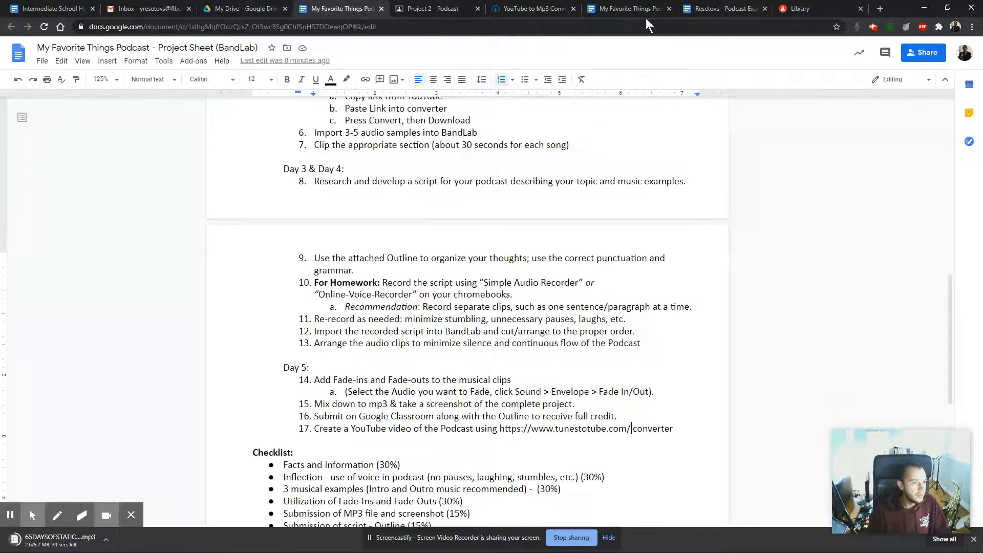
left_click(647, 13)
left_click(713, 12)
scroll(448, 311, "down", 15)
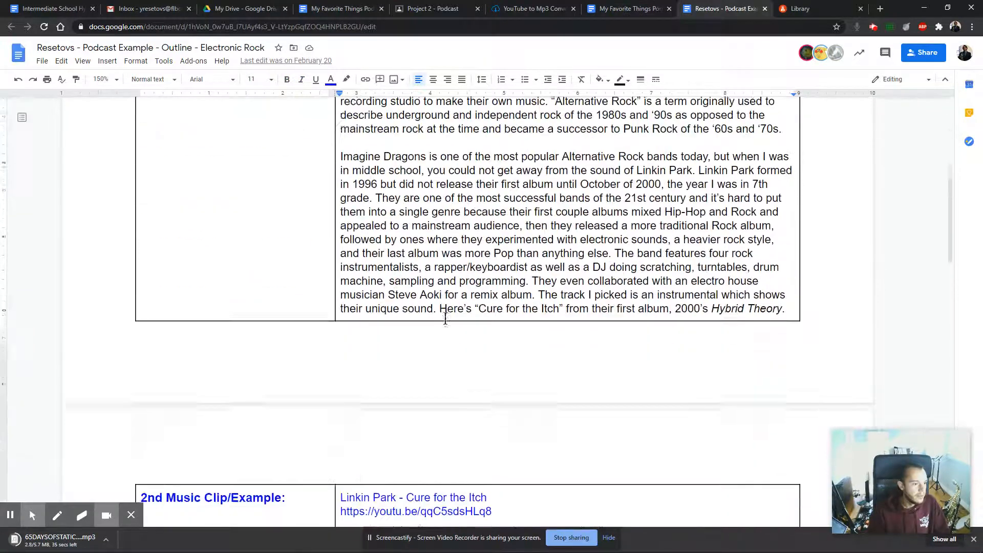
left_click_drag(499, 281, 342, 282)
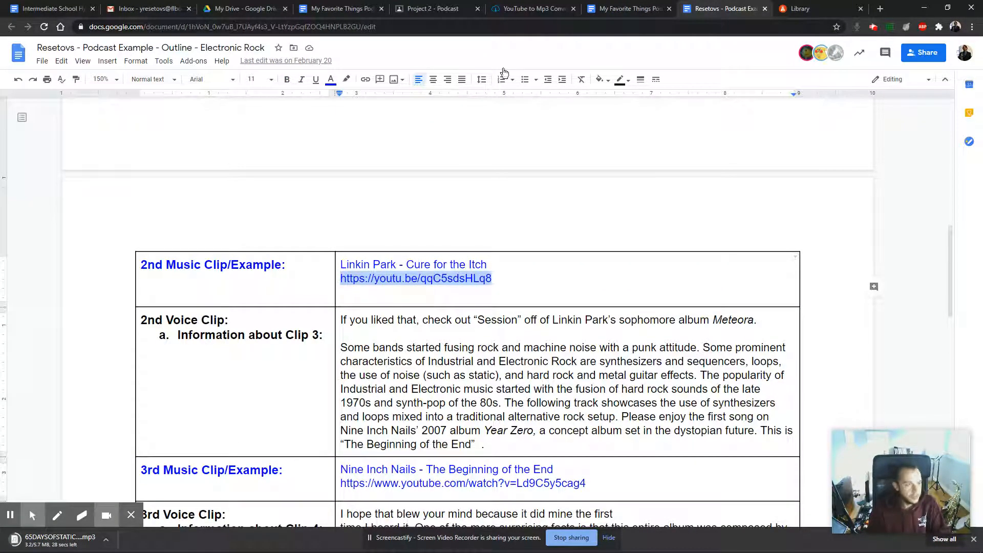
left_click(532, 8)
key("ctrl+v")
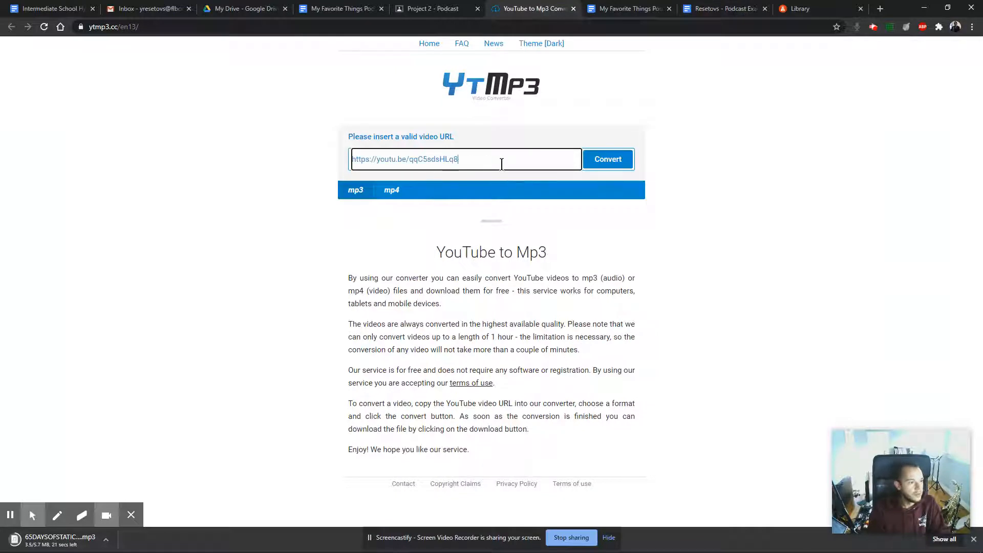
left_click(607, 158)
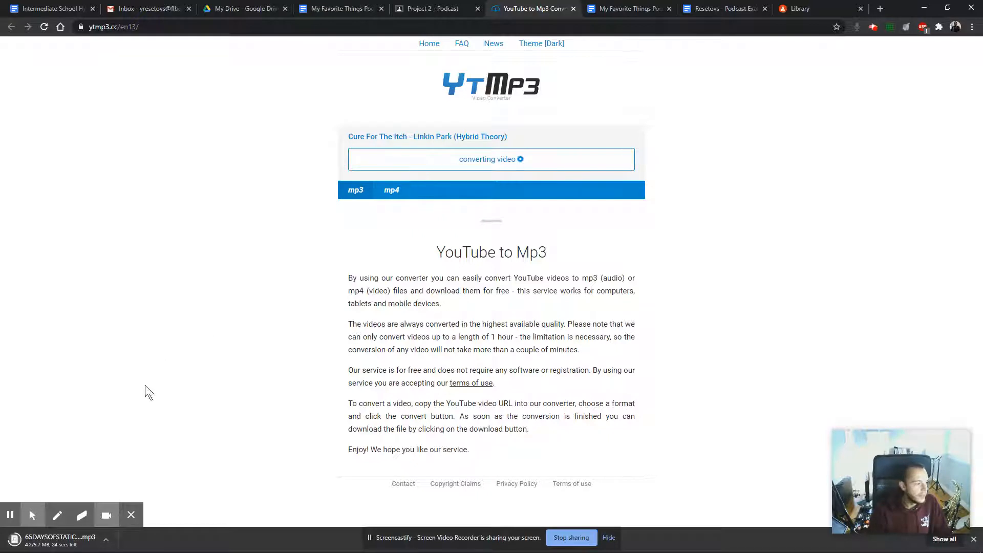
Step: Cancel the running 65DAYSOFSTATIC mp3 download and close the YtMp3 converter page
left_click(107, 541)
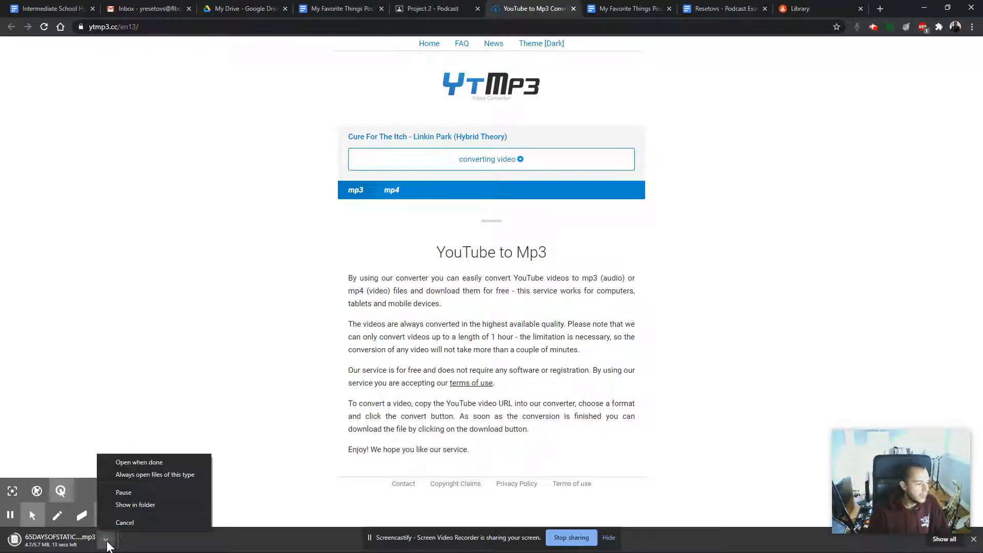
left_click(118, 524)
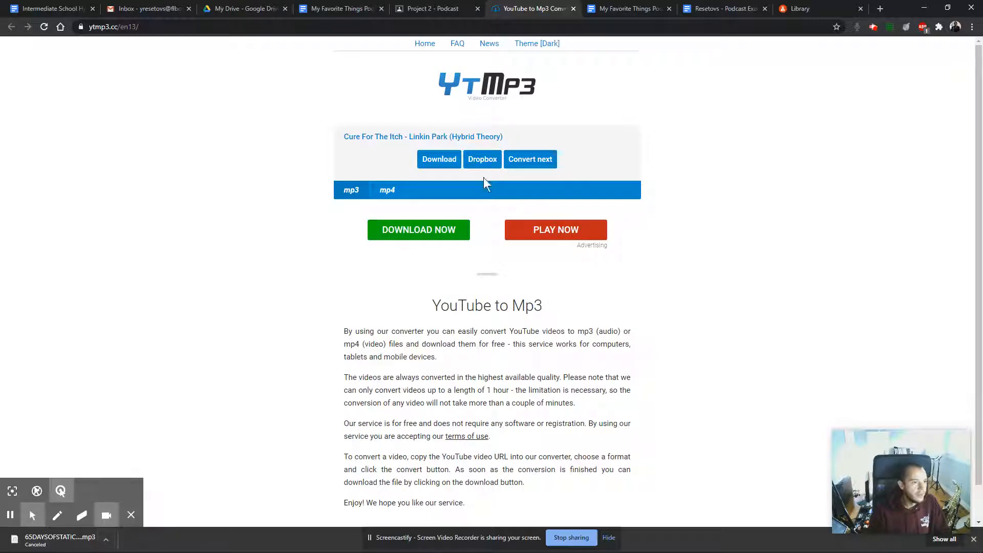
left_click(574, 9)
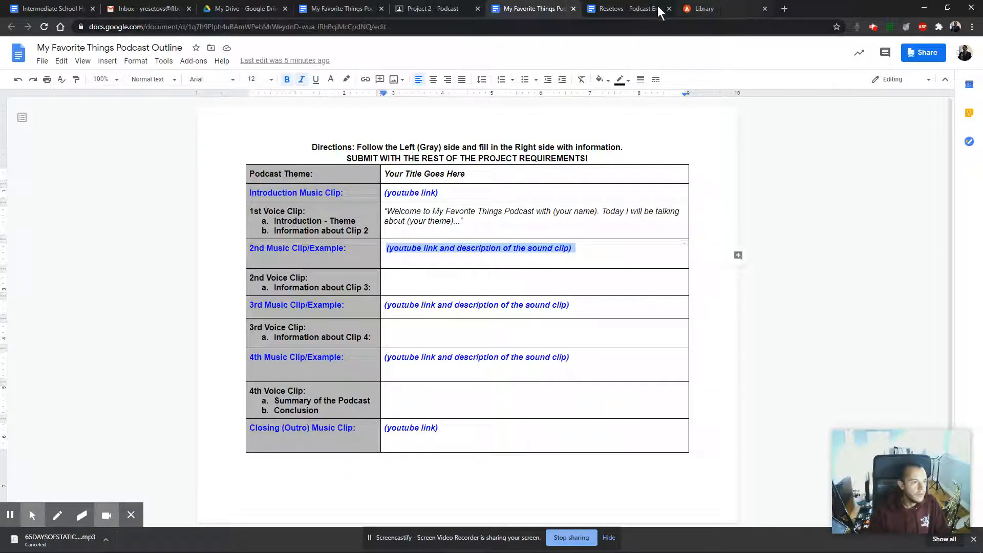
Step: Review the Day 2 instruction in the Project 2 - Podcast assignment on importing 3-5 audio samples into BandLab
left_click(433, 8)
scroll(375, 308, "down", 1)
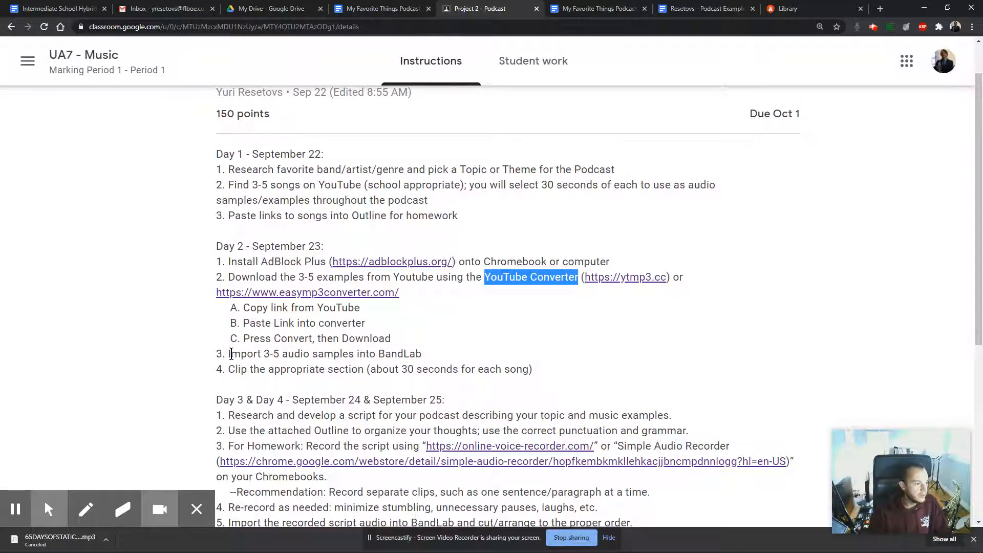
left_click_drag(229, 354, 421, 354)
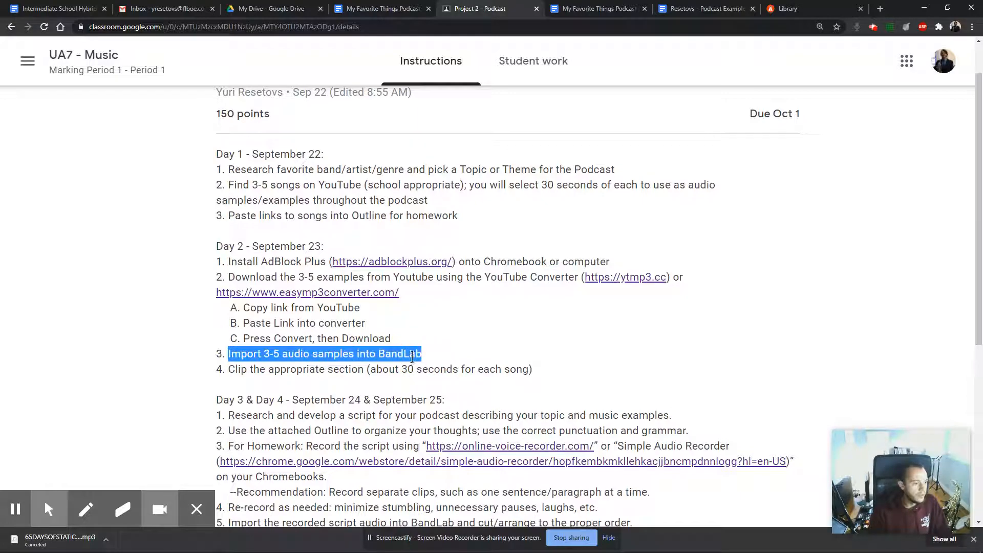
Step: Switch to BandLab, create a new project from the Library and open the audio file import for its empty timeline
left_click(799, 9)
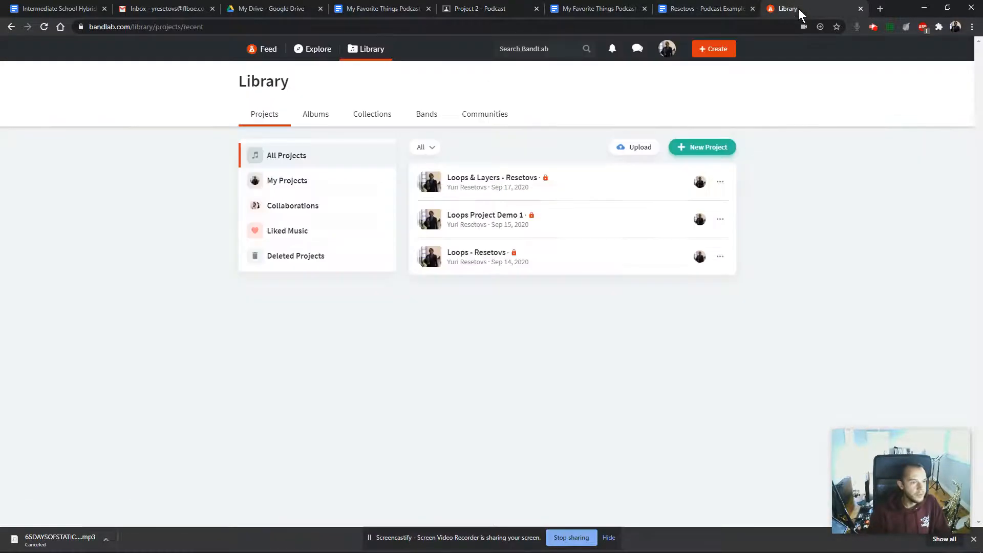
left_click(260, 51)
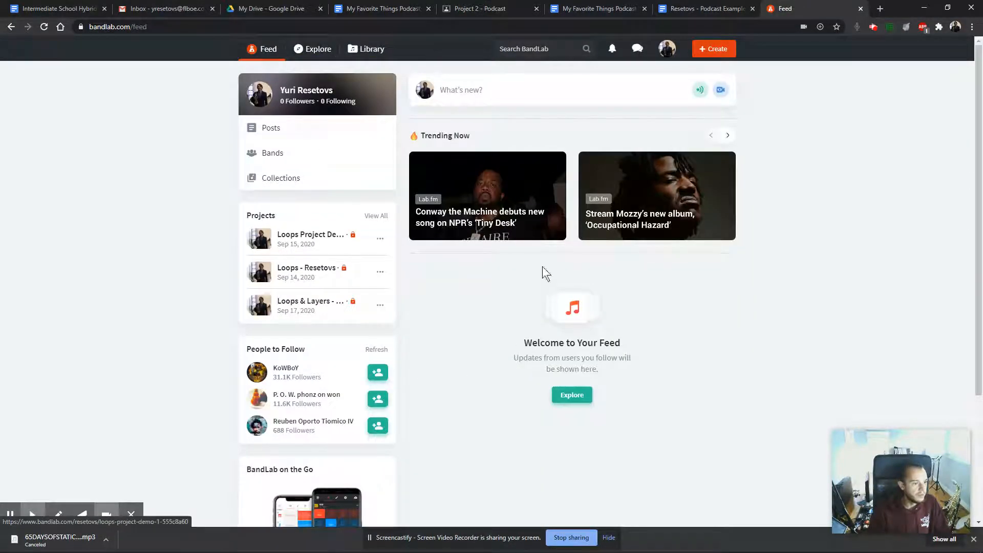
left_click(364, 49)
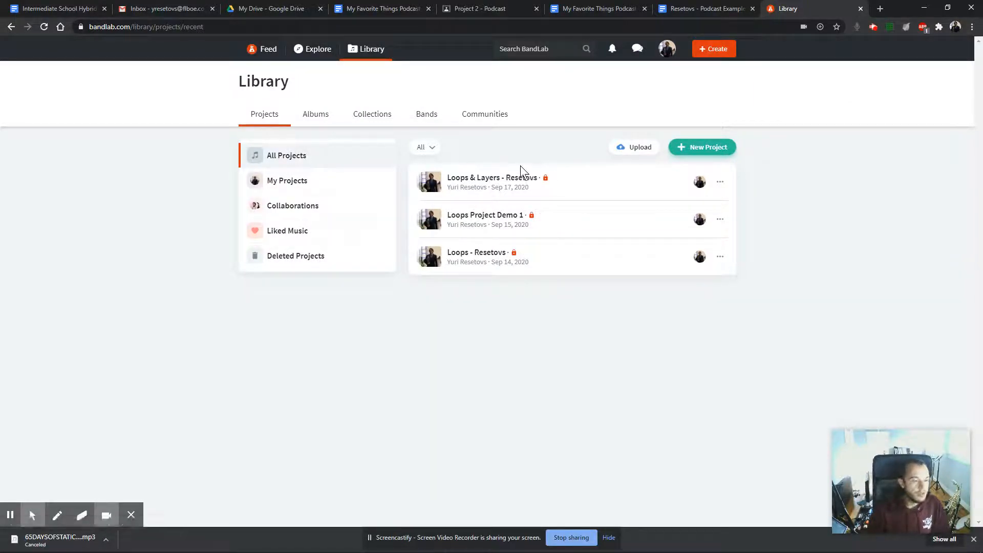
left_click(711, 54)
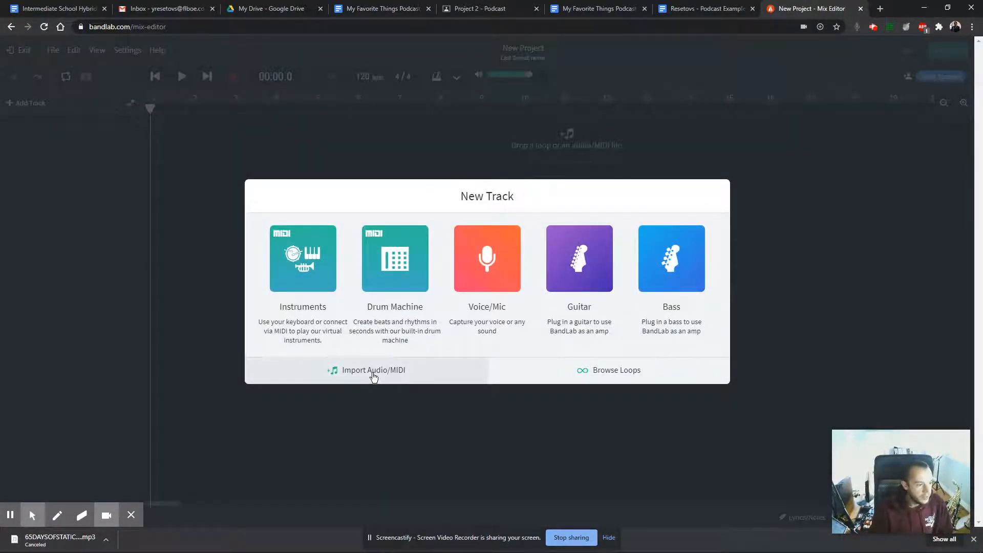
left_click(470, 415)
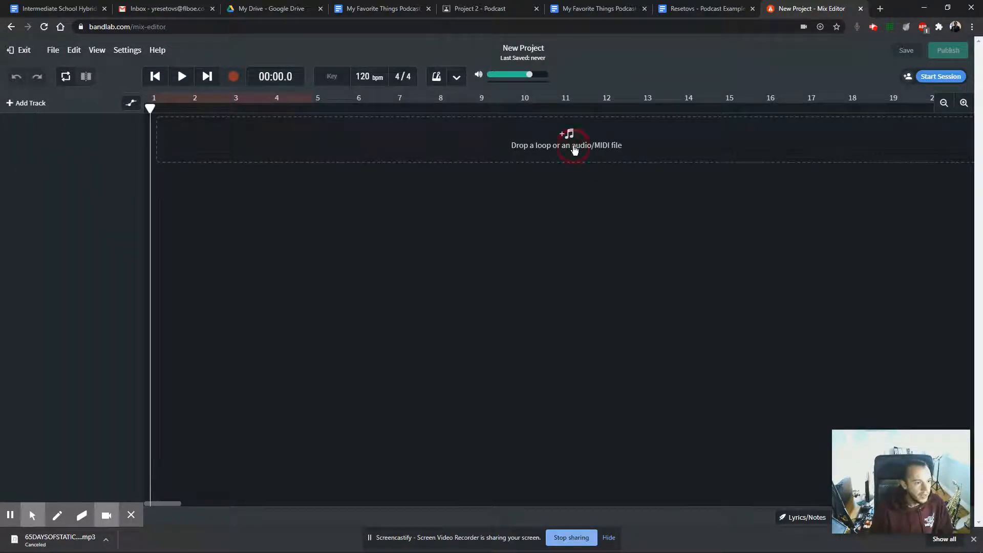
left_click(574, 149)
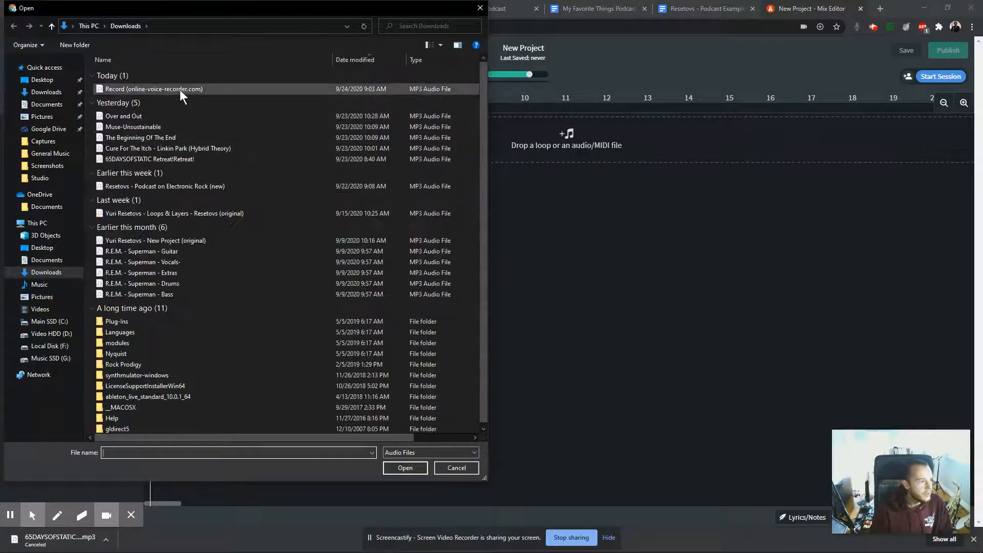
Step: Select the consecutive mp3 files from Over and Out through 65DAYSOFSTATIC Retreat!Retreat! in Downloads
left_click(143, 115)
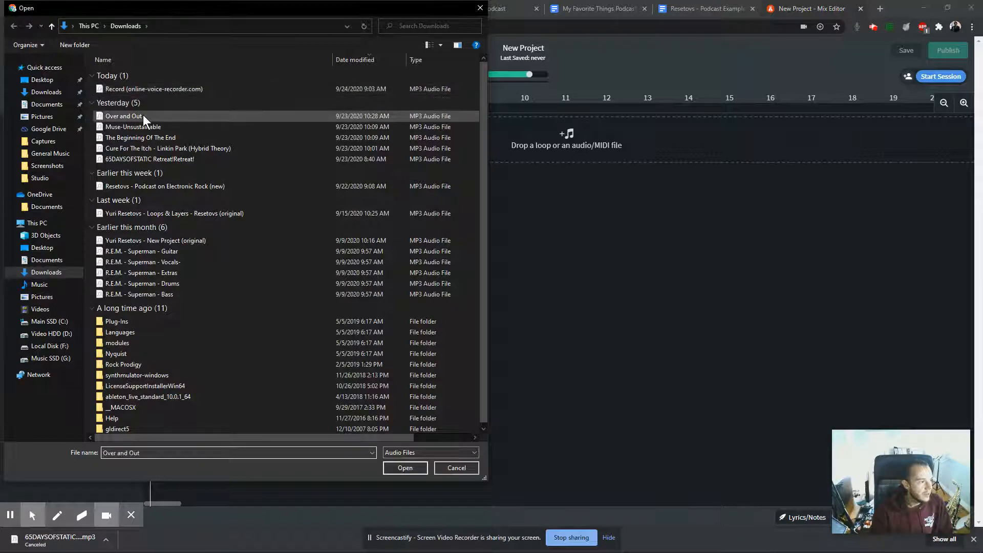
left_click(160, 159, "shift")
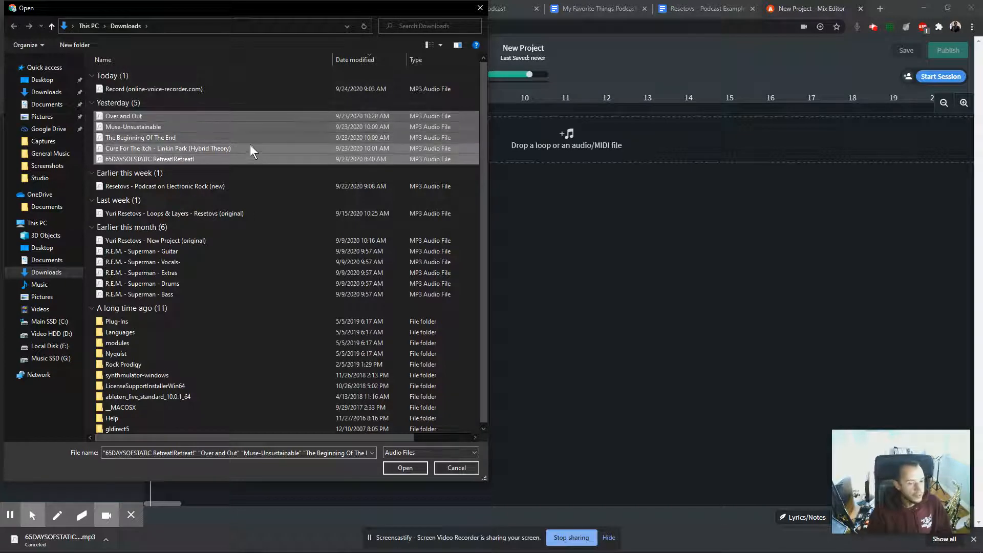
left_click(235, 114)
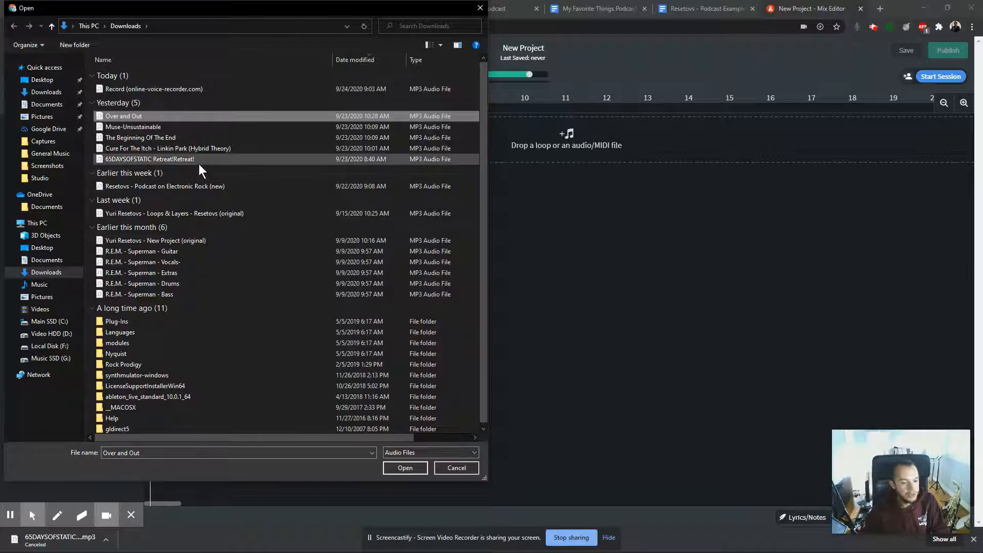
left_click(183, 159, "shift")
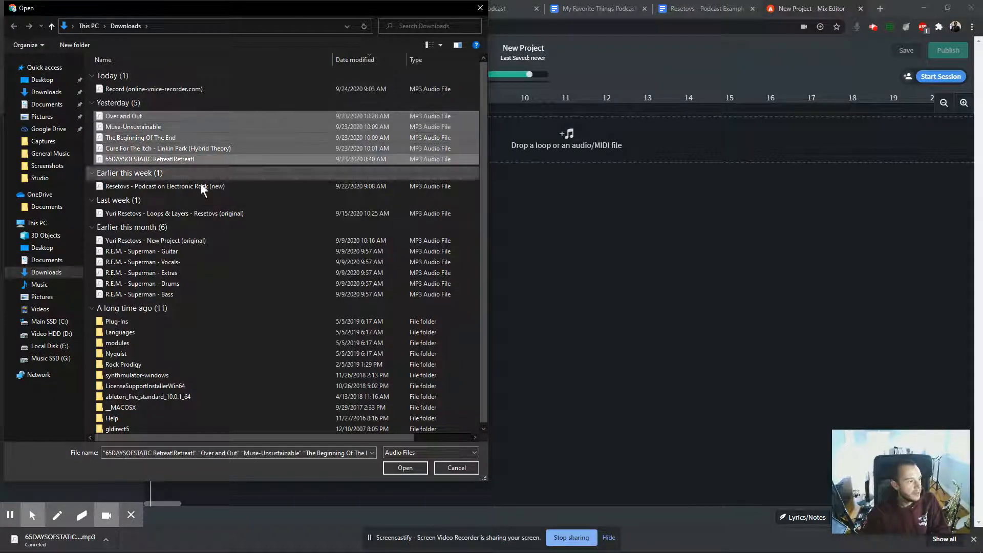
Step: Select scattered items in Downloads individually, including Over and Out, The Beginning Of The End and the R.E.M. Extras and Bass files
left_click(137, 116)
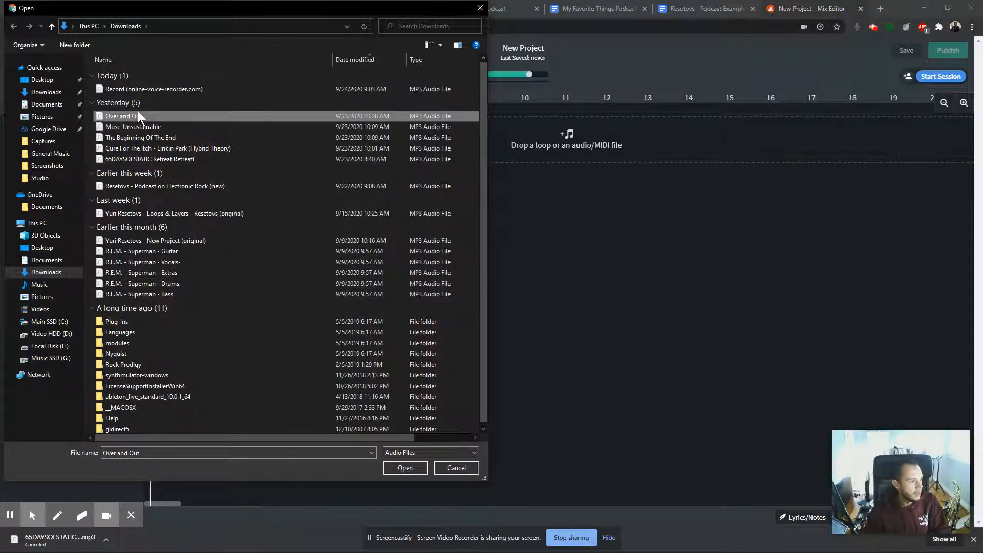
left_click(136, 138, "ctrl")
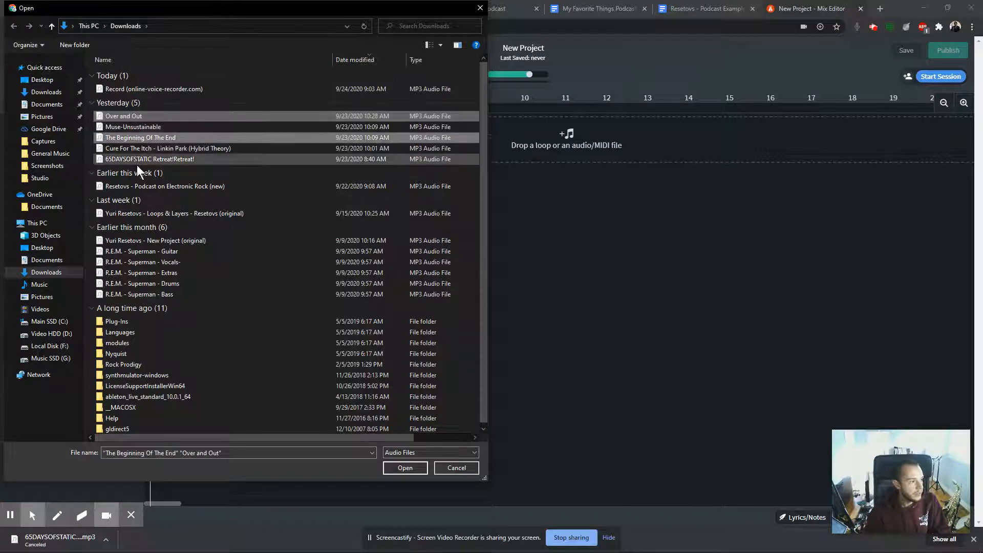
left_click(137, 187, "ctrl")
left_click(143, 273, "ctrl")
left_click(141, 294, "ctrl")
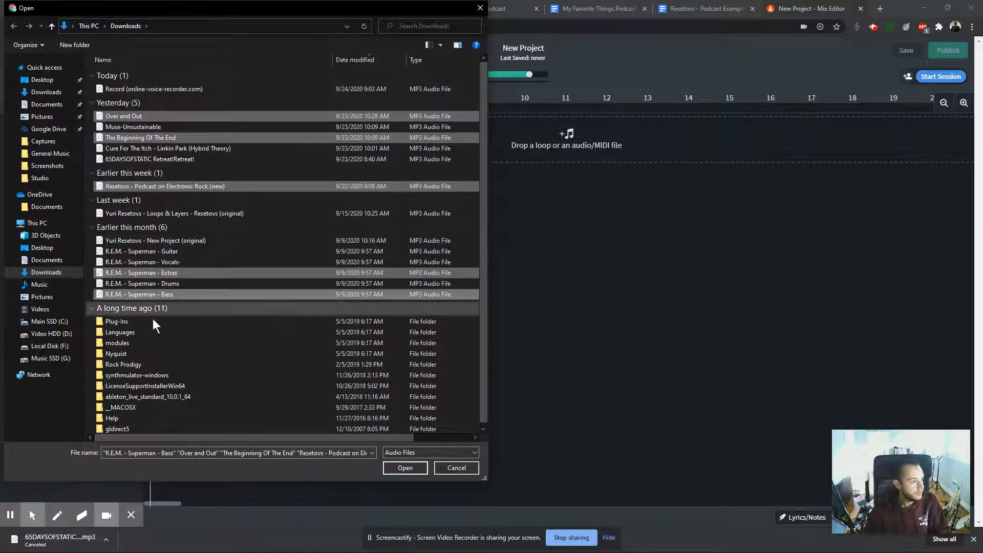
left_click(158, 366, "ctrl")
left_click(164, 395, "ctrl")
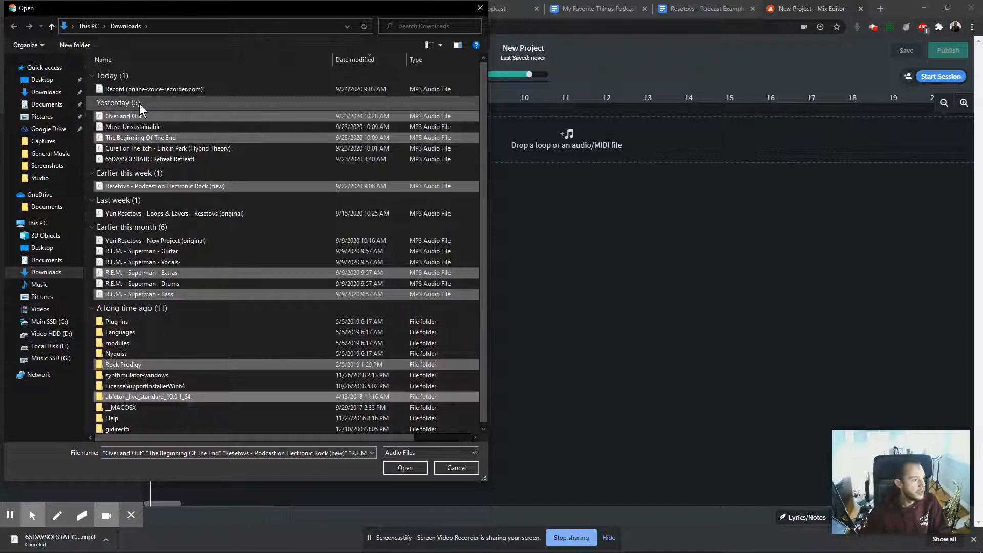
Step: Extend a continuous selection in Downloads from Over and Out down to the LicenseSupportInstallerWin64 folder
left_click(139, 118)
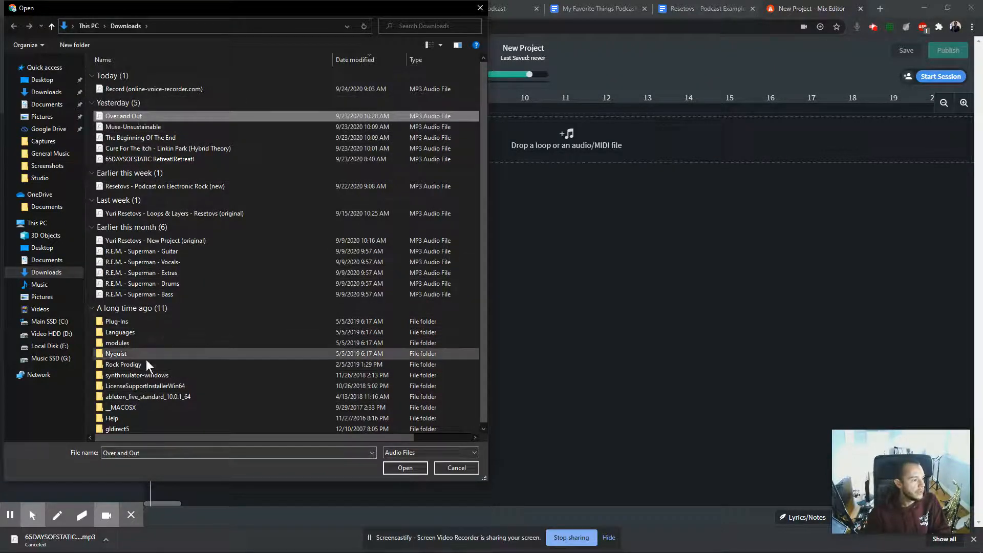
left_click(142, 252, "shift")
left_click(142, 284, "shift")
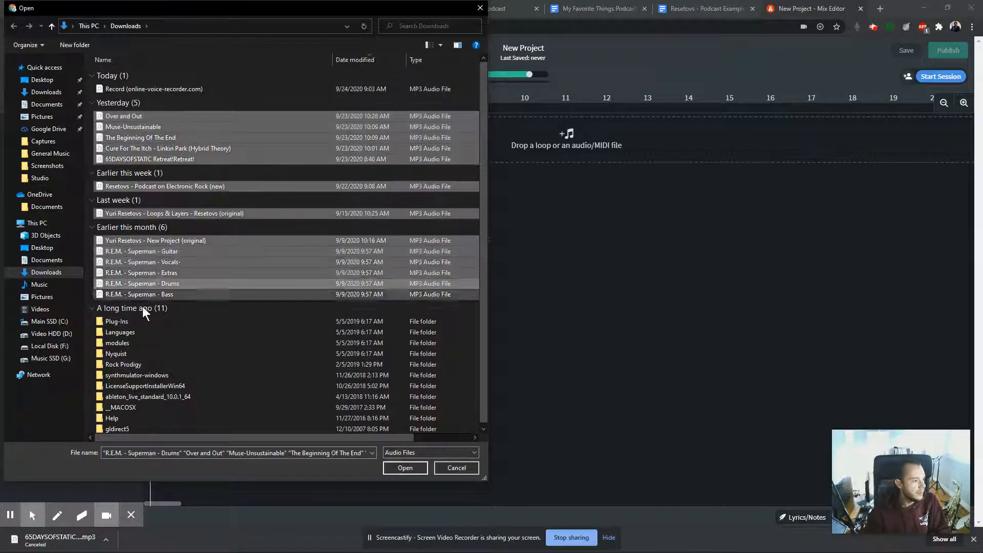
left_click(143, 344, "shift")
left_click(145, 386, "shift")
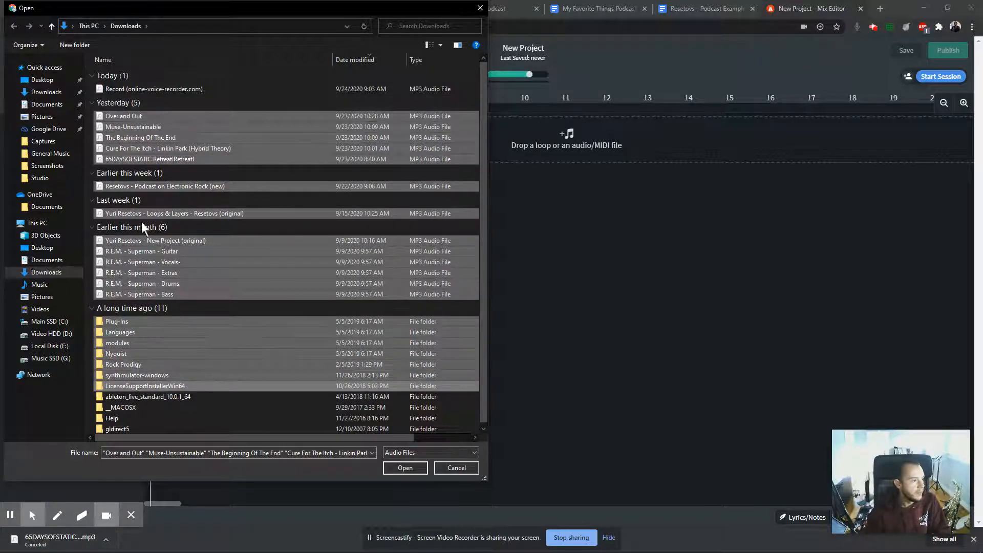
Step: Import the five songs from Over and Out through 65DAYSOFSTATIC Retreat!Retreat! as separate tracks and select the Over and Out track
left_click(145, 120)
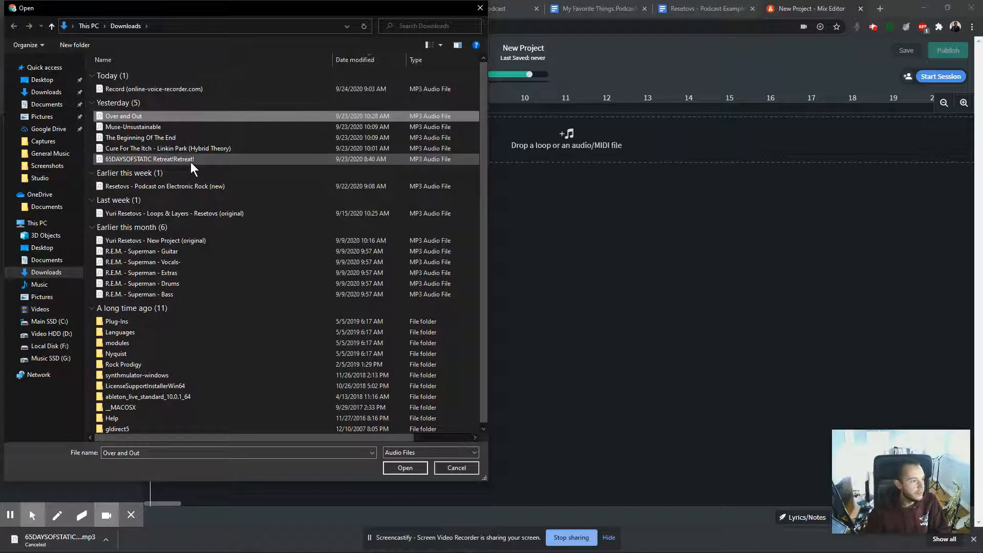
left_click(130, 159, "shift")
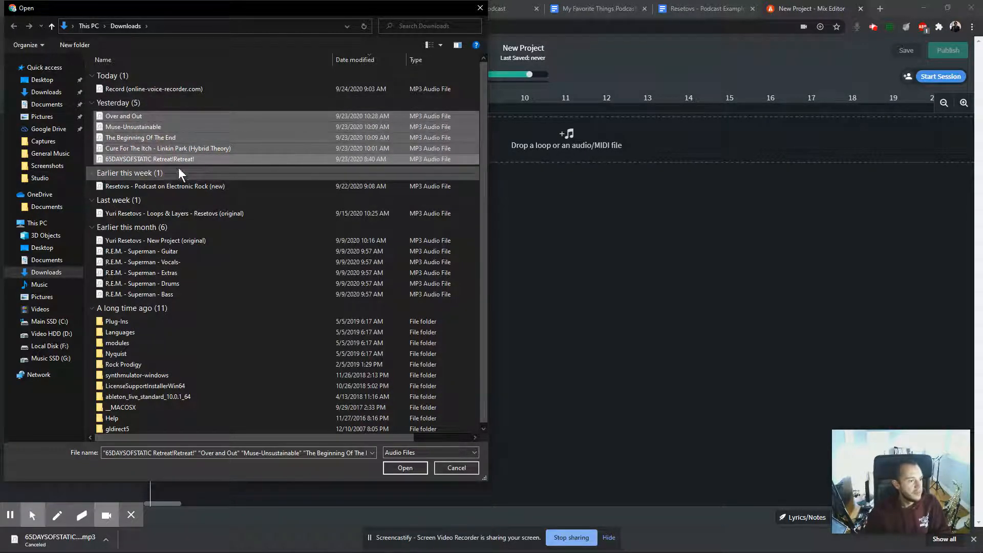
left_click(405, 468)
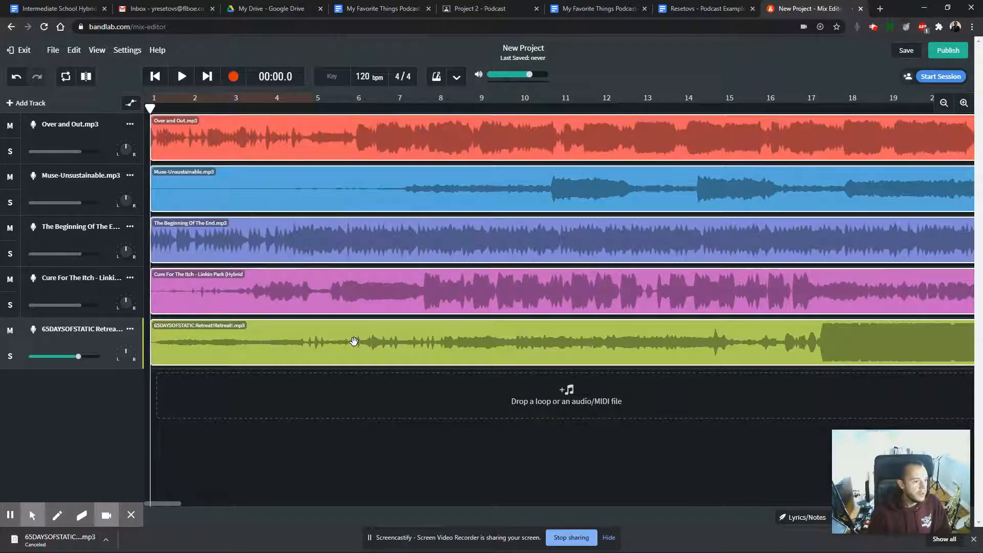
left_click(945, 104)
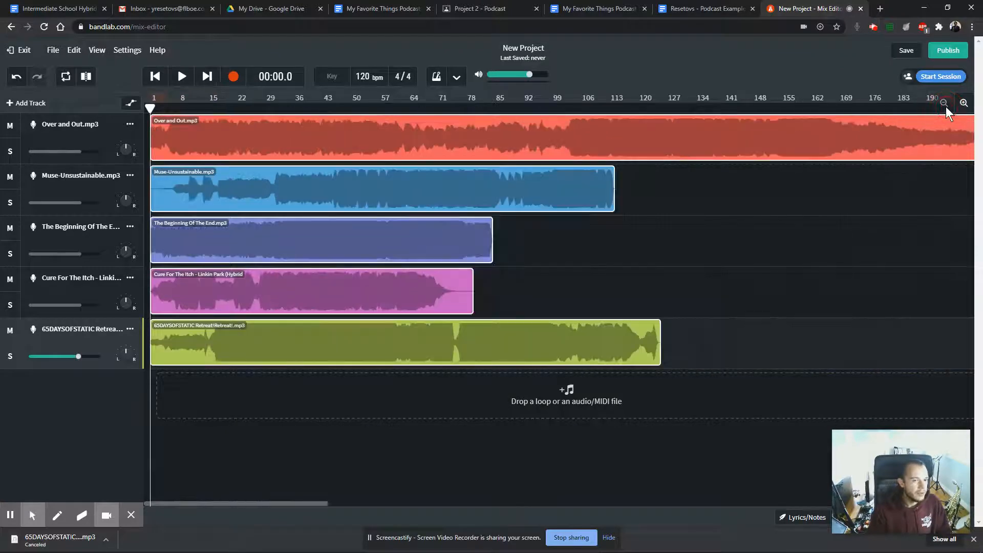
left_click(597, 136)
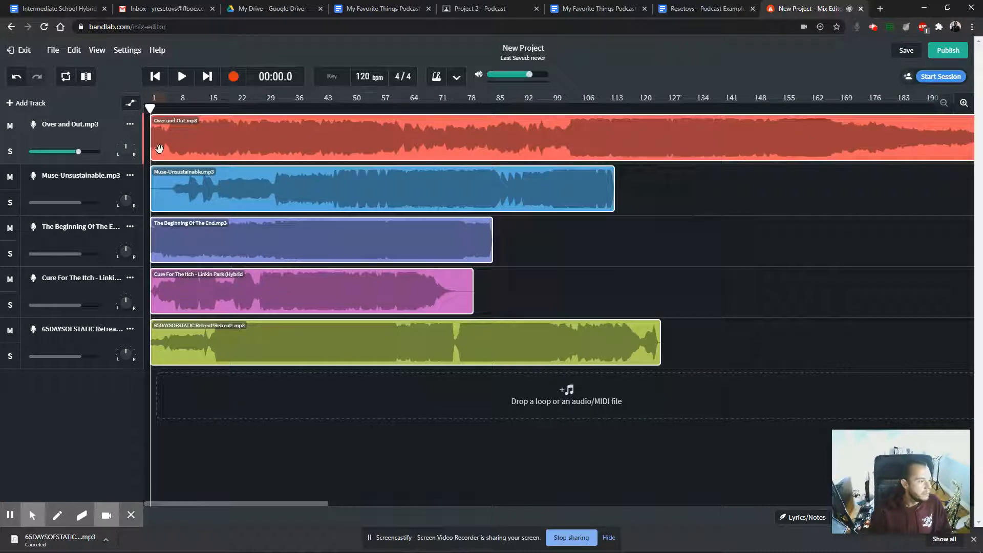
Step: Review the Day 2 assignment instruction on clipping about 30 seconds of each song and return to the BandLab project
left_click(487, 9)
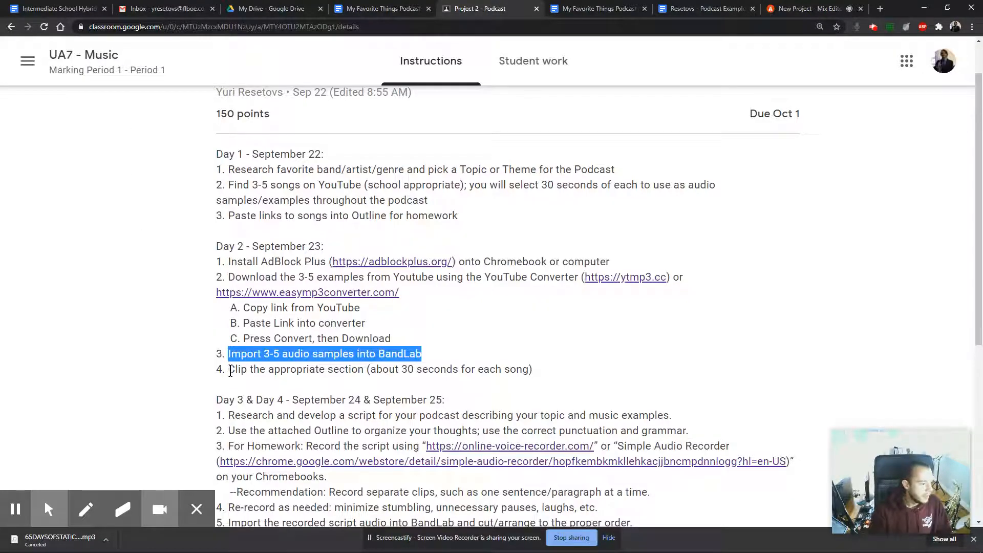
left_click_drag(229, 370, 510, 369)
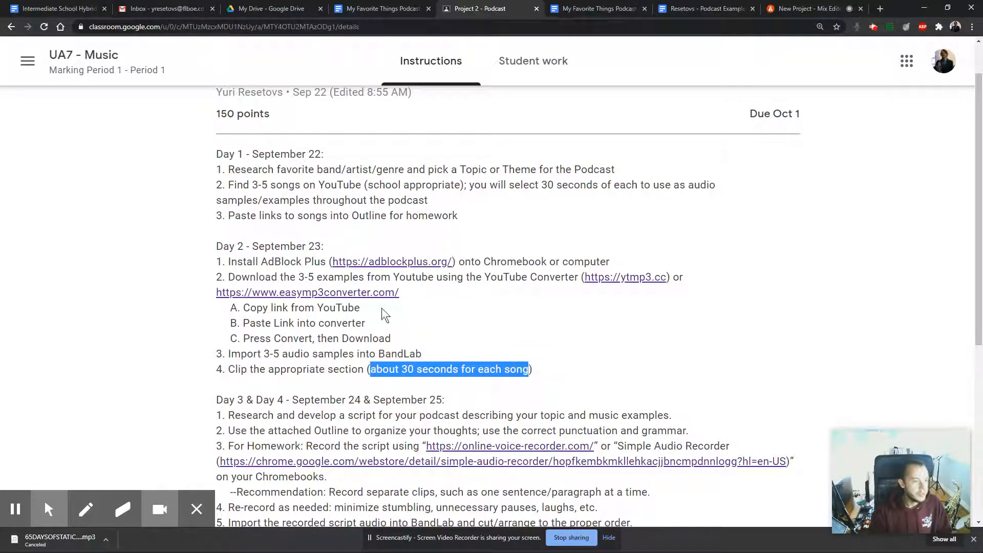
left_click(811, 9)
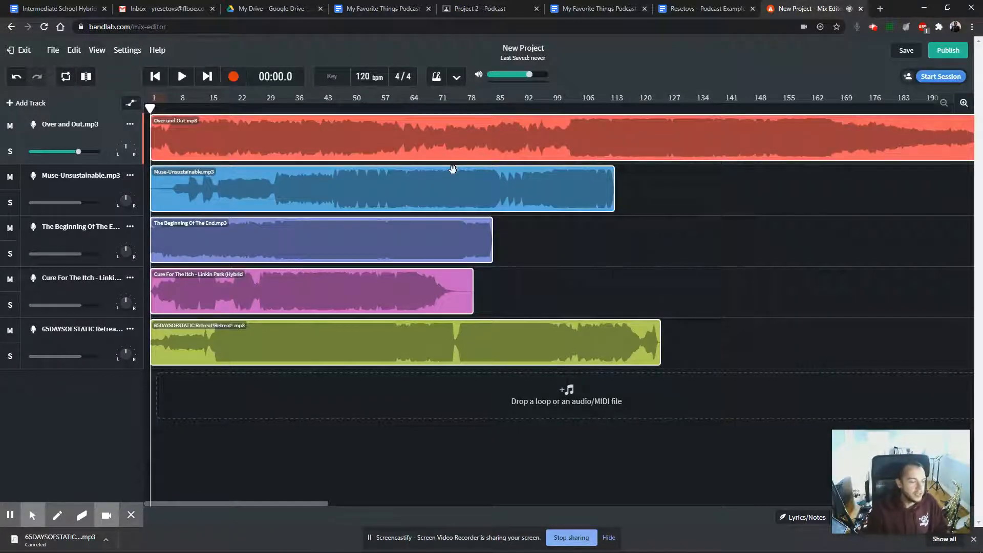
Step: Use the playhead to check the end of the Cure For The Itch track and the 30-second mark, and return it to the start
left_click_drag(151, 114, 468, 142)
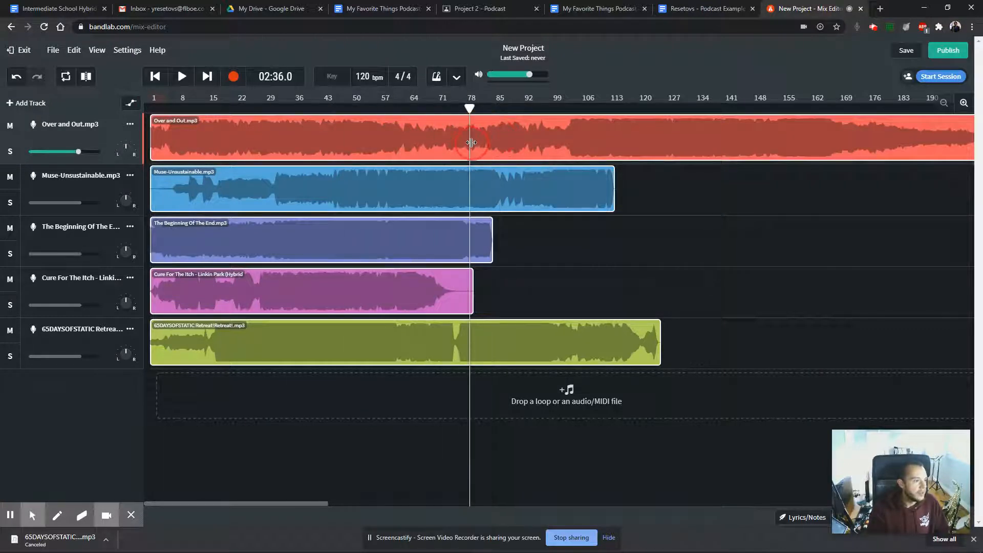
left_click(365, 277)
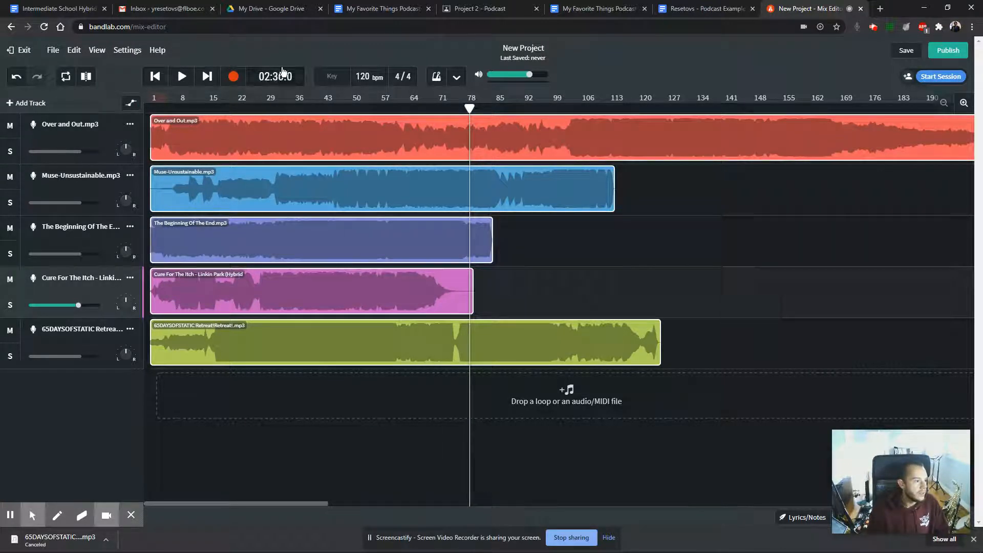
left_click(470, 109)
left_click_drag(470, 108, 145, 97)
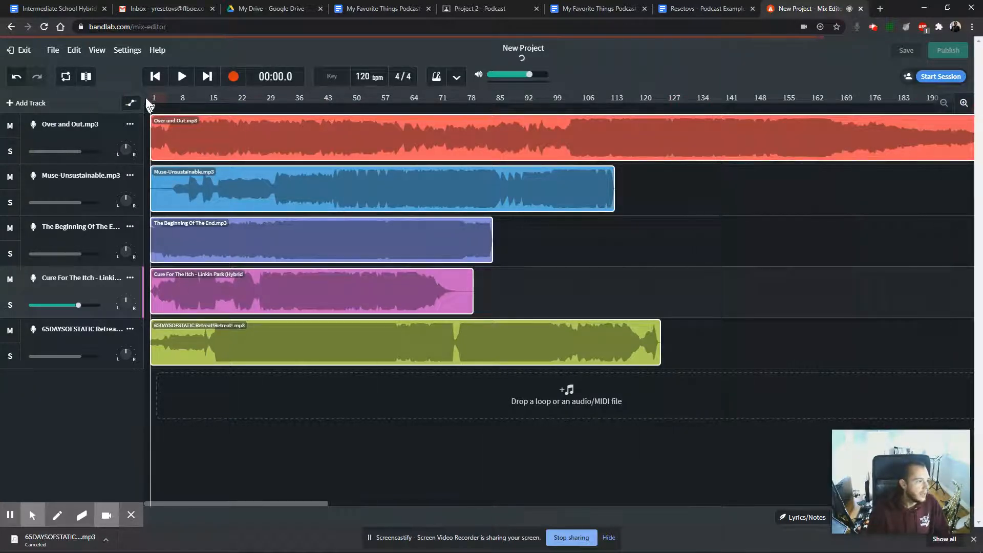
left_click(152, 82)
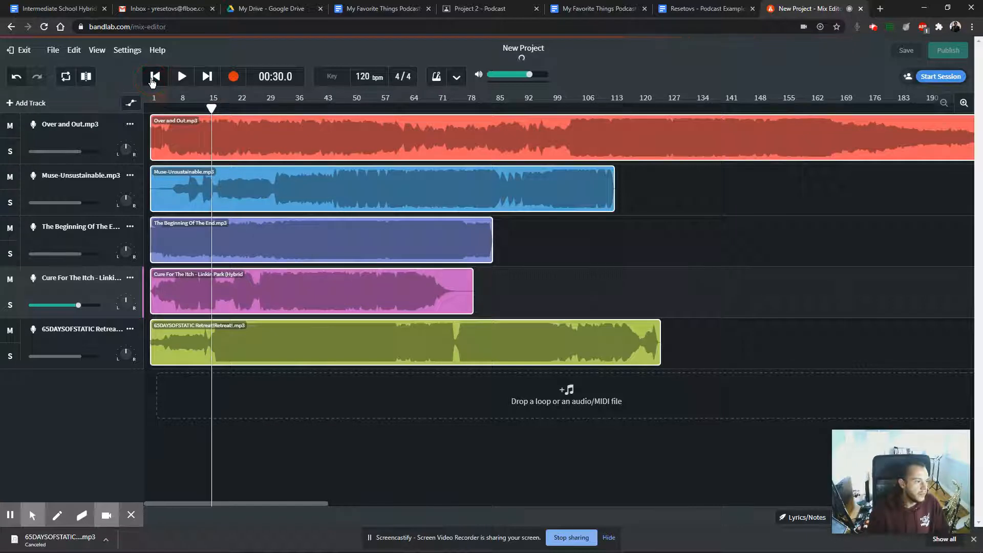
left_click(153, 82)
left_click(230, 157)
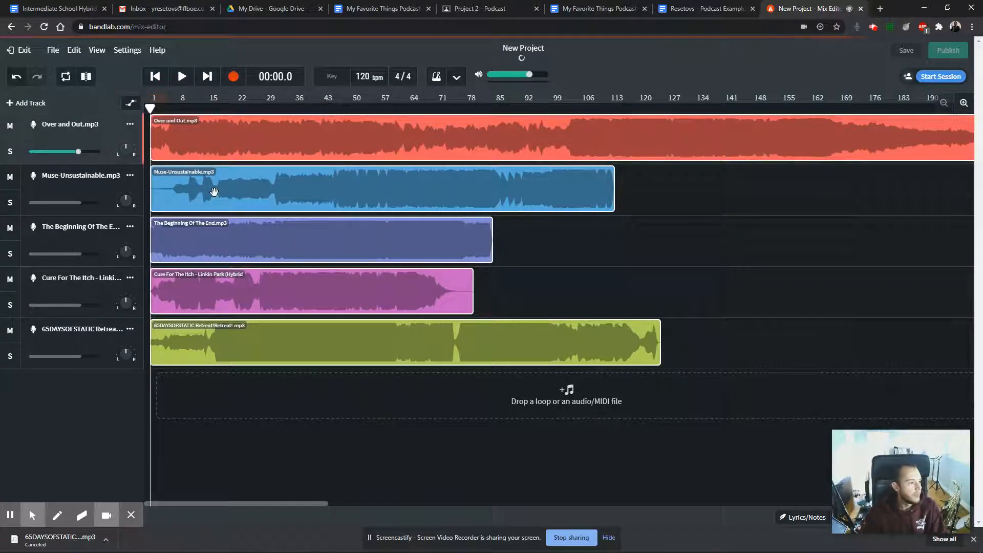
Step: Open the Muse-Unsustainable clip in the audio editor and close the editor again
left_click(211, 139)
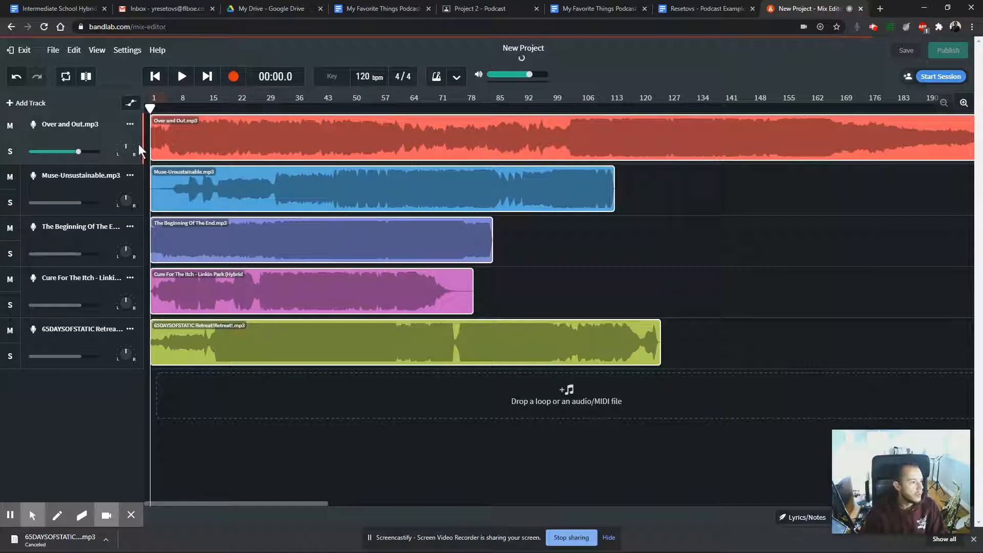
left_click(462, 195)
left_click(168, 199)
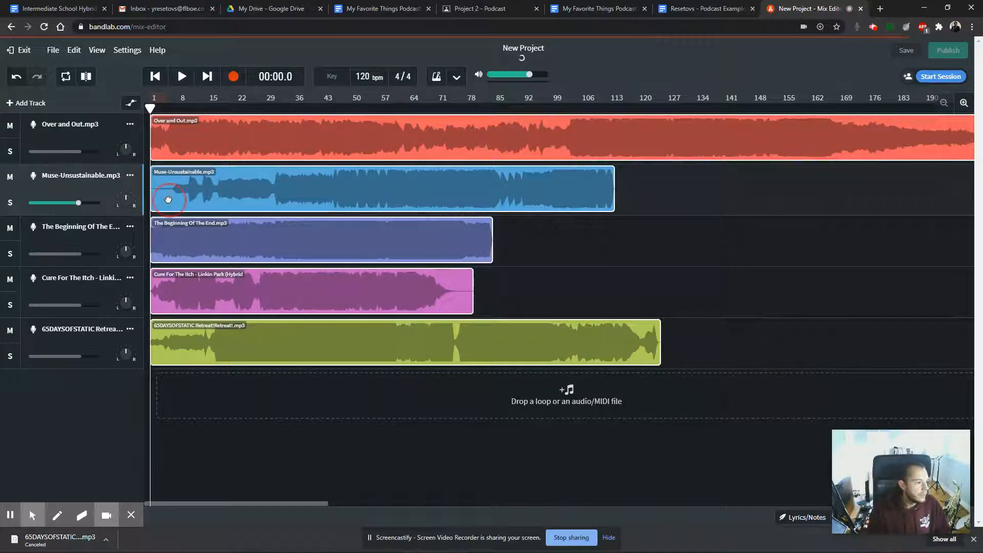
double_click(168, 200)
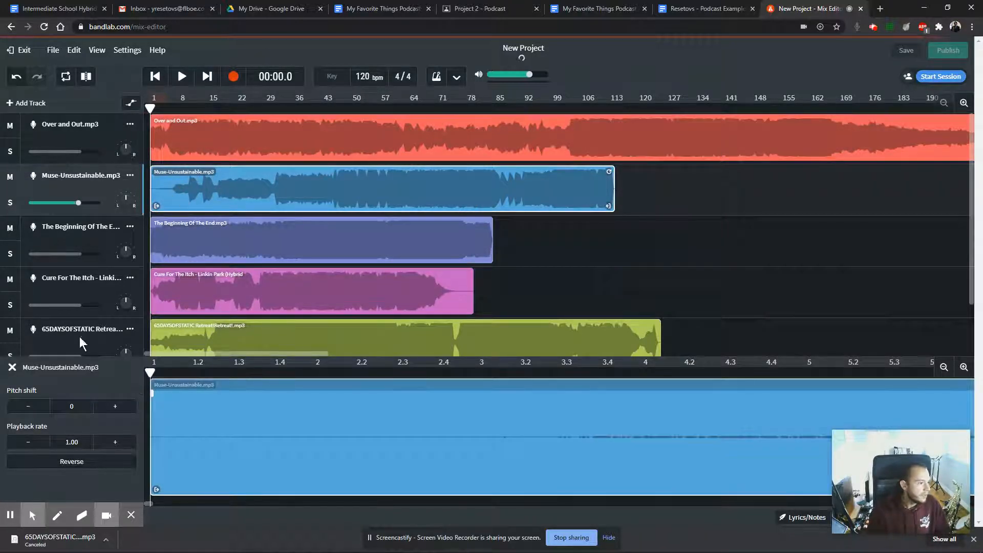
left_click(13, 368)
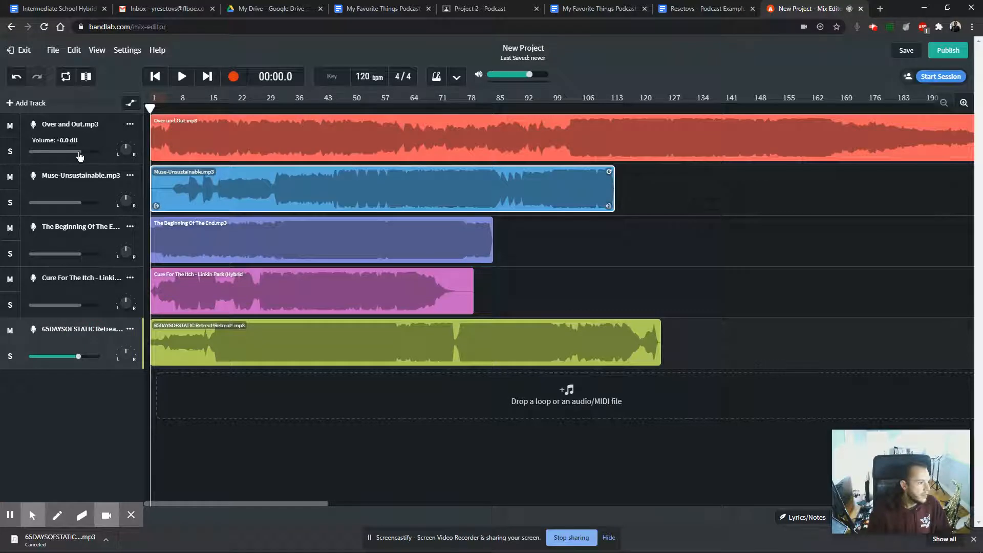
Step: Try a lower volume on the Over and Out track, restore its former level and select the clip
left_click(52, 152)
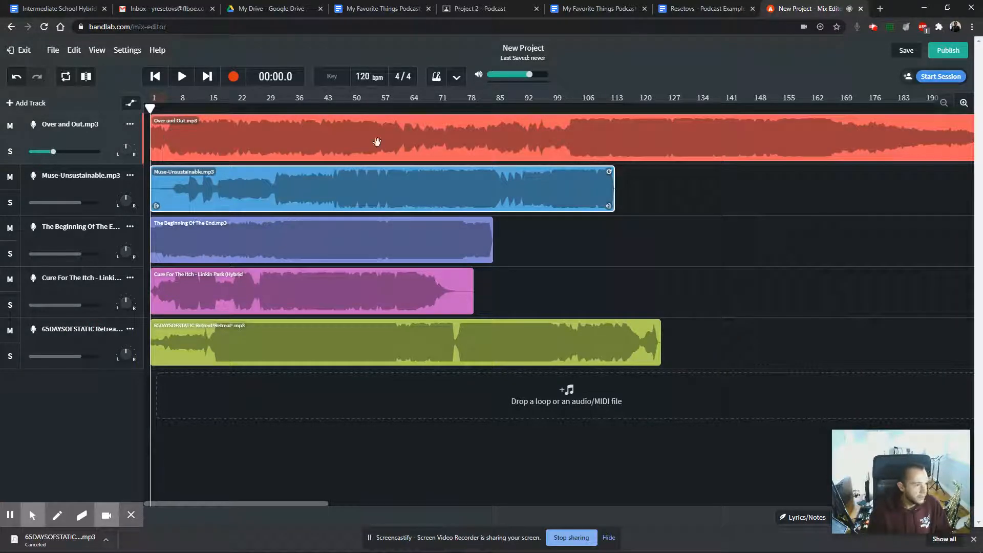
left_click_drag(53, 151, 80, 156)
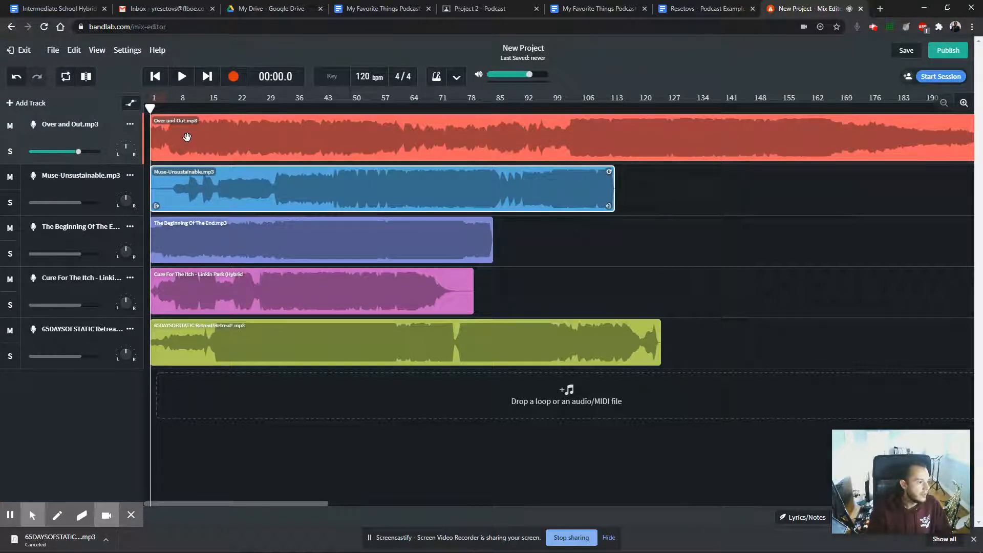
left_click(401, 142)
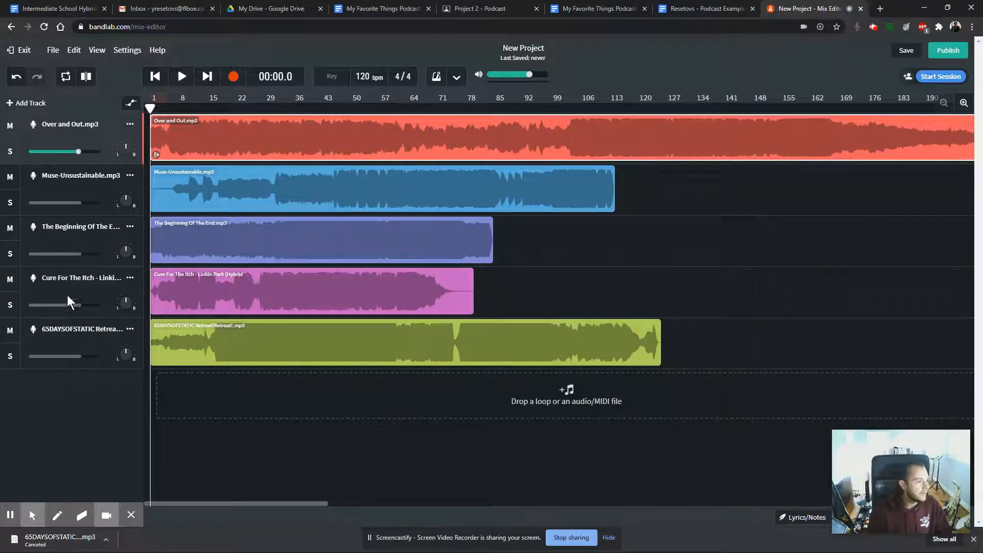
Step: Reorder the tracks to 65DAYSOFSTATIC Retreat!Retreat!, Cure For The Itch, The Beginning Of The End, Muse-Unsustainable, Over and Out
left_click(69, 232)
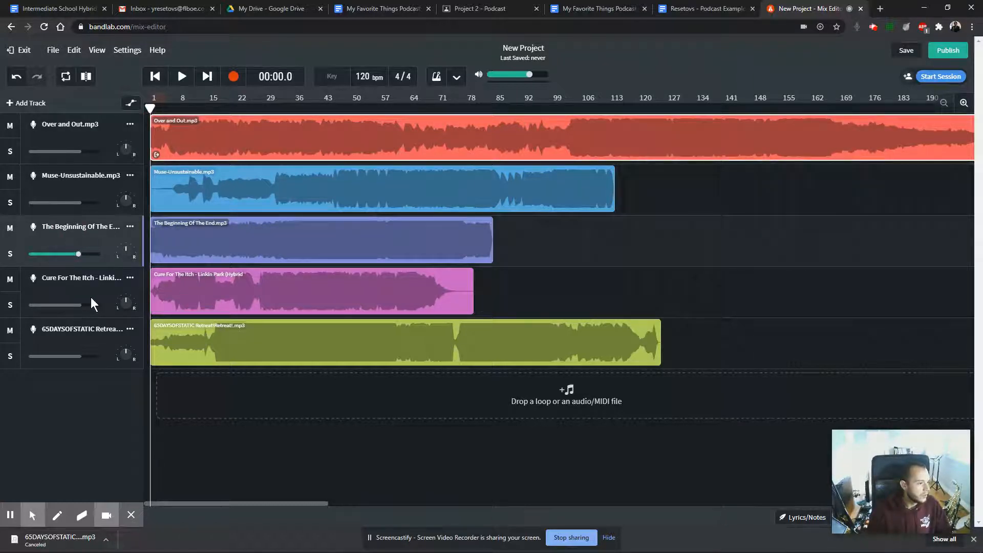
left_click_drag(77, 331, 54, 118)
left_click_drag(107, 337, 104, 219)
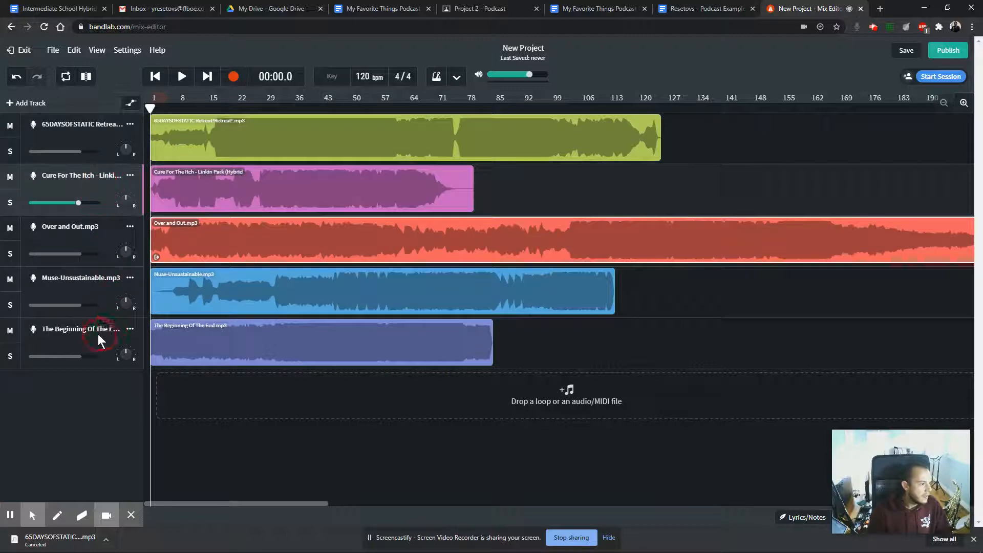
left_click_drag(99, 339, 102, 235)
left_click_drag(92, 334, 91, 287)
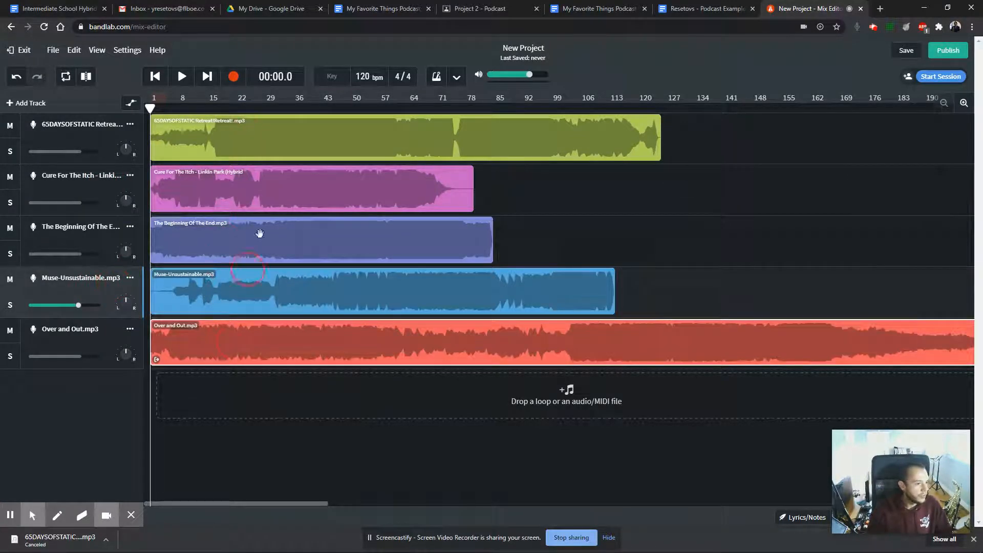
Step: Select the 65DAYSOFSTATIC Retreat!Retreat! clip on the first track
left_click(157, 112)
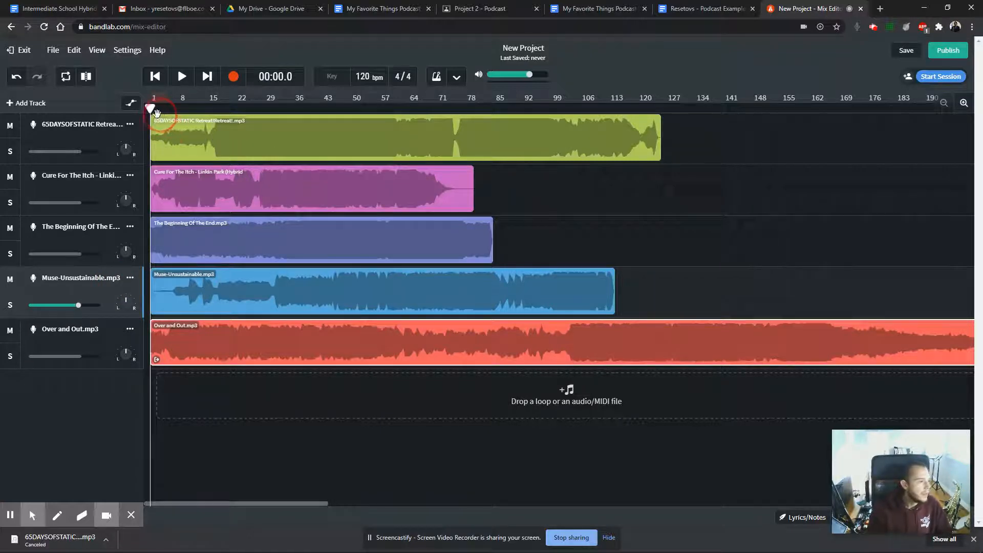
left_click_drag(150, 109, 1, 119)
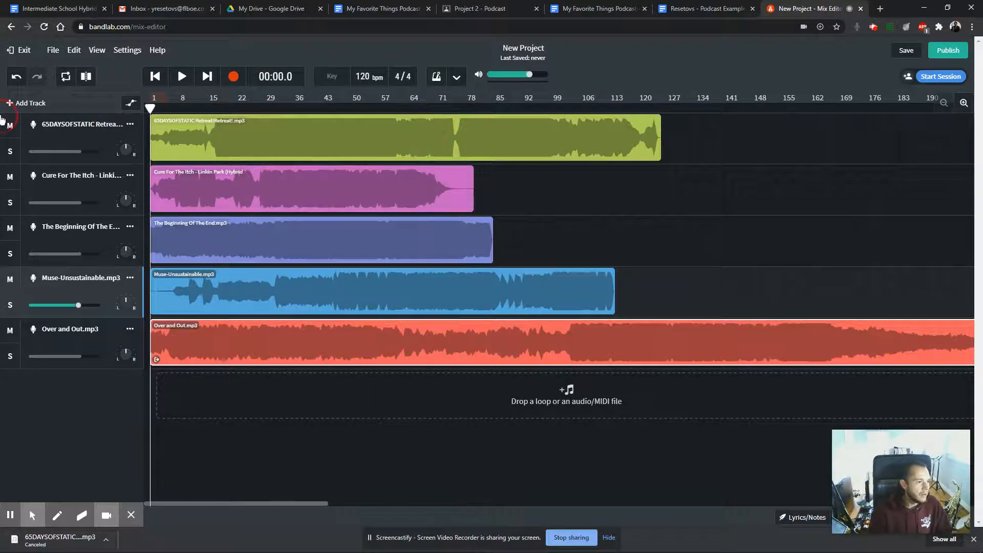
left_click(458, 141)
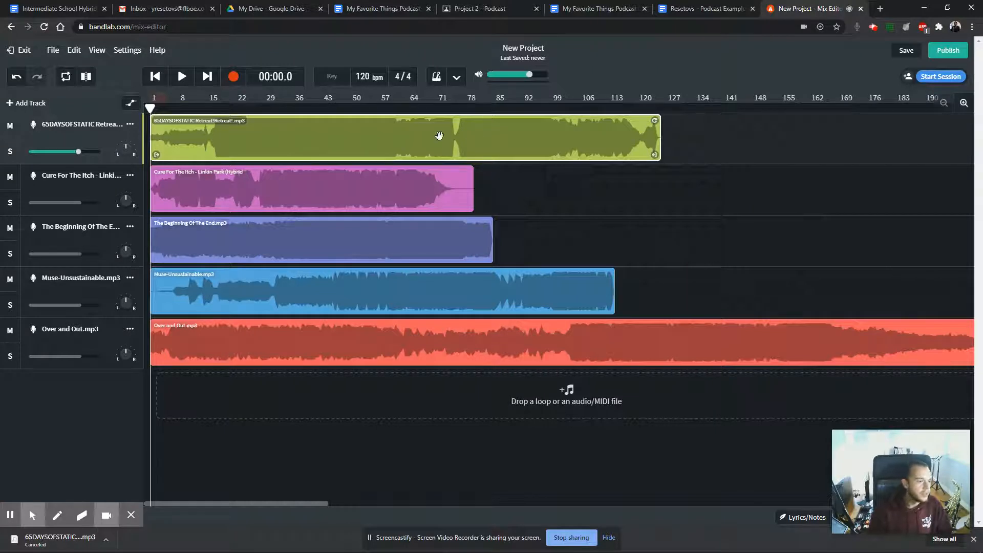
left_click_drag(149, 107, 128, 123)
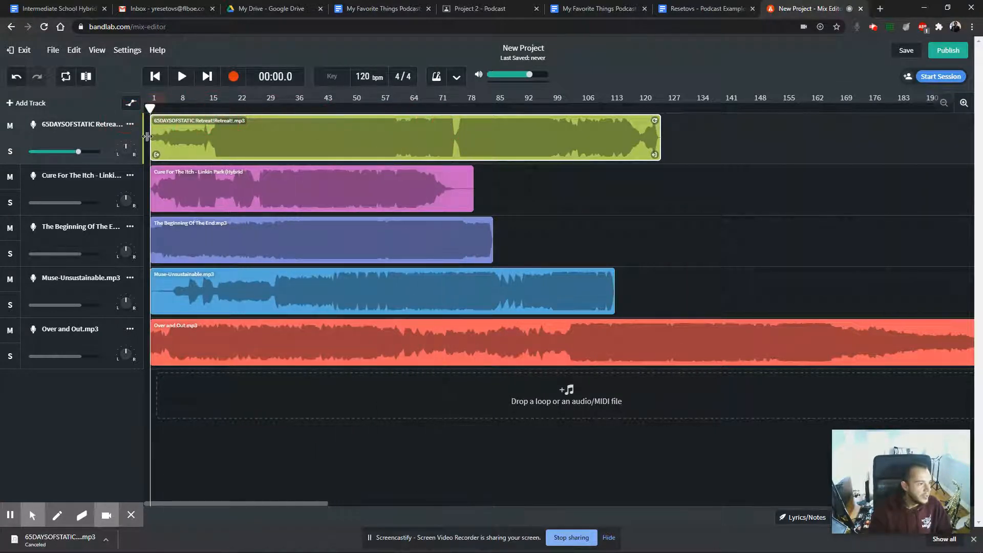
left_click(217, 121)
left_click_drag(217, 122, 245, 121)
left_click(404, 135)
Step: Position the playhead at 02:29.3, in the quiet break of the 65DAYSOFSTATIC Retreat!Retreat! clip
left_click_drag(164, 109, 453, 106)
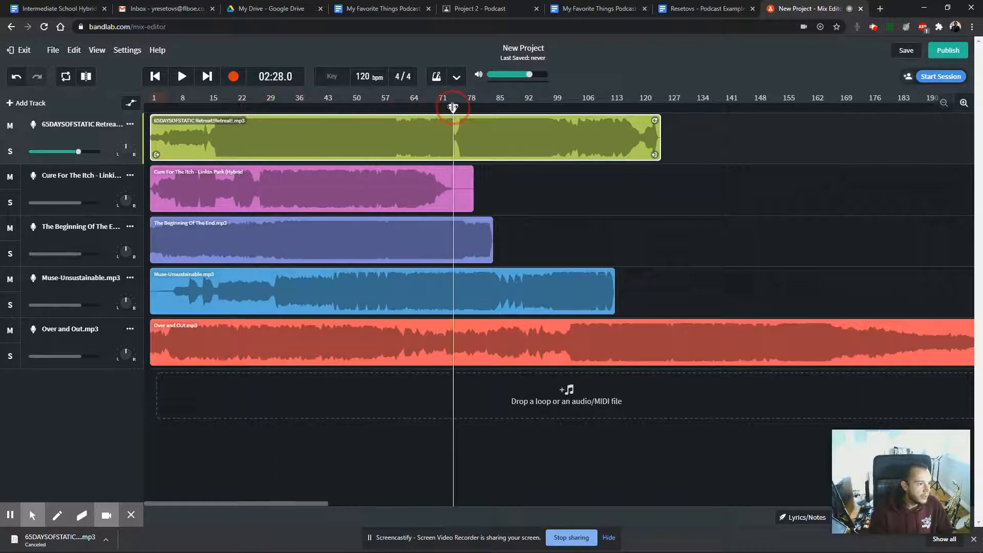
left_click(424, 106)
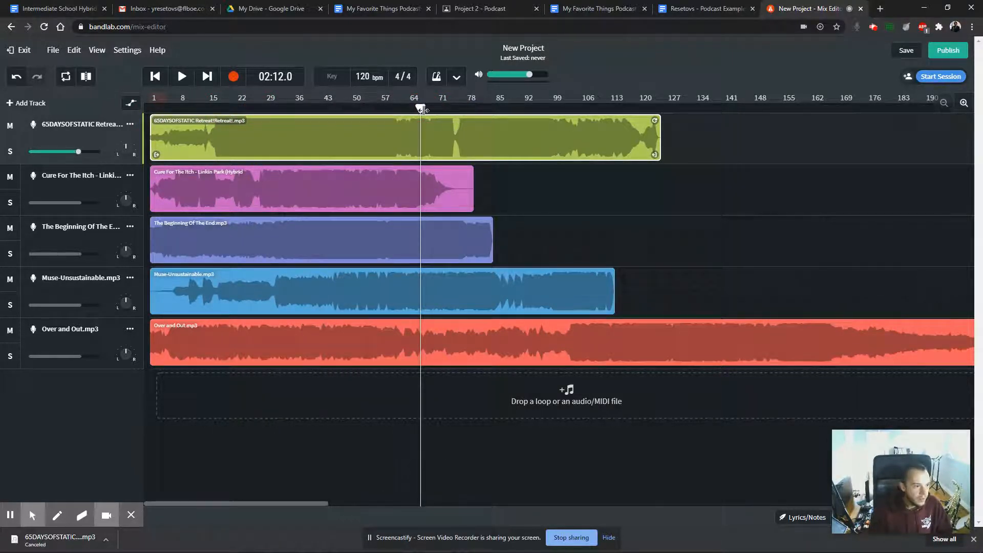
left_click_drag(422, 108, 457, 109)
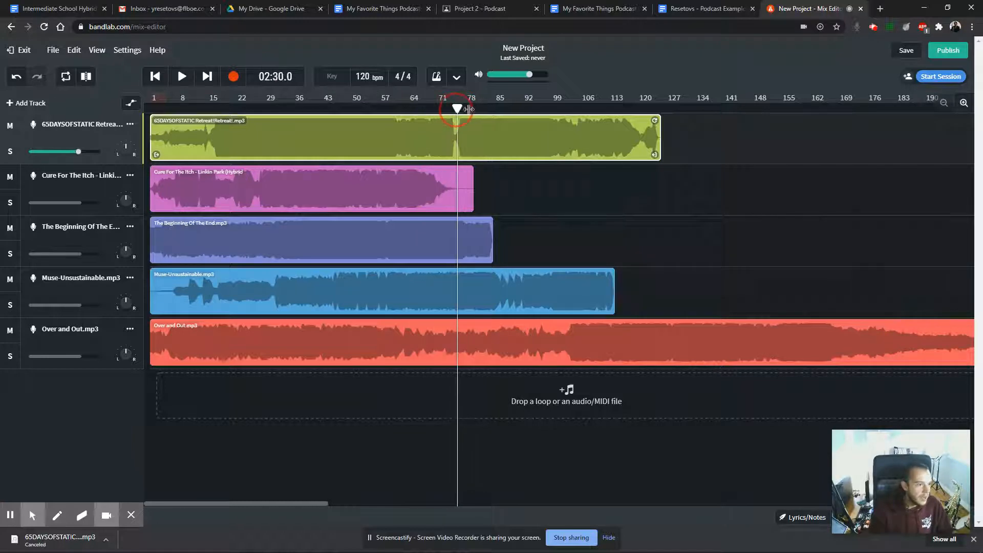
left_click(964, 105)
left_click(964, 105)
left_click(964, 105)
left_click(964, 105)
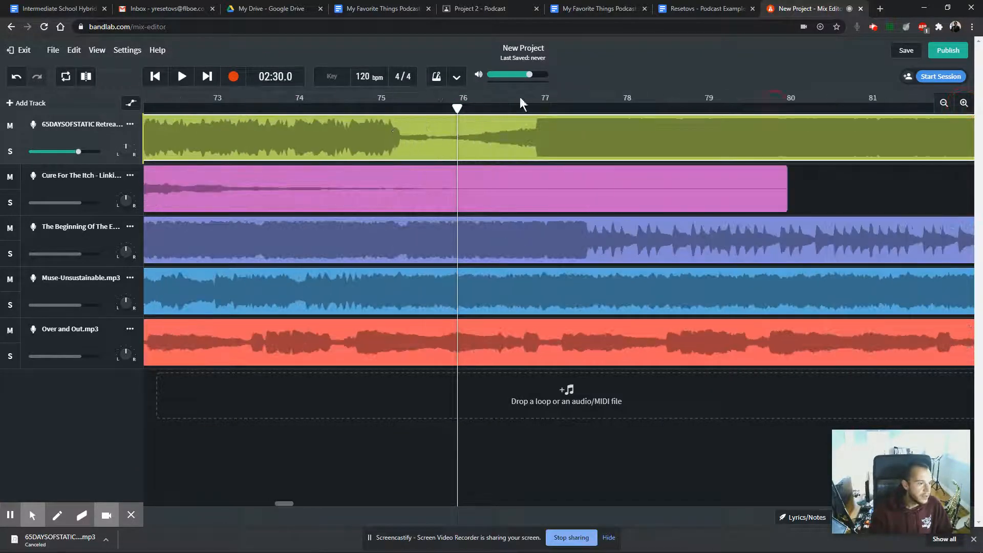
left_click_drag(457, 109, 426, 109)
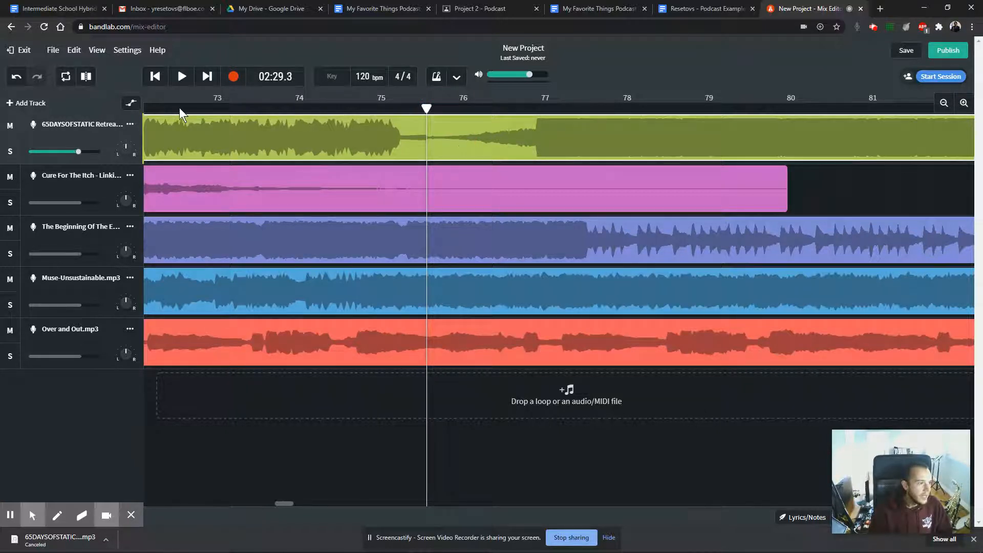
Step: Split the 65DAYSOFSTATIC Retreat!Retreat! clip at the playhead and delete the part before the cut
left_click(85, 77)
mouse_move(486, 148)
left_mouse_down()
mouse_move(621, 145)
mouse_move(505, 147)
left_mouse_up()
left_click(338, 149)
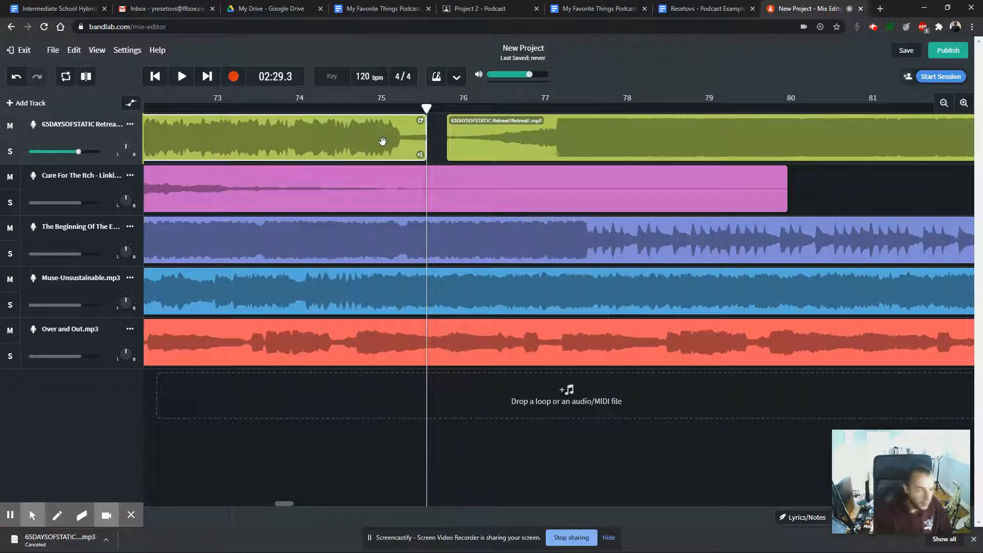
key("Delete")
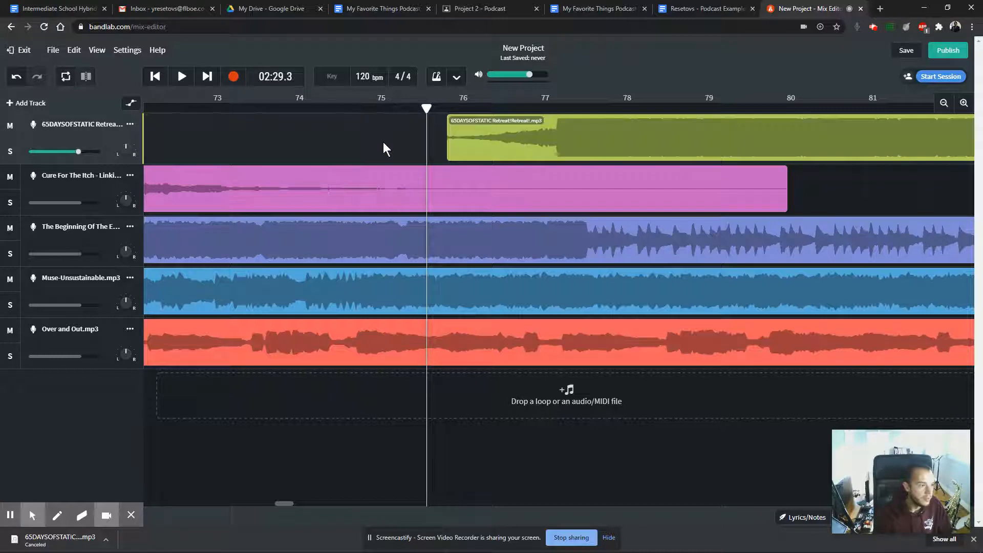
Step: Move the remaining 65DAYSOFSTATIC Retreat!Retreat! clip to the start of the timeline
left_click(944, 102)
left_click(944, 103)
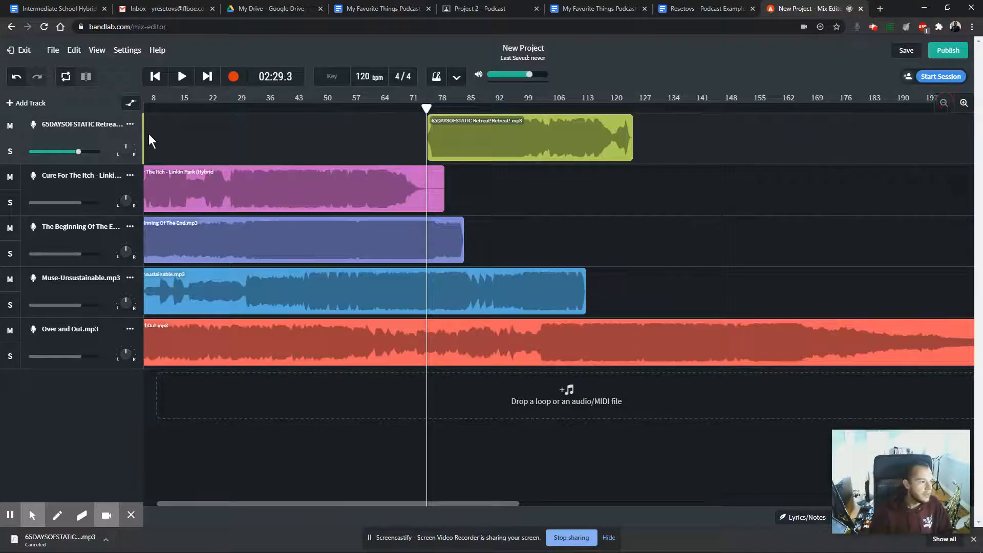
left_click_drag(149, 134, 425, 150)
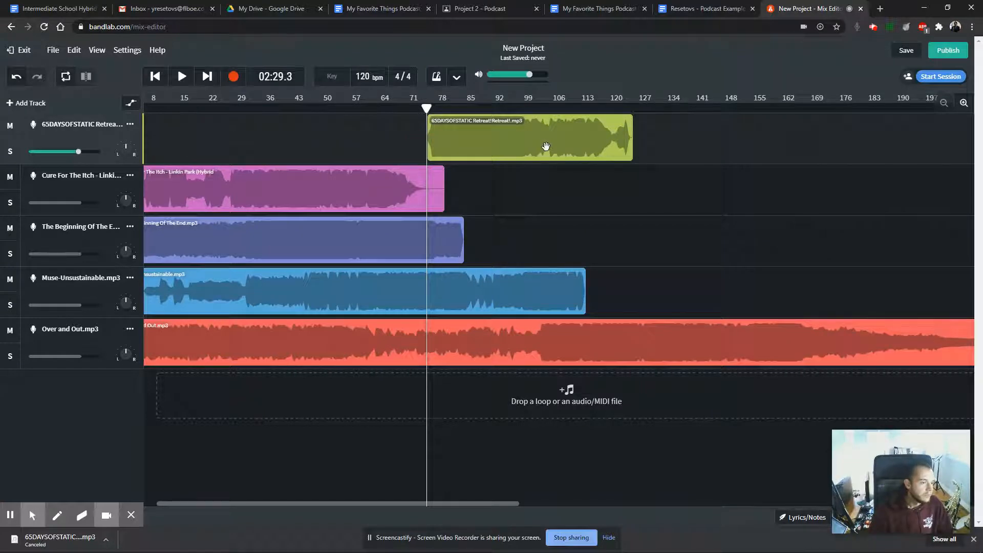
left_click_drag(546, 147, 241, 146)
left_click_drag(220, 504, 151, 492)
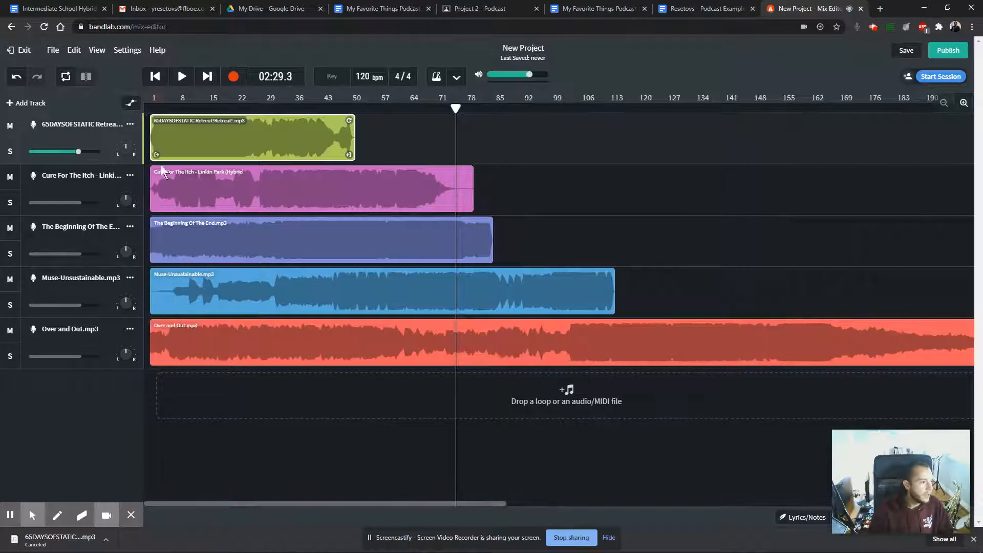
Step: Place the playhead at 00:58.0 and solo the 65DAYSOFSTATIC Retreat!Retreat! track
left_click_drag(455, 111, 269, 108)
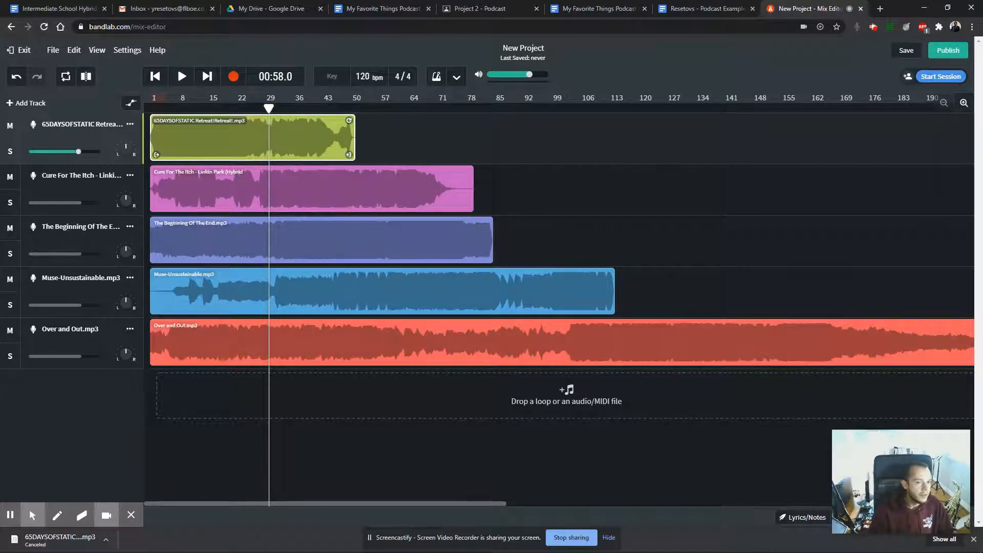
left_click(964, 103)
left_click(963, 103)
left_click(964, 103)
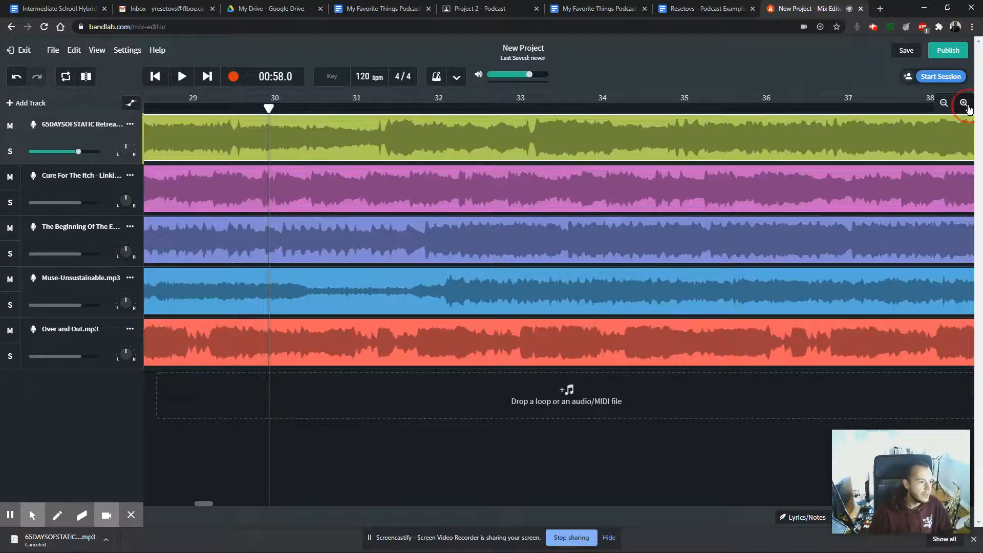
left_click(965, 103)
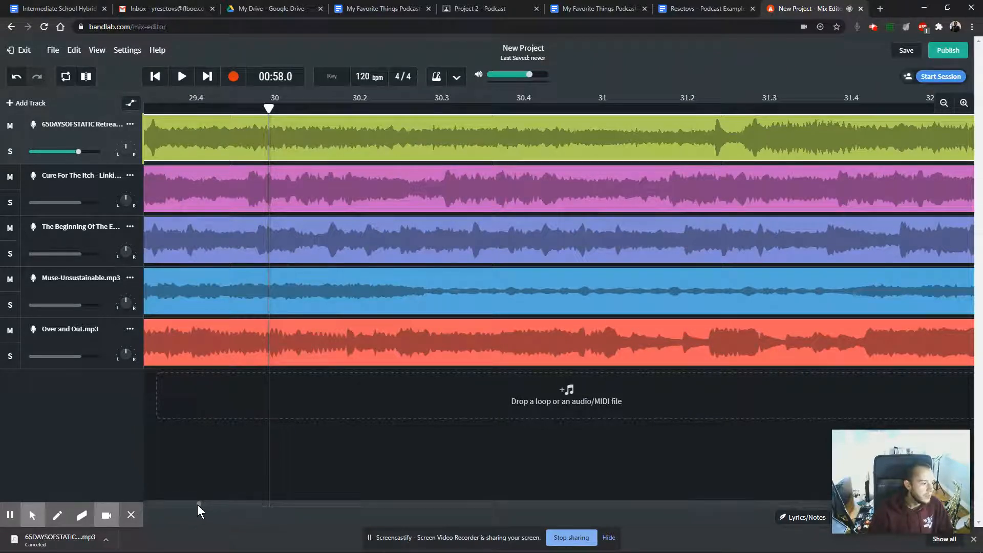
left_click_drag(197, 505, 88, 498)
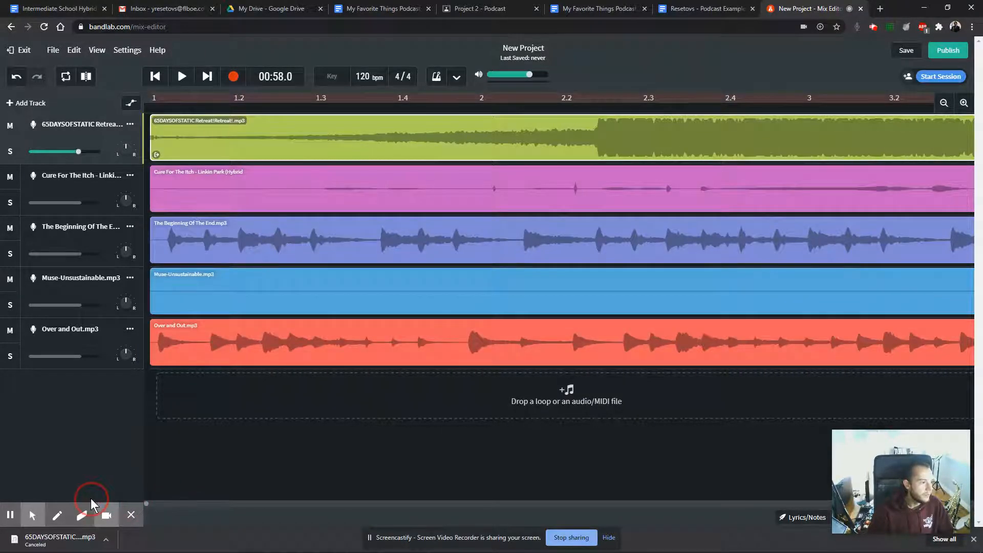
left_click(10, 151)
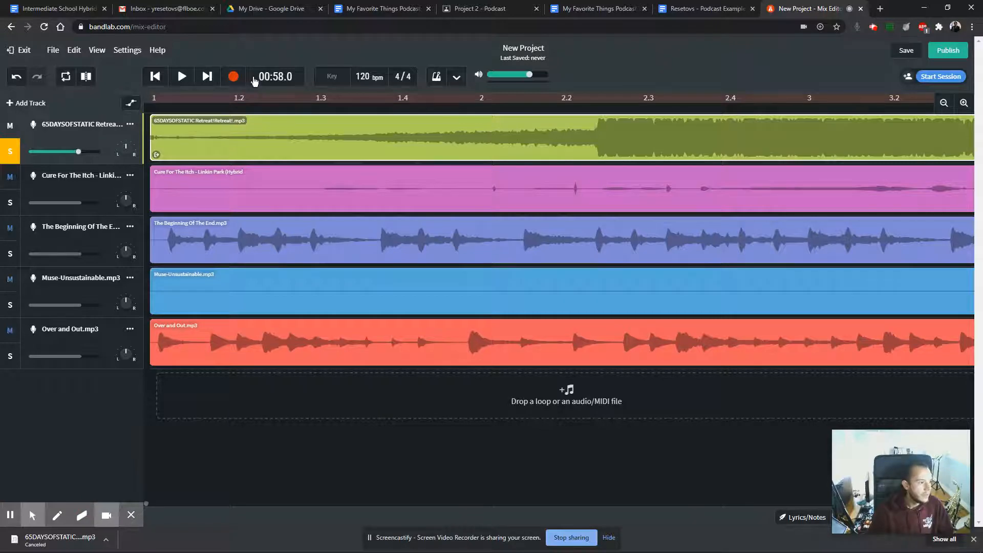
Step: Set the playhead to 00:18.6, just after bar 10.2
left_click_drag(144, 504, 162, 506)
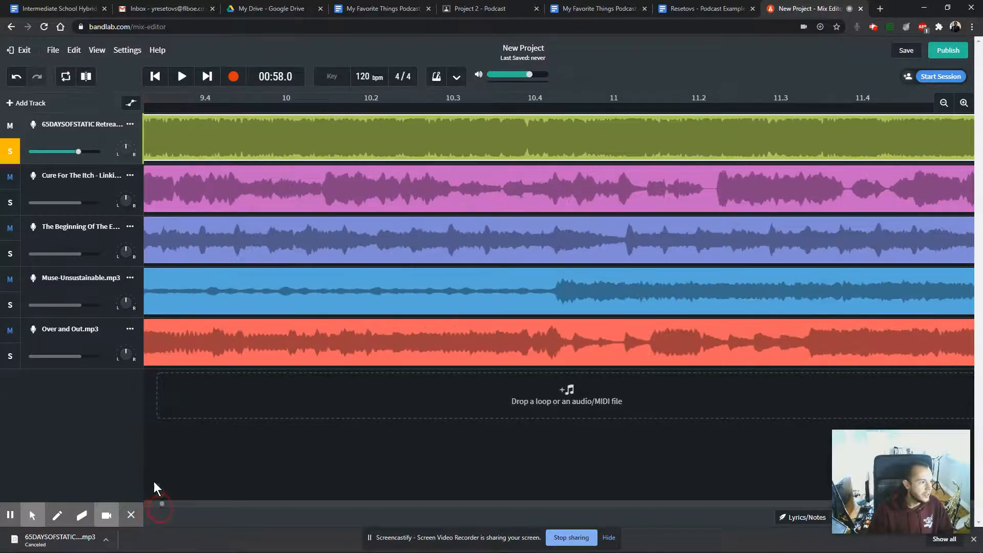
left_click(336, 106)
left_click(615, 109)
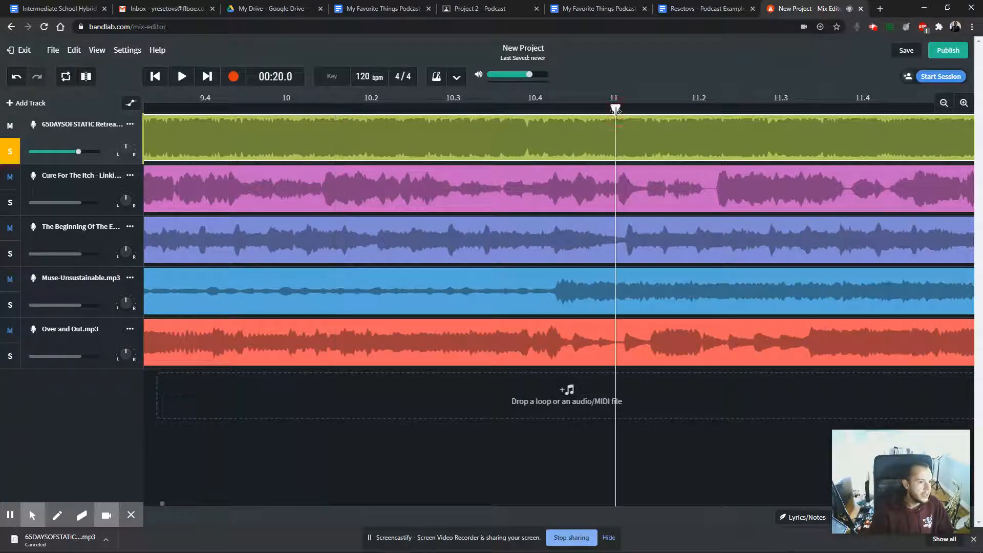
left_click(228, 109)
left_click(373, 109)
left_click(382, 109)
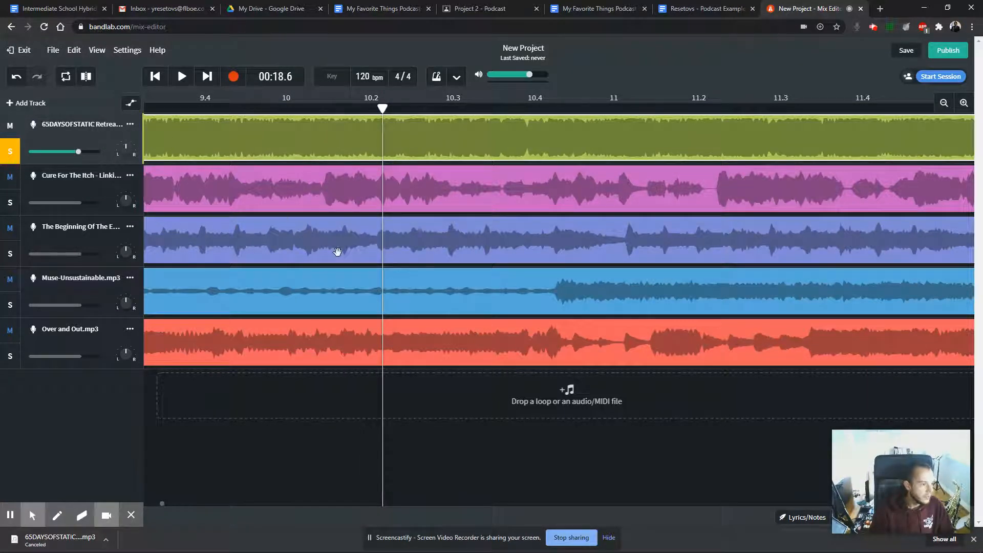
Step: Try splitting the The Beginning Of The End clip at the playhead and undo the split
left_click(324, 260)
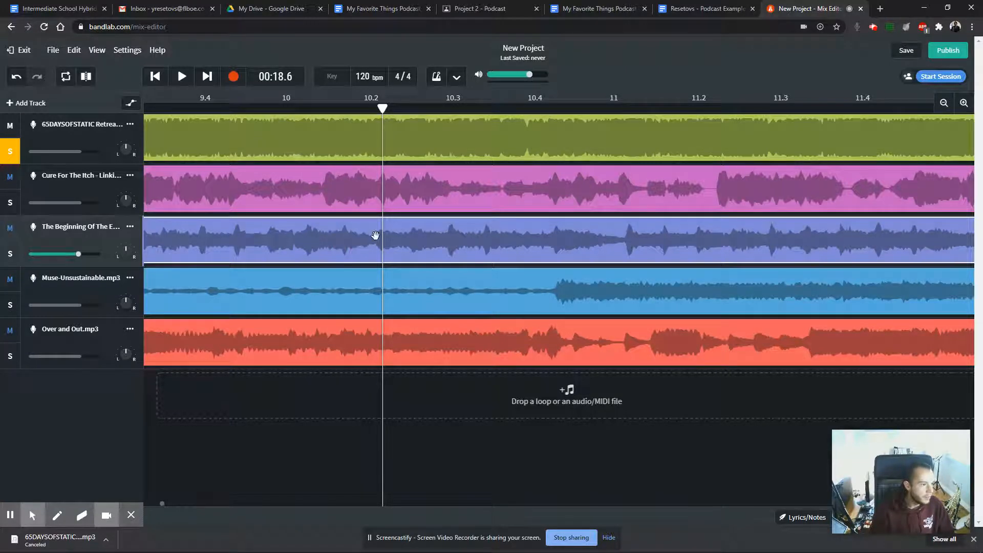
left_click(86, 77)
mouse_move(386, 238)
left_mouse_down()
mouse_move(450, 239)
mouse_move(385, 241)
left_mouse_up()
key("ctrl+z")
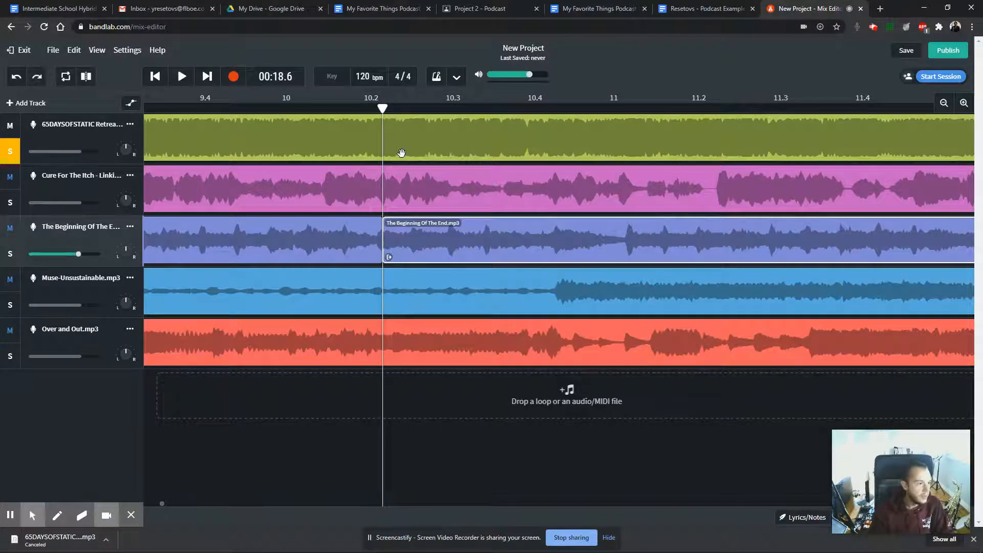
left_click(345, 150)
left_click(340, 231)
key("ctrl+z")
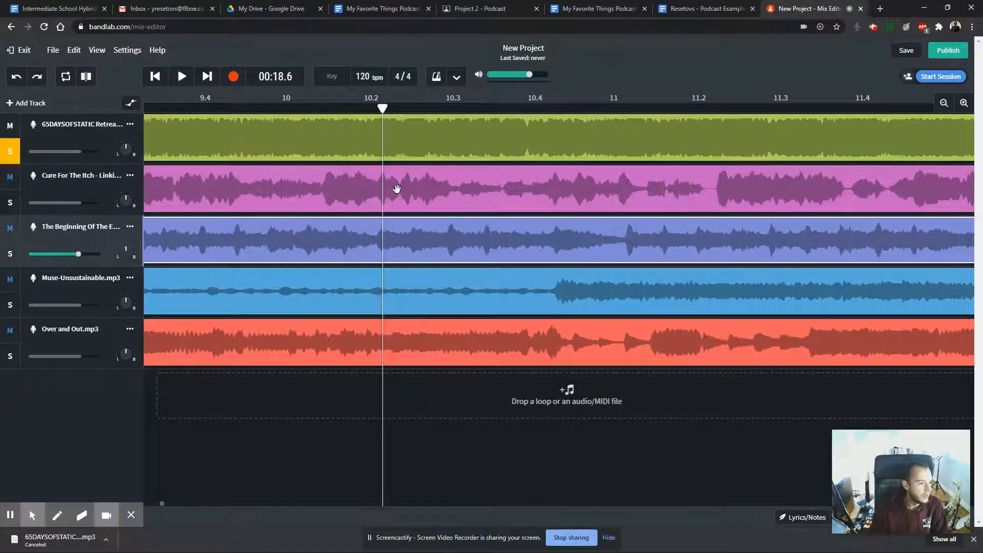
Step: Trim the end of the 65DAYSOFSTATIC Retreat!Retreat! clip to about 20 seconds and place the clip at the start of the timeline
left_click(403, 146)
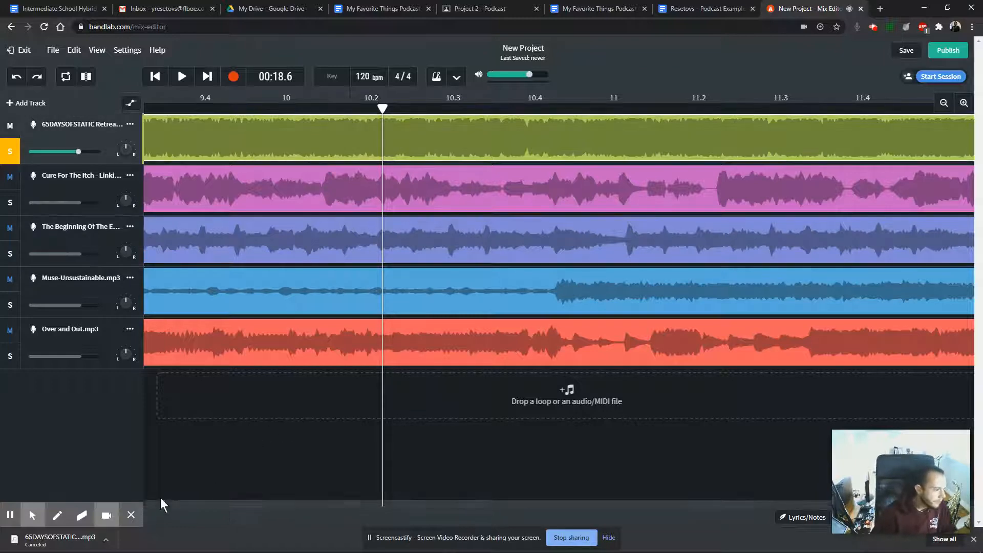
left_click(948, 104)
left_click(948, 106)
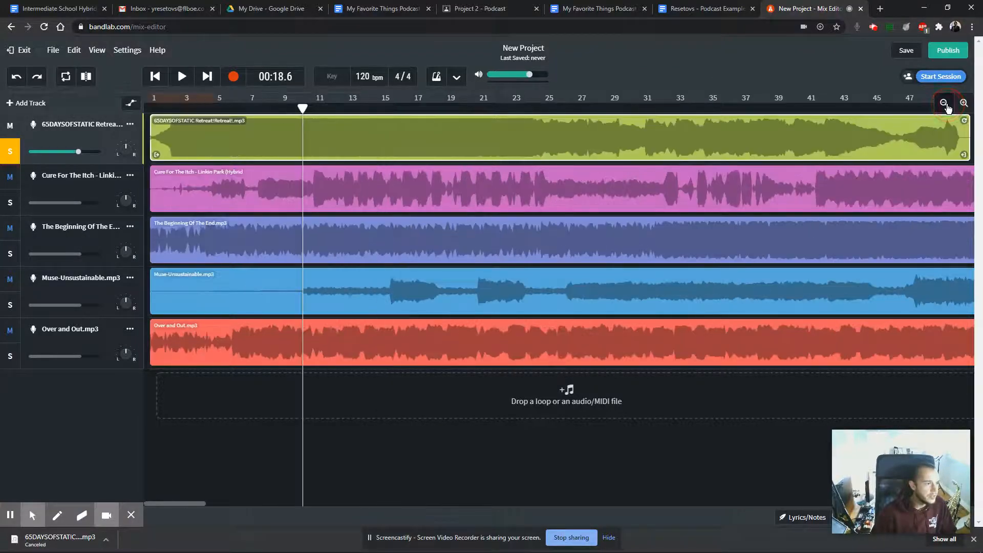
left_click(948, 106)
left_click_drag(230, 141, 272, 142)
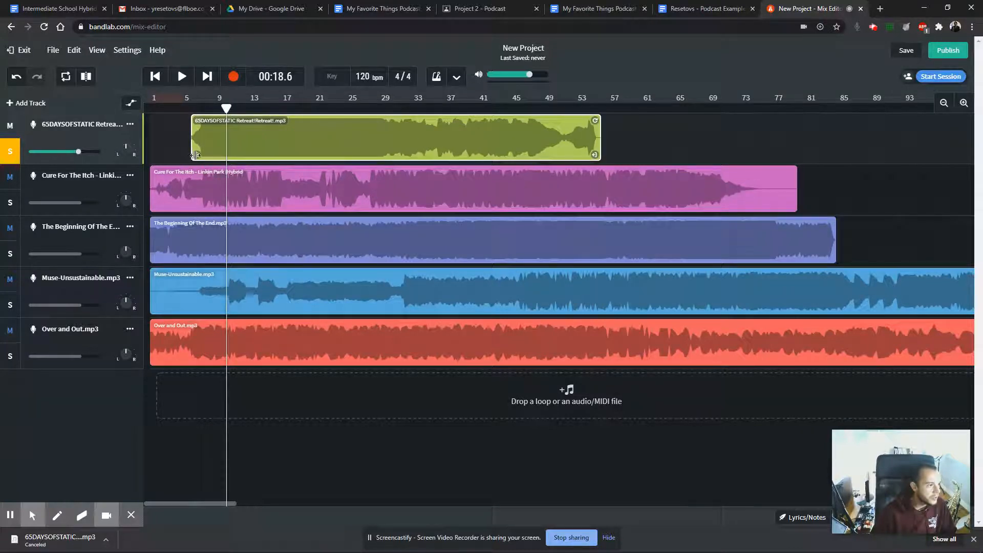
mouse_move(595, 155)
left_mouse_down()
mouse_move(876, 151)
mouse_move(594, 151)
left_mouse_up()
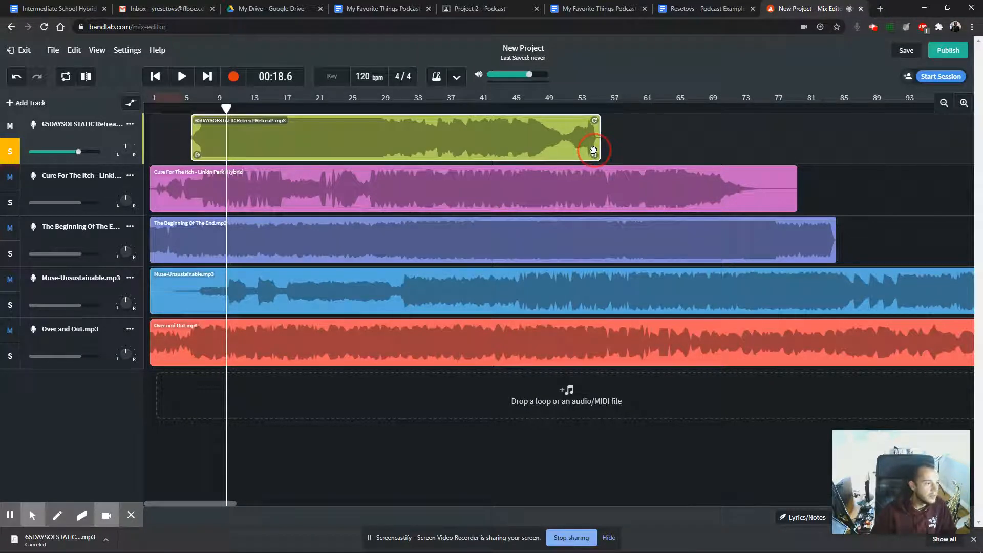
mouse_move(201, 153)
left_mouse_down()
mouse_move(400, 154)
mouse_move(118, 155)
mouse_move(193, 151)
left_mouse_up()
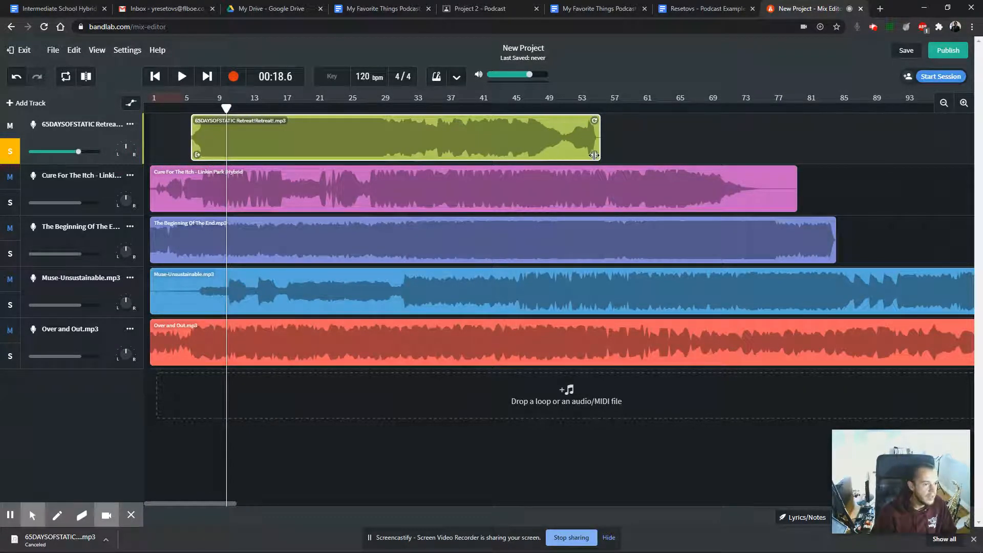
left_click_drag(594, 155, 180, 141)
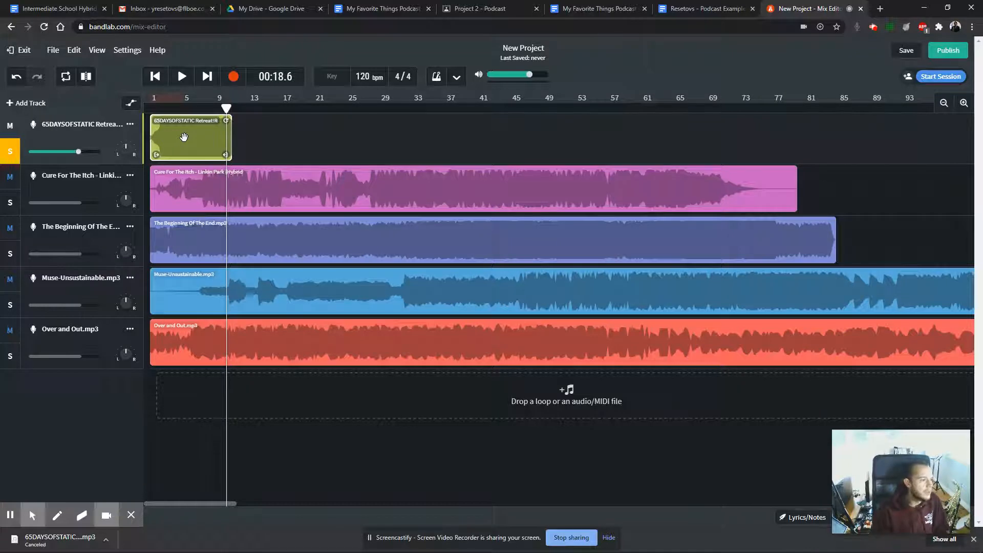
Step: Extend the 65DAYSOFSTATIC Retreat!Retreat! clip's end to about 00:35, checking with the playhead, and return the playhead to 00:00.0
mouse_move(226, 108)
left_mouse_down()
mouse_move(147, 109)
mouse_move(228, 108)
left_mouse_up()
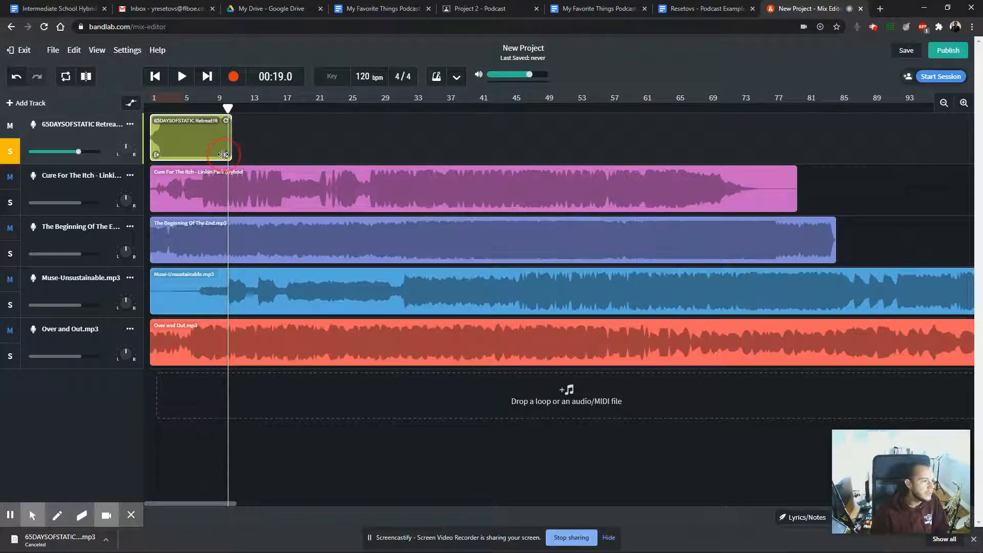
left_click_drag(223, 154, 268, 151)
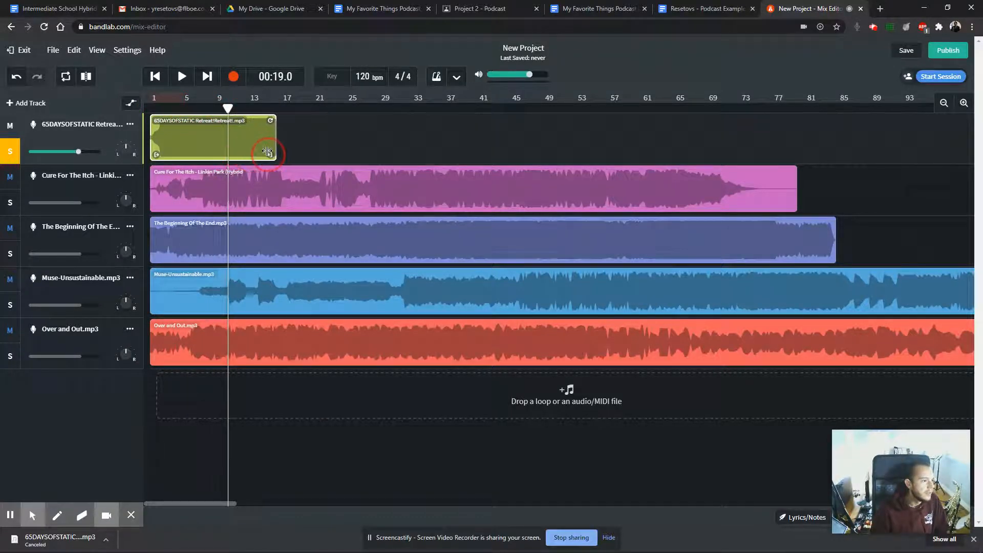
left_click_drag(228, 108, 270, 109)
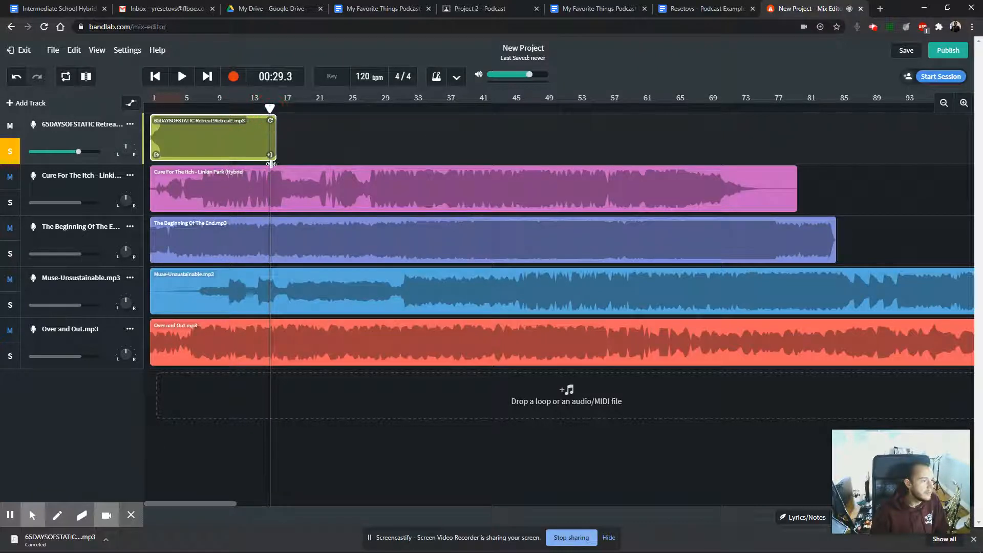
left_click_drag(271, 163, 291, 150)
mouse_move(298, 108)
left_mouse_down()
mouse_move(286, 108)
mouse_move(293, 109)
left_mouse_up()
left_click_drag(291, 154, 286, 154)
left_click_drag(294, 109, 99, 118)
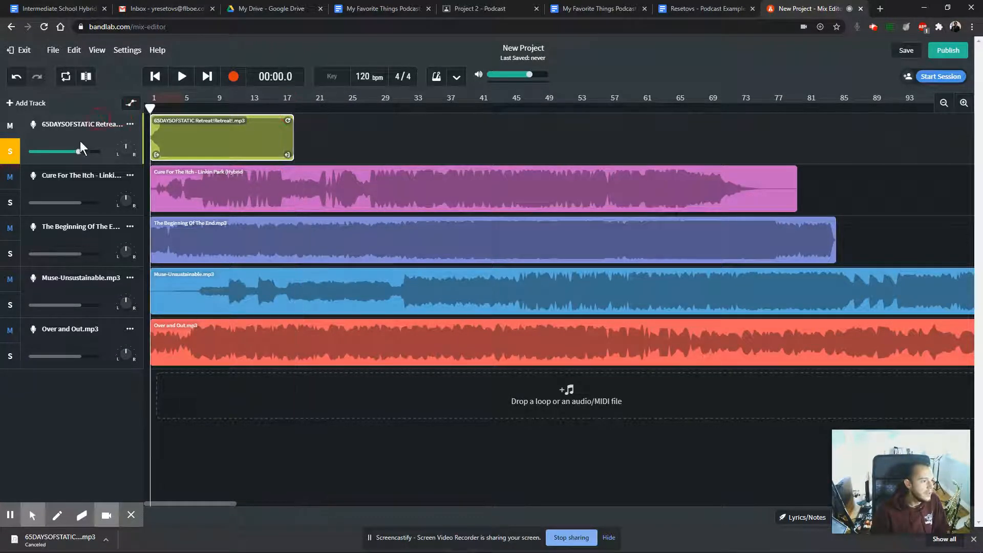
Step: Toggle mute and solo on the 65DAYSOFSTATIC Retreat!Retreat! track and restore its soloed state
left_click(10, 127)
left_click(11, 153)
left_click(11, 129)
left_click(11, 151)
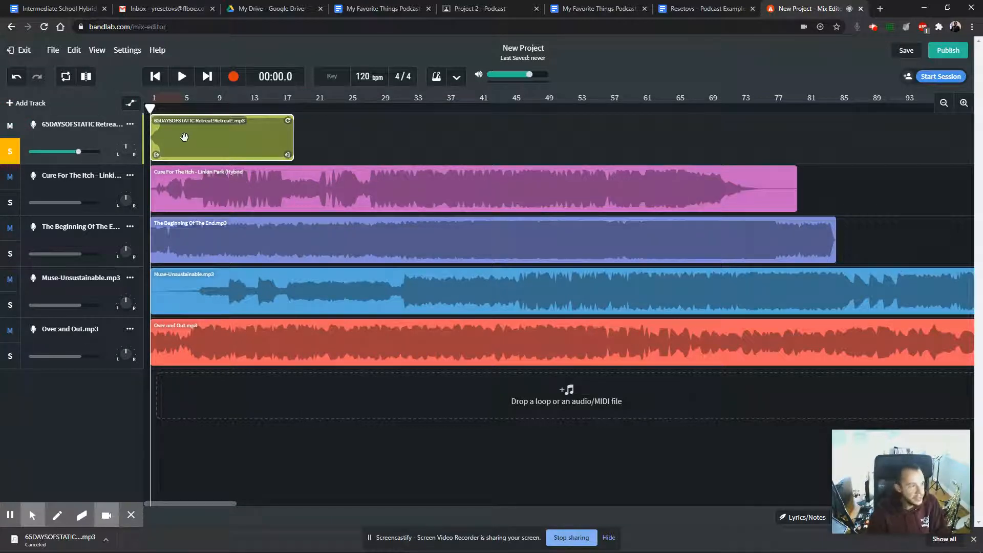
Step: Play the beginning and the ending of the trimmed 65DAYSOFSTATIC Retreat!Retreat! clip, and return the playhead to 00:00.0
key("space")
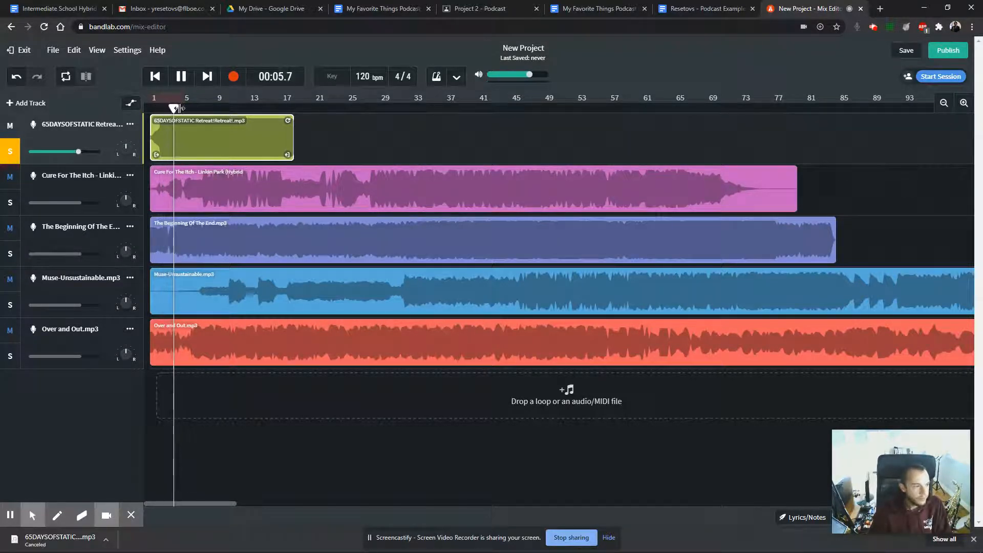
left_click_drag(176, 108, 265, 108)
key("space")
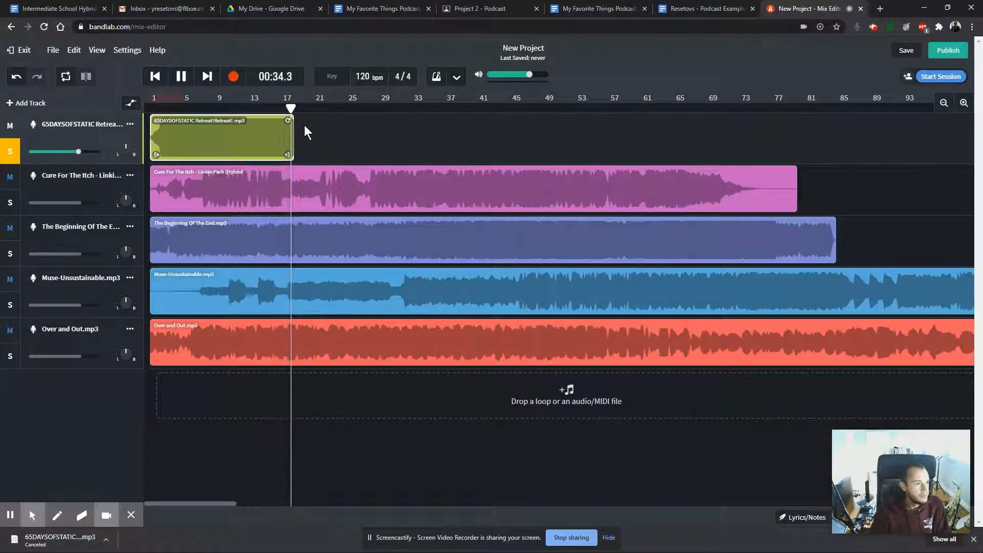
key("space")
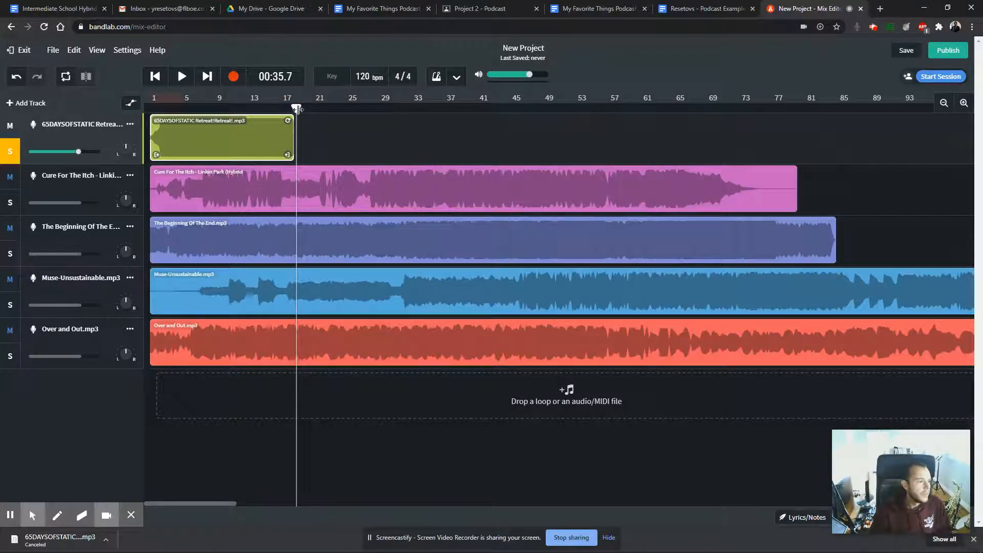
left_click_drag(297, 108, 102, 108)
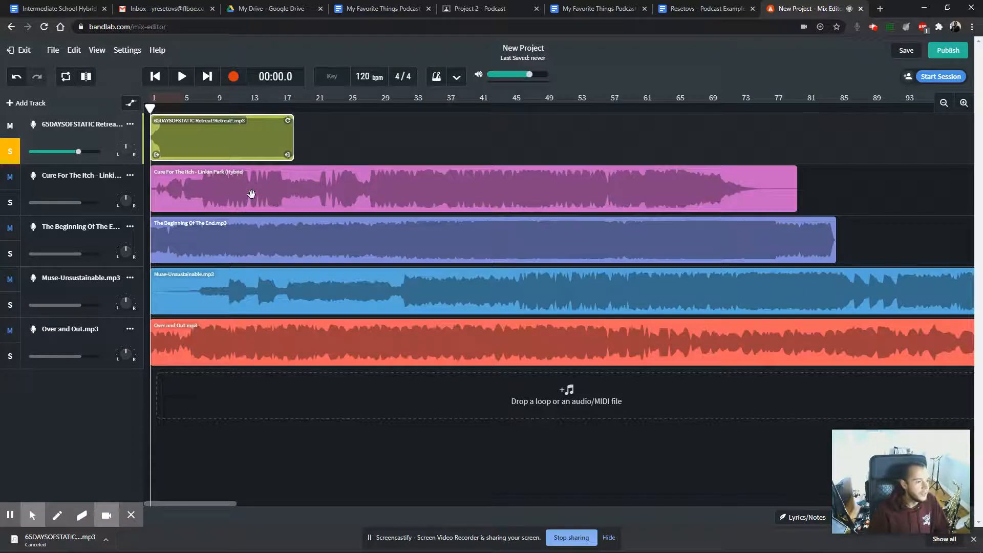
Step: Trim the beginning of the Cure For The Itch clip and position it from about bar 19 to bar 42
left_click_drag(228, 205, 292, 206)
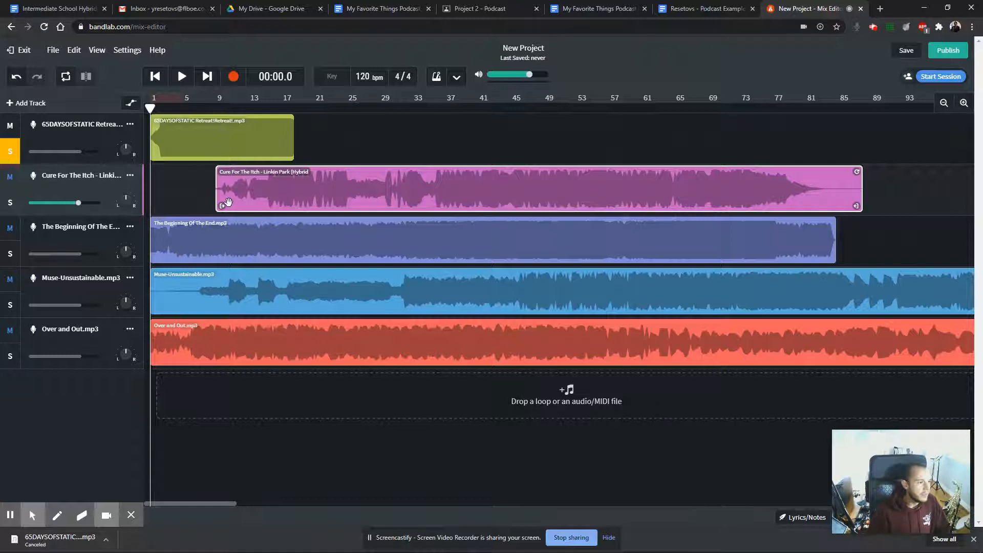
left_click(210, 139)
left_click_drag(152, 108, 90, 111)
left_click(384, 197)
left_click_drag(221, 207, 71, 200)
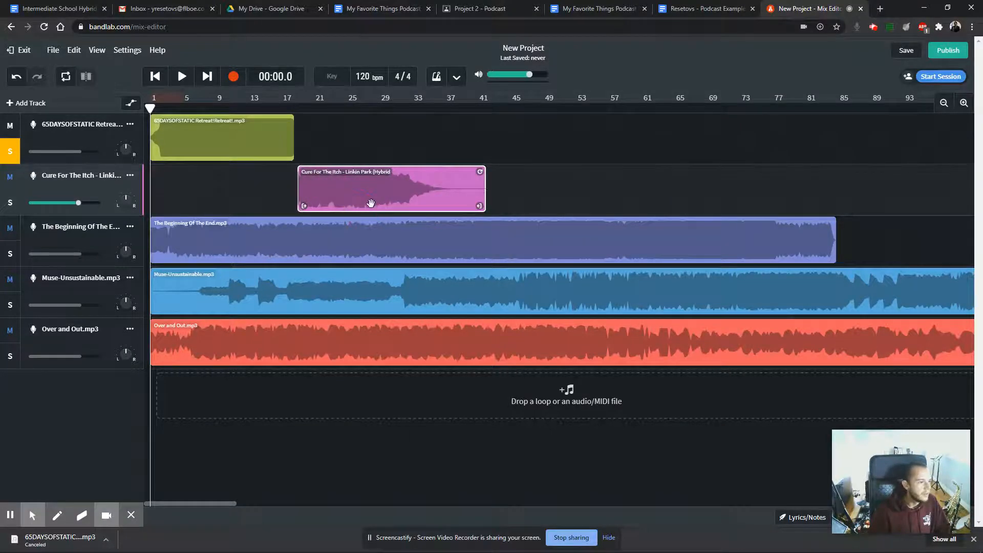
Step: Move the Cure For The Itch clip onto the 65DAYSOFSTATIC track at about bar 32 and delete the emptied Cure For The Itch track
left_click_drag(380, 200, 486, 149)
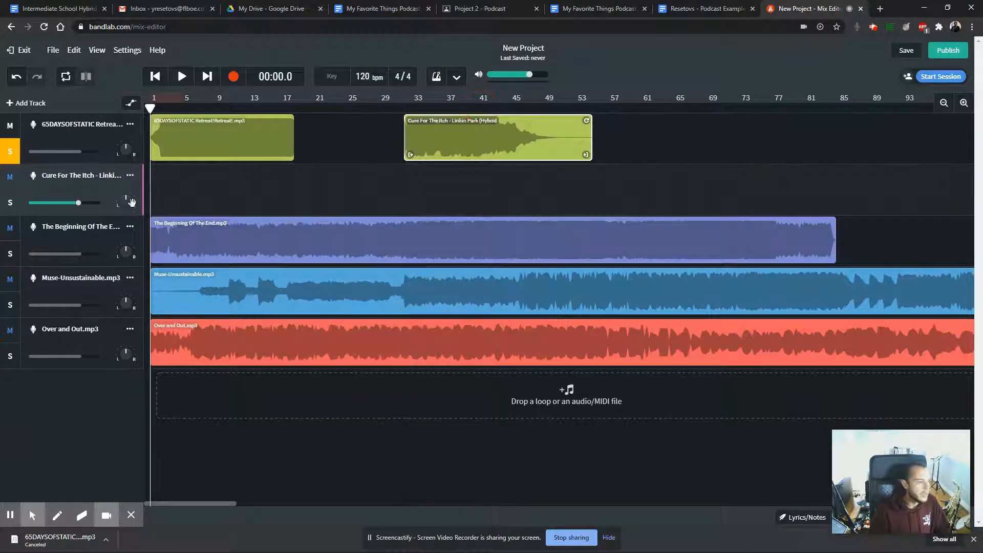
left_click(131, 176)
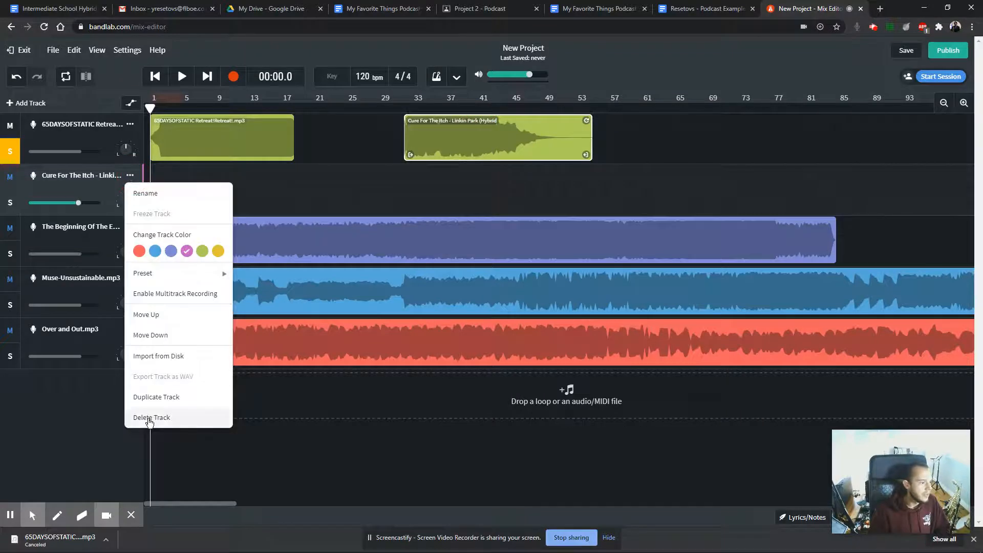
left_click(148, 416)
left_click(430, 144)
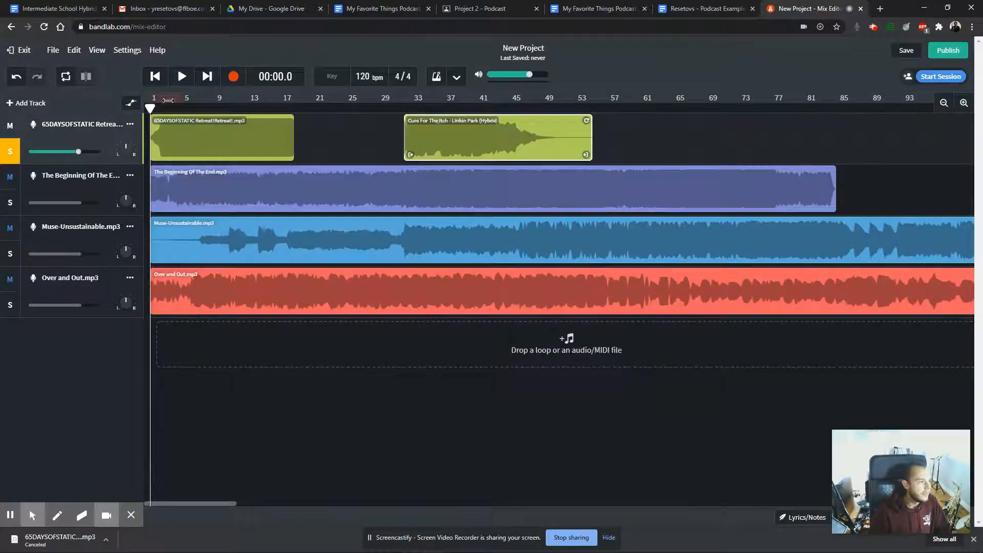
Step: Align the start of the Cure For The Itch clip with the playhead at 01:00.0 and play it
left_click_drag(202, 103, 395, 96)
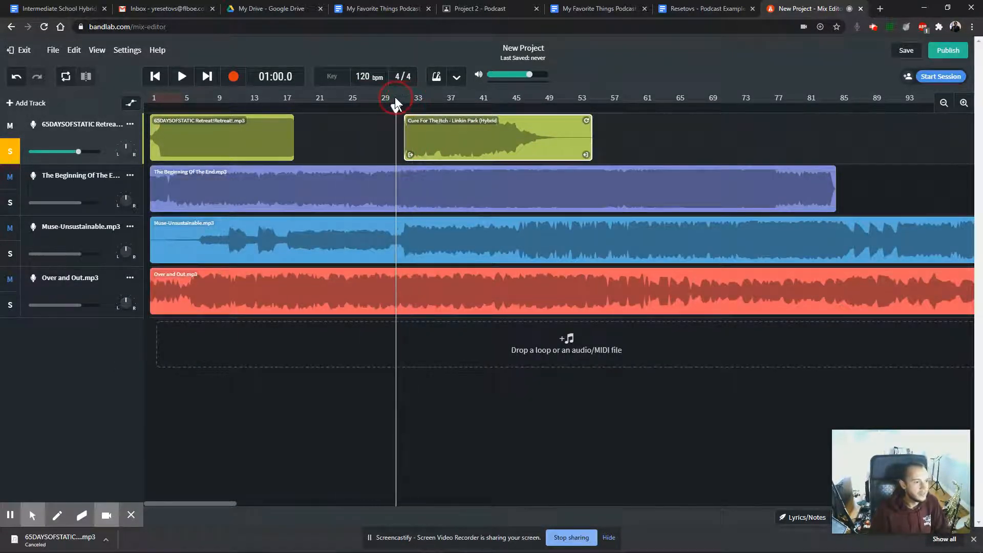
left_click(450, 147)
left_click_drag(450, 147, 444, 145)
key("space")
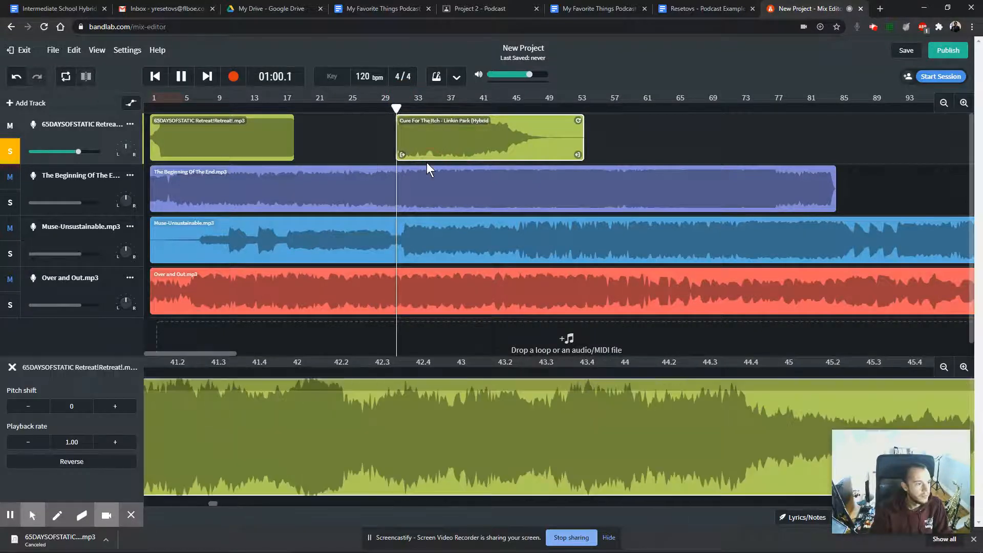
key("space")
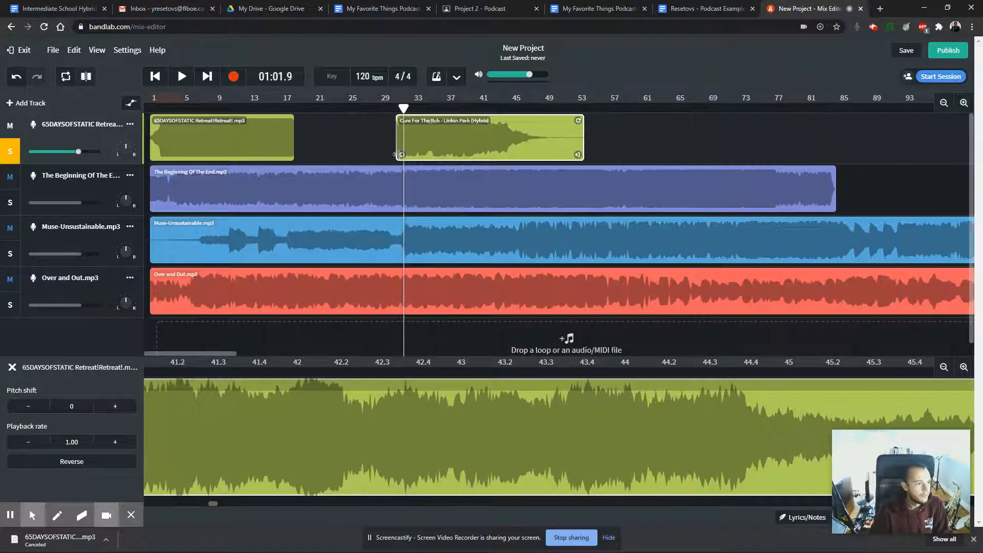
key("space")
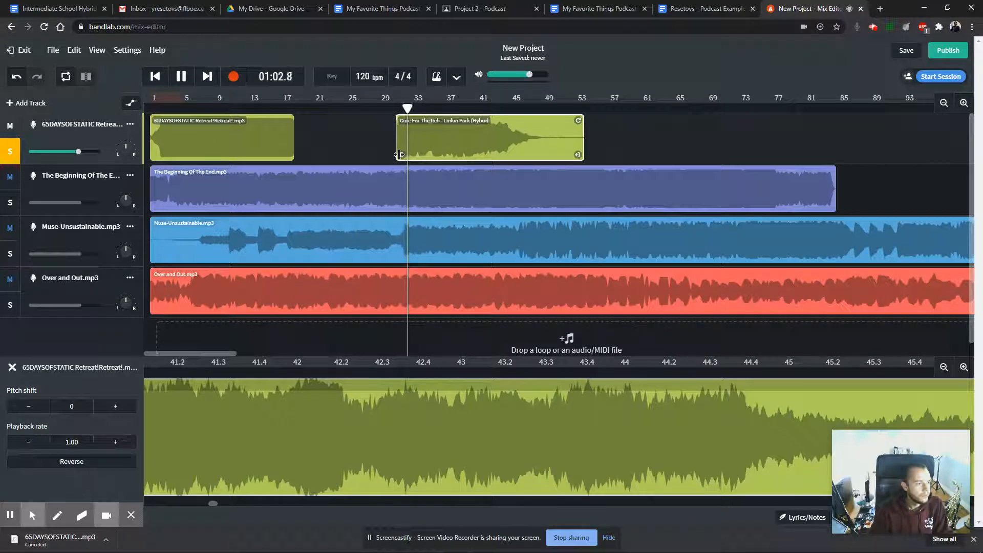
Step: Trim the end of the Cure For The Itch clip, extend its beginning and move it to start at about bar 33
left_click(578, 156)
left_click_drag(569, 156, 490, 157)
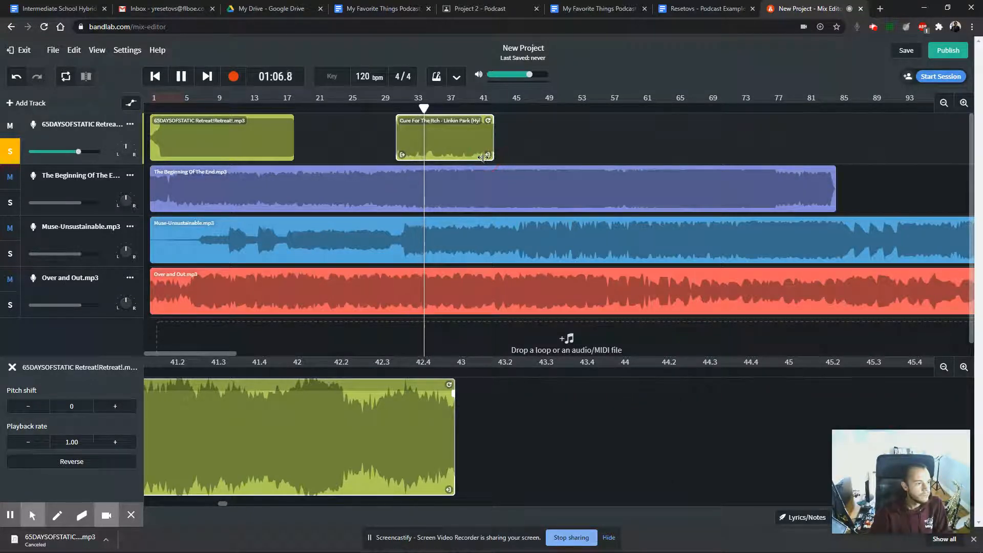
left_click_drag(401, 157, 359, 156)
left_click_drag(397, 151, 455, 150)
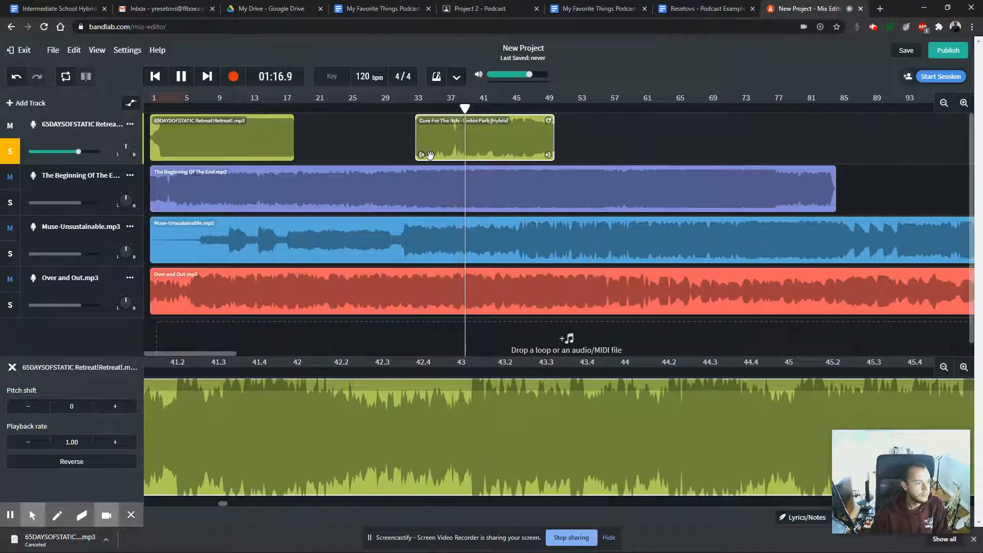
Step: Extend the Cure For The Itch clip's beginning further and move the clip to start at the playhead at 01:06.0
left_click(469, 108)
left_click_drag(468, 109, 522, 109)
mouse_move(422, 155)
left_mouse_down()
mouse_move(303, 155)
mouse_move(547, 146)
mouse_move(421, 156)
left_mouse_up()
left_click(525, 154)
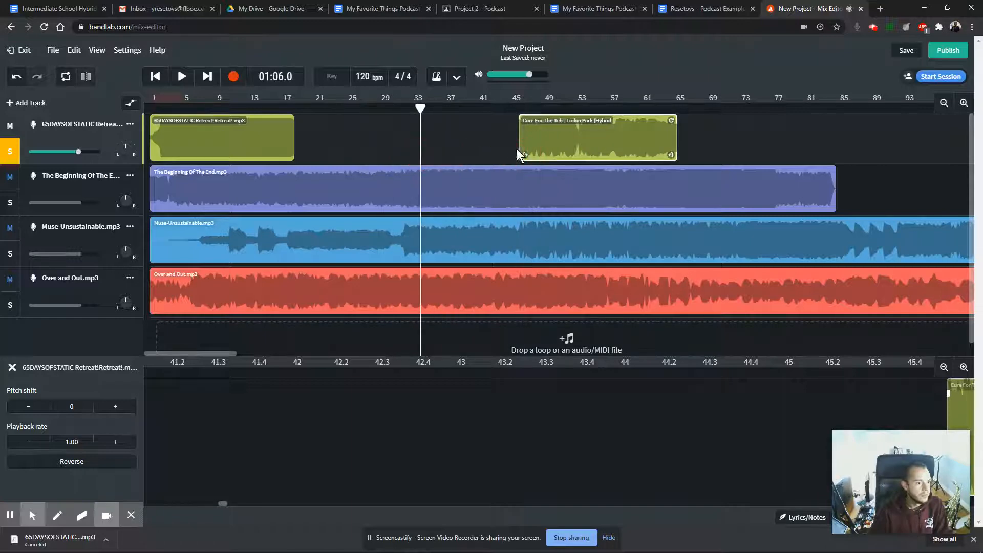
left_click_drag(523, 154, 338, 149)
left_click_drag(467, 141, 554, 144)
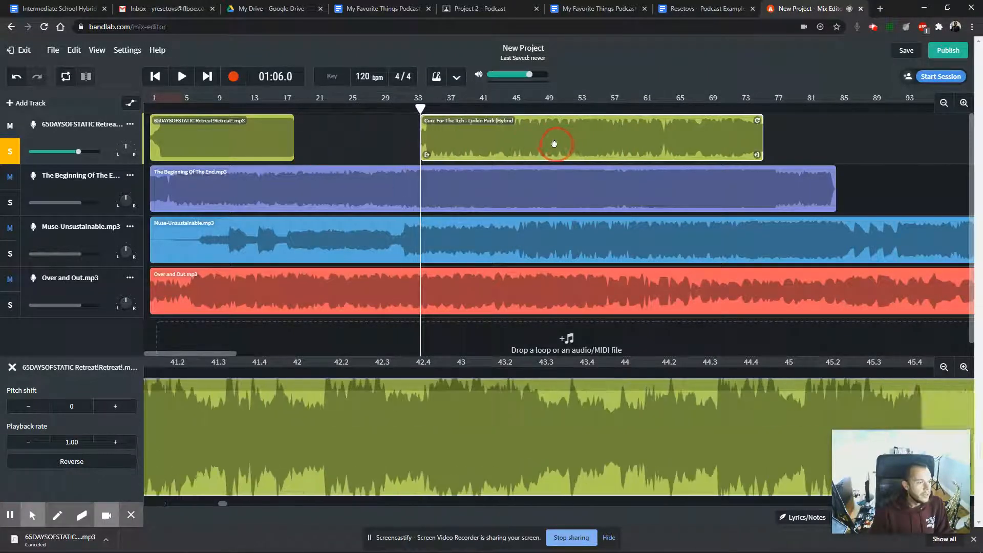
Step: Listen to the Cure For The Itch clip from 01:06.0 and from 01:36.0, and trim its end to about 02:06
key("space")
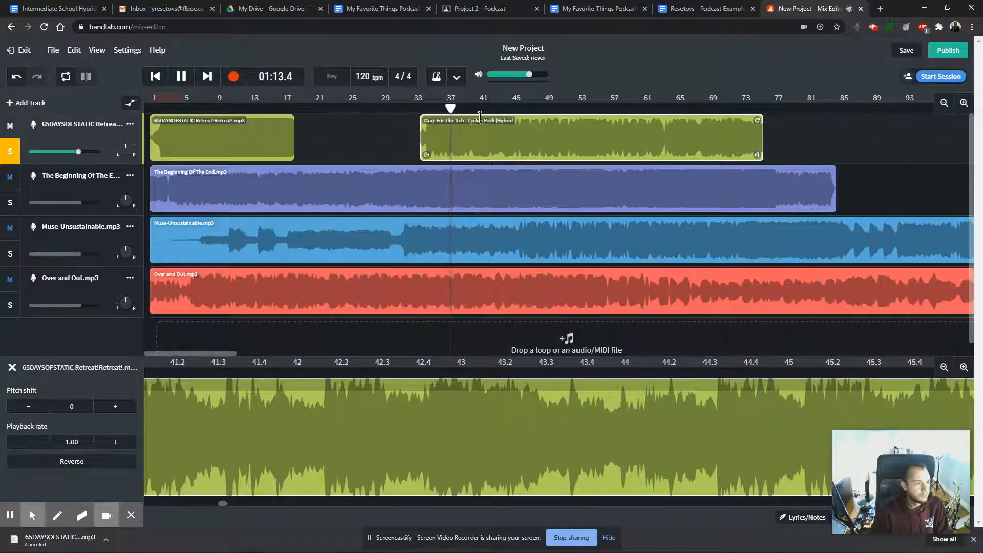
left_click_drag(452, 109, 544, 109)
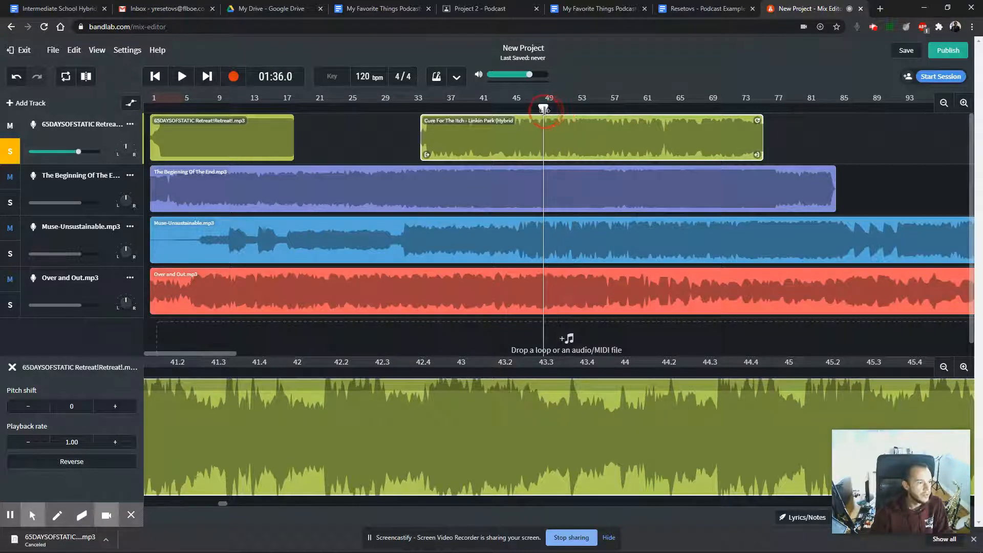
key("space")
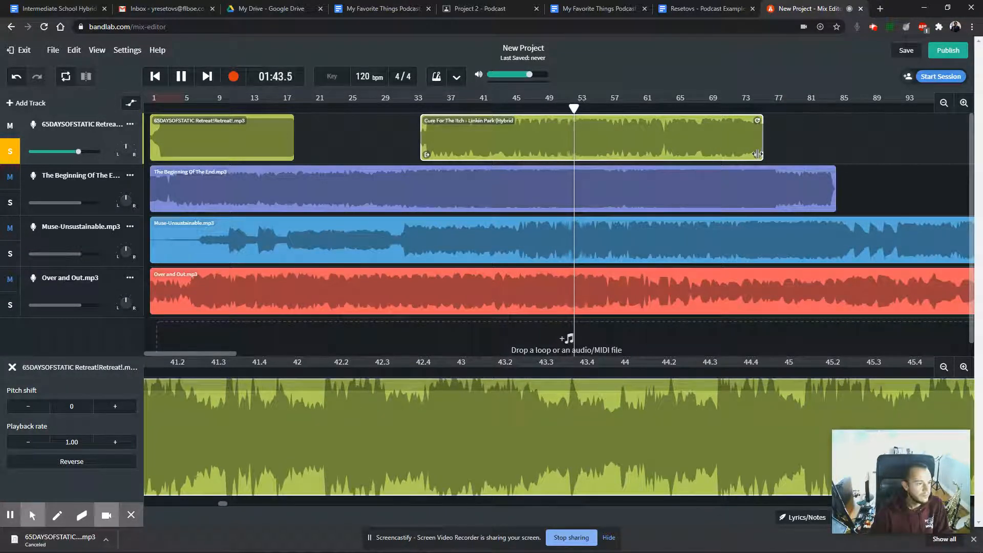
left_click_drag(757, 154, 663, 148)
key("space")
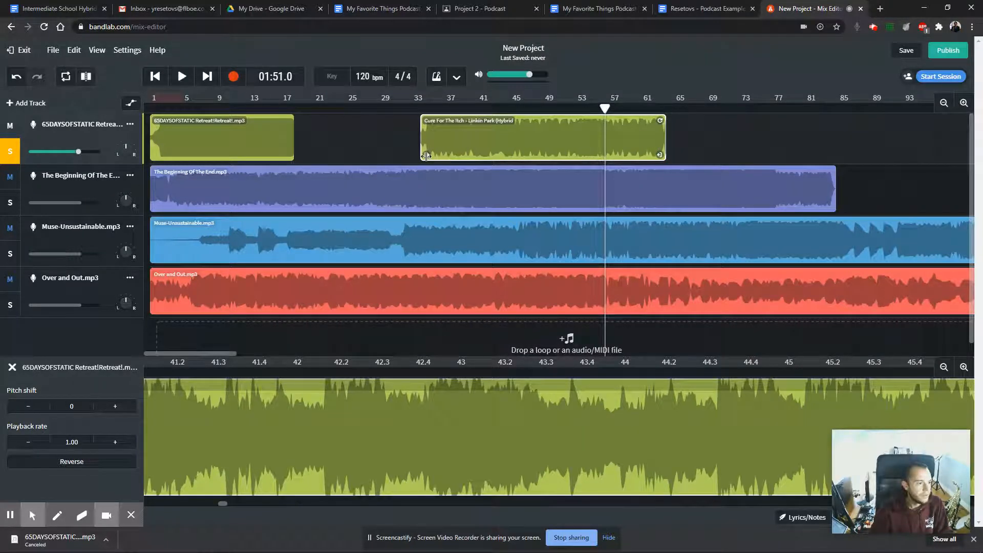
Step: Trim the Cure For The Itch clip's start to about bar 47, using the playhead at 02:06.0 and 01:38.0 to gauge its length
left_click_drag(425, 153, 556, 152)
left_click(666, 107)
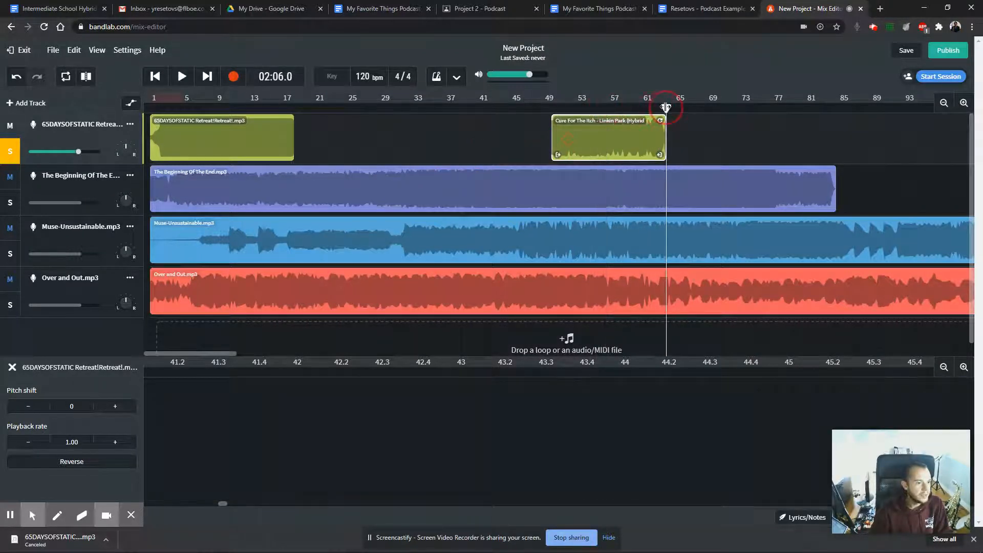
left_click_drag(665, 107, 552, 107)
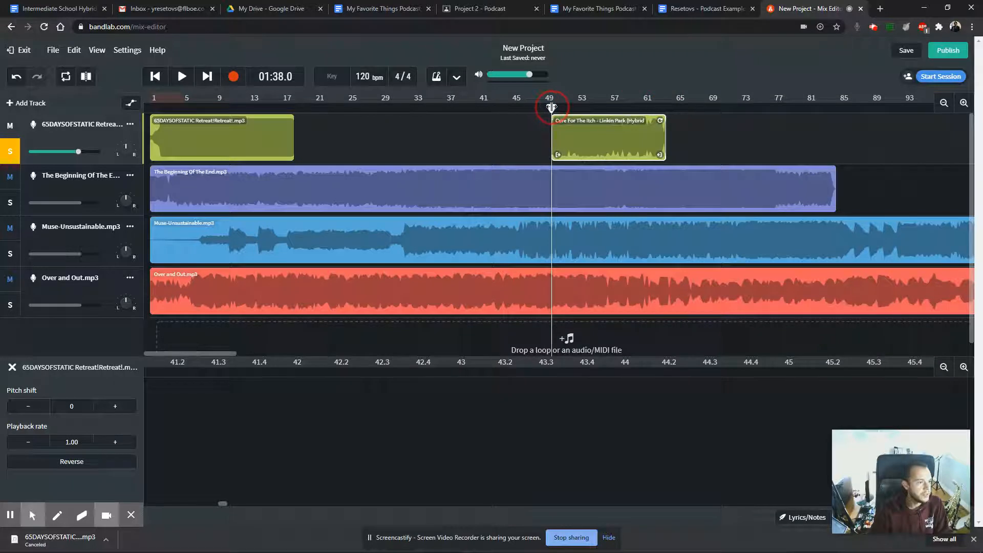
left_click_drag(558, 153, 533, 153)
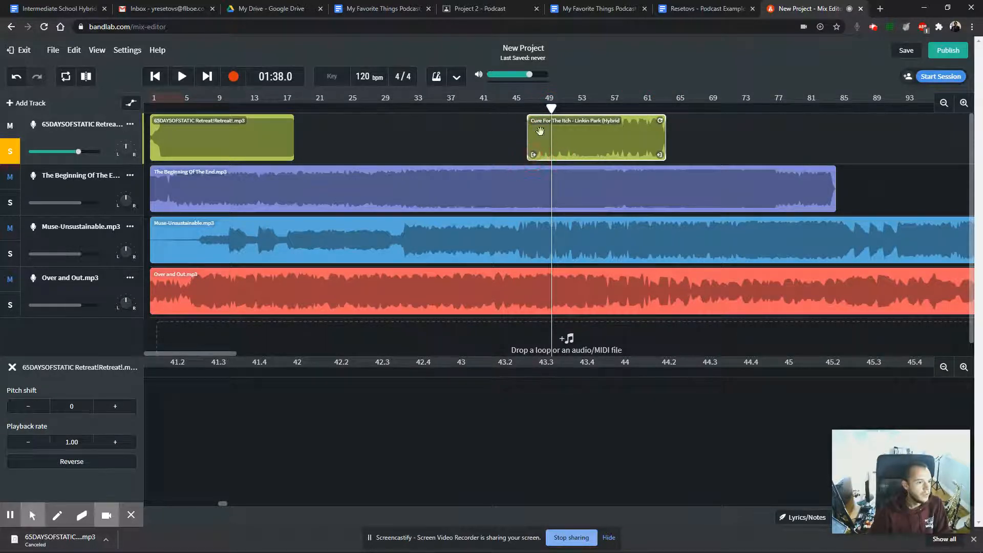
Step: Move the trimmed Cure For The Itch clip earlier on the first track so that it starts at about bar 37
left_click(527, 108)
key("space")
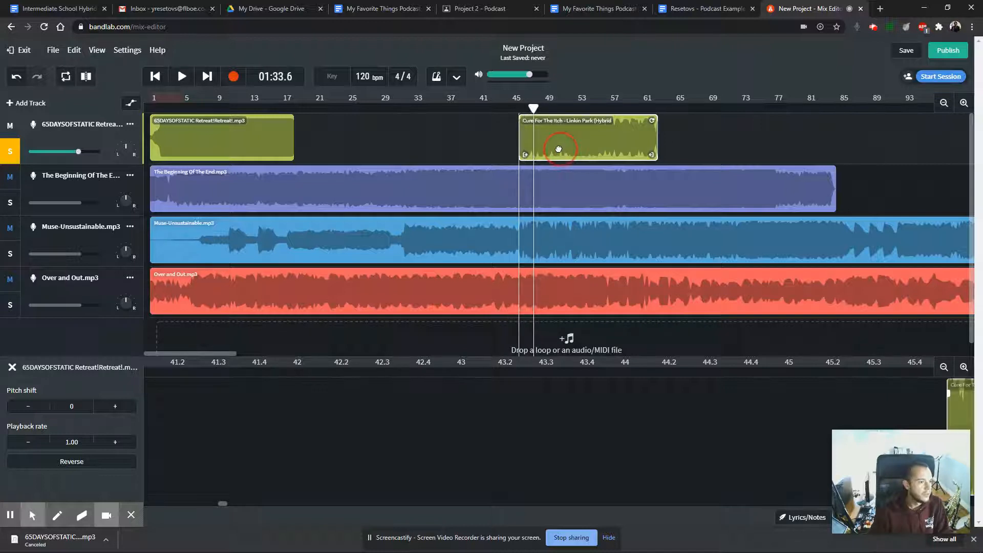
left_click_drag(566, 149, 489, 148)
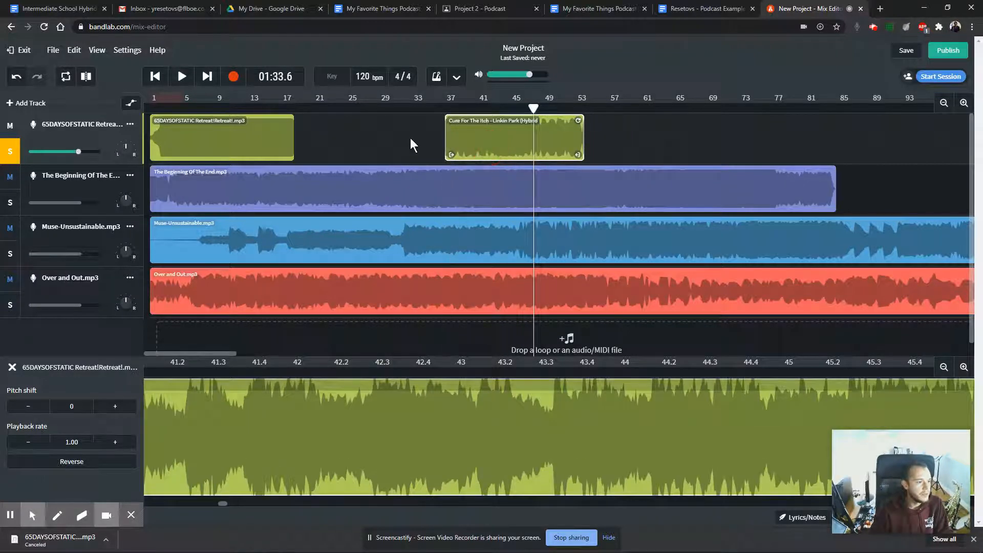
left_click(325, 134)
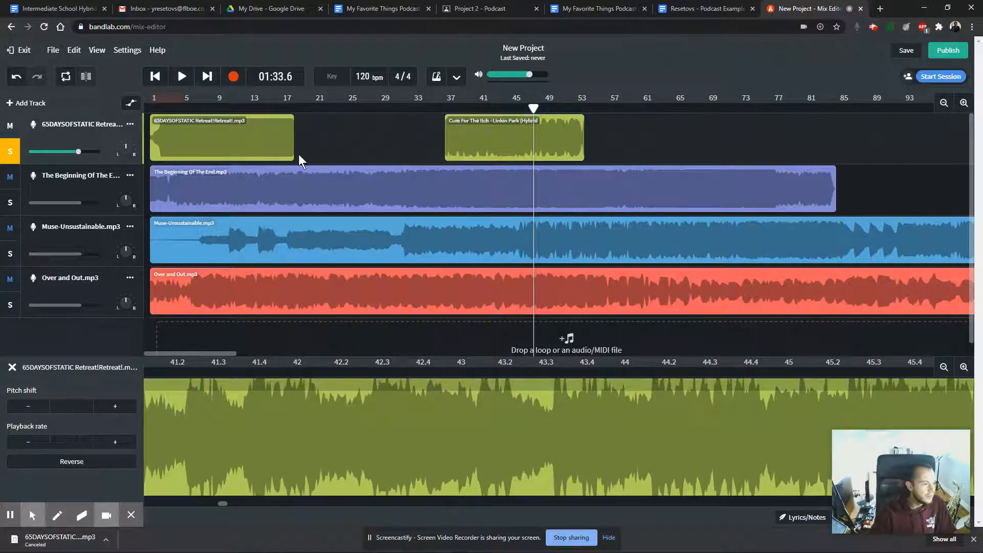
left_click_drag(298, 155, 398, 134)
left_click(475, 136)
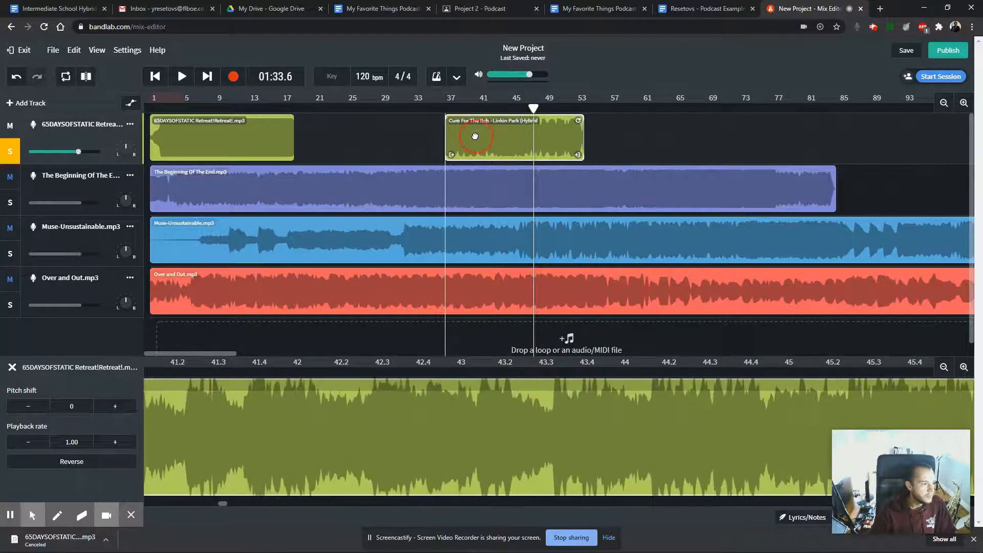
Step: Move The Beginning Of The End clip onto the first track at about bar 67 and delete its emptied track
left_click_drag(203, 190, 744, 138)
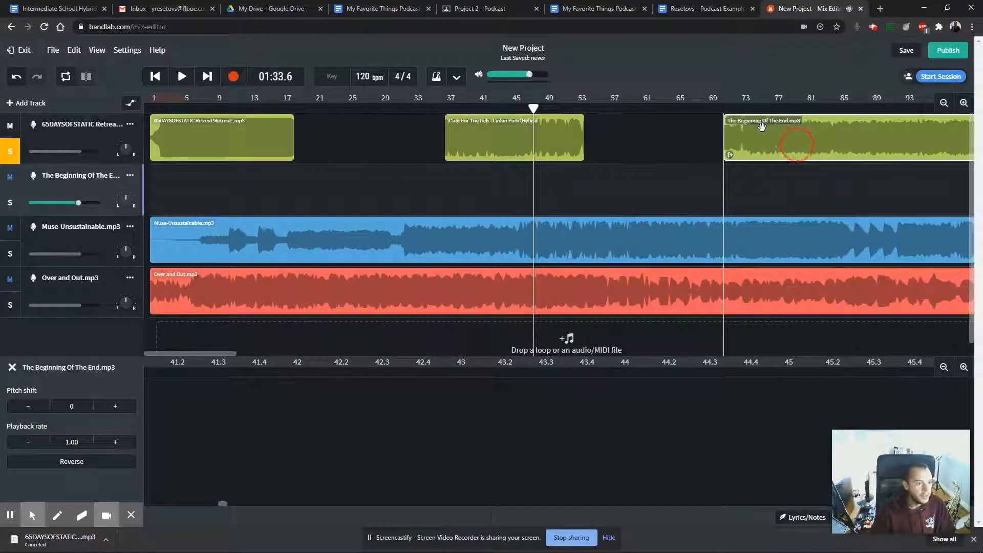
left_click(130, 175)
left_click(148, 418)
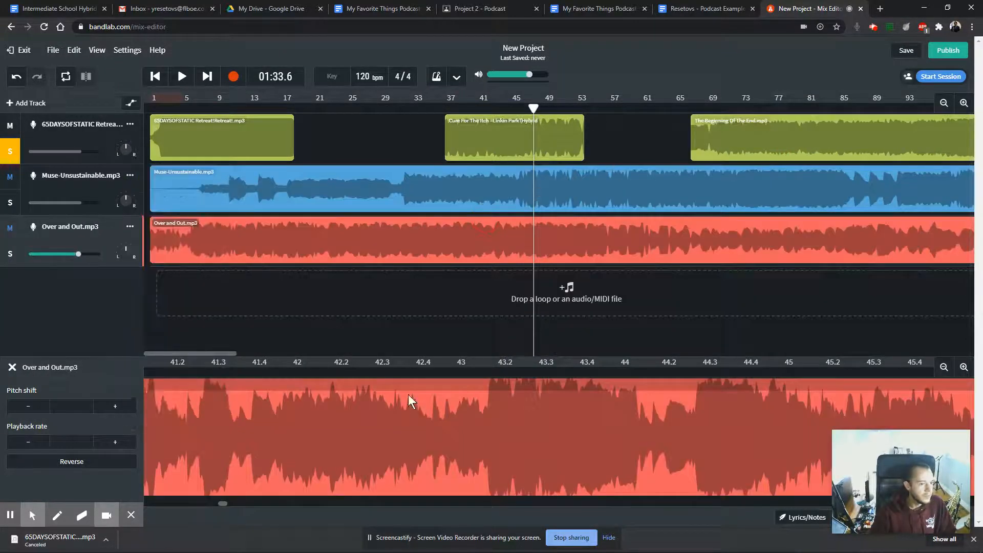
Step: Select The Beginning Of The End clip on the first track and close the clip editor
left_click_drag(222, 505, 268, 503)
left_click(752, 149)
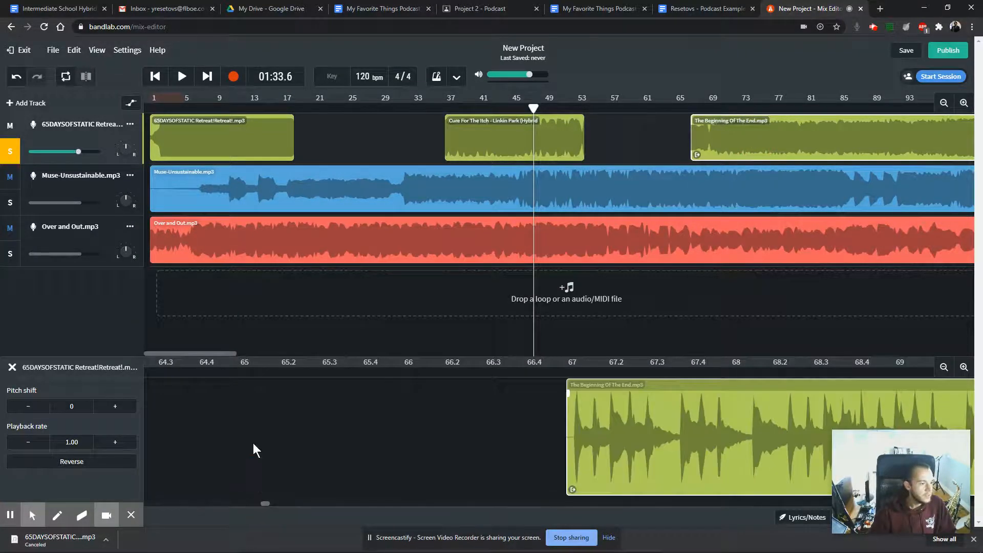
left_click(12, 368)
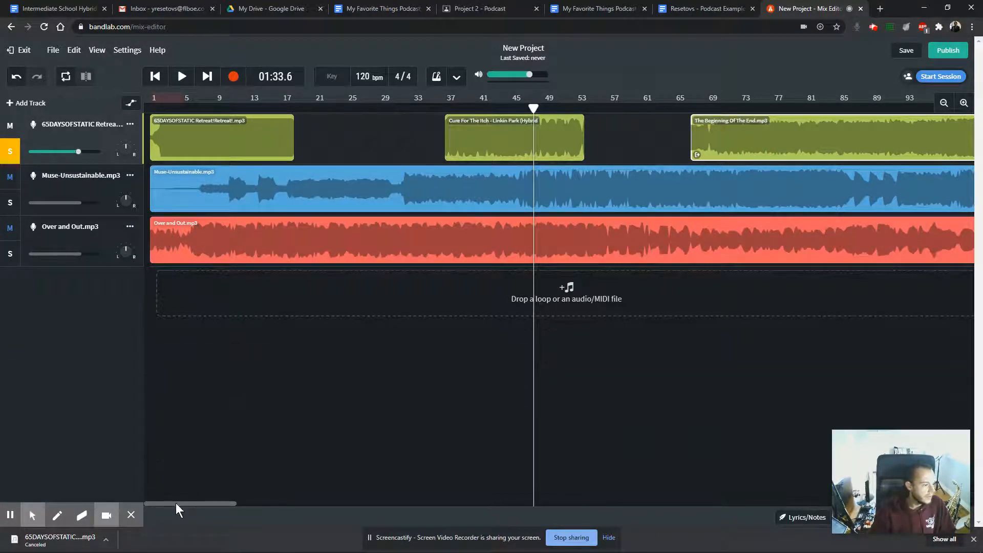
Step: Listen to the later part of The Beginning Of The End clip for a cut point and stop the playhead at 04:17.2
left_click_drag(176, 505, 294, 514)
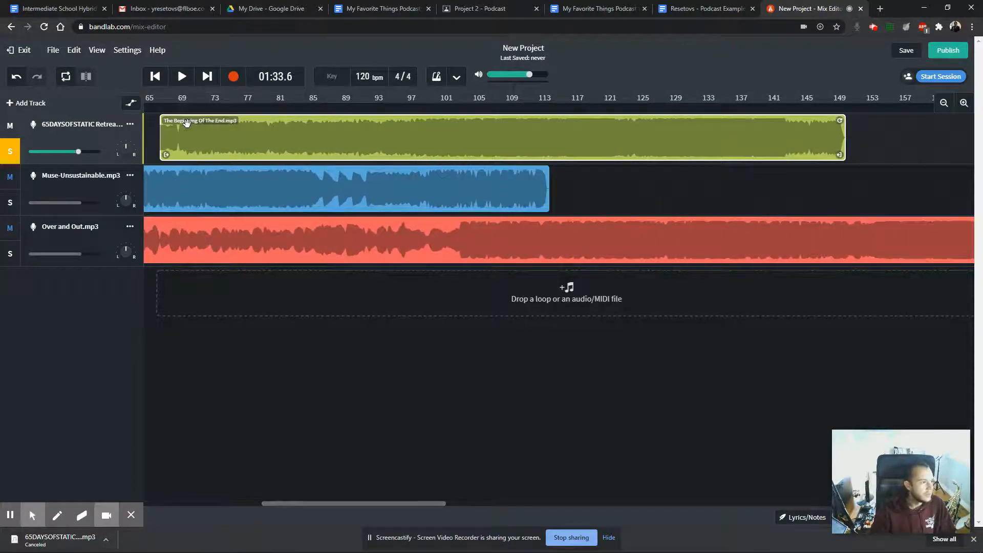
left_click(638, 106)
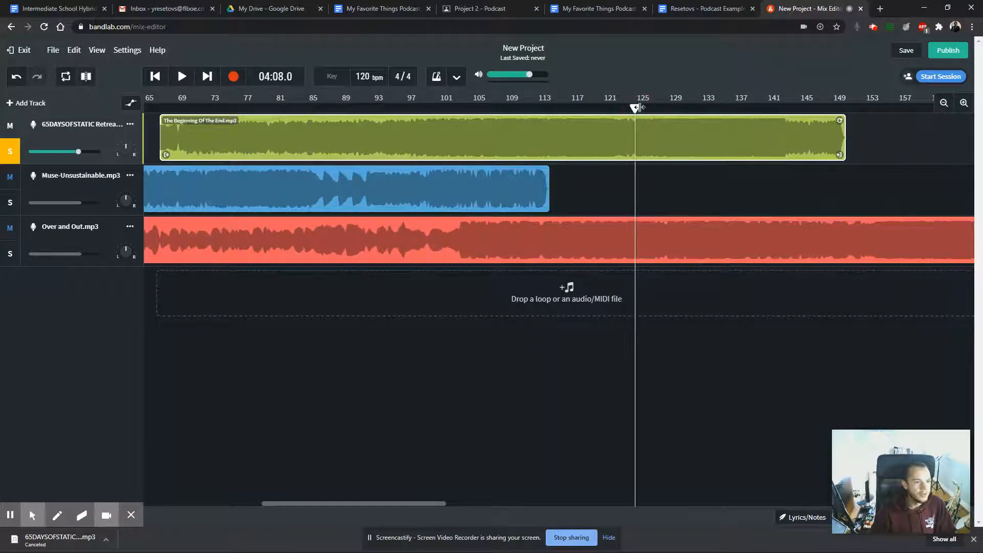
left_click_drag(653, 109, 714, 110)
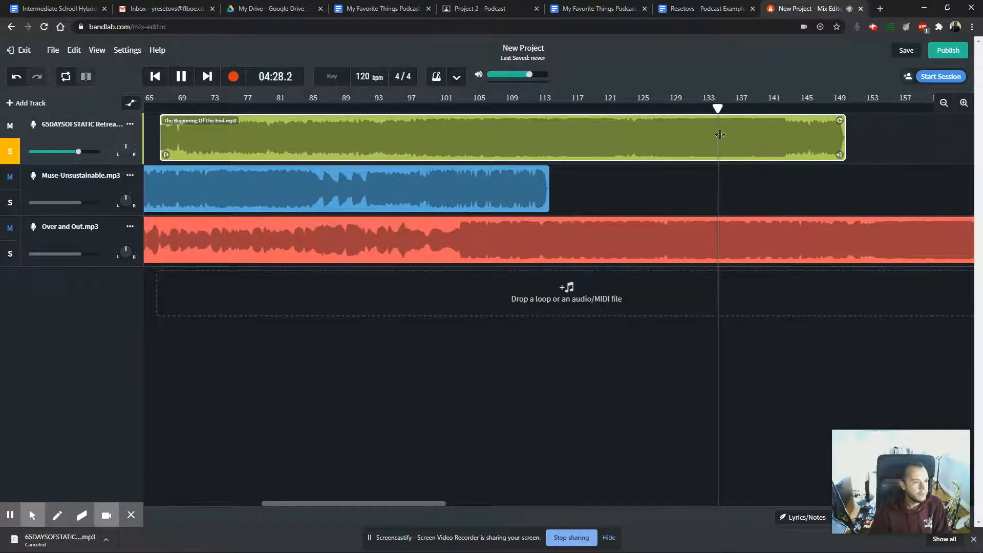
left_click_drag(713, 109, 668, 110)
key("space")
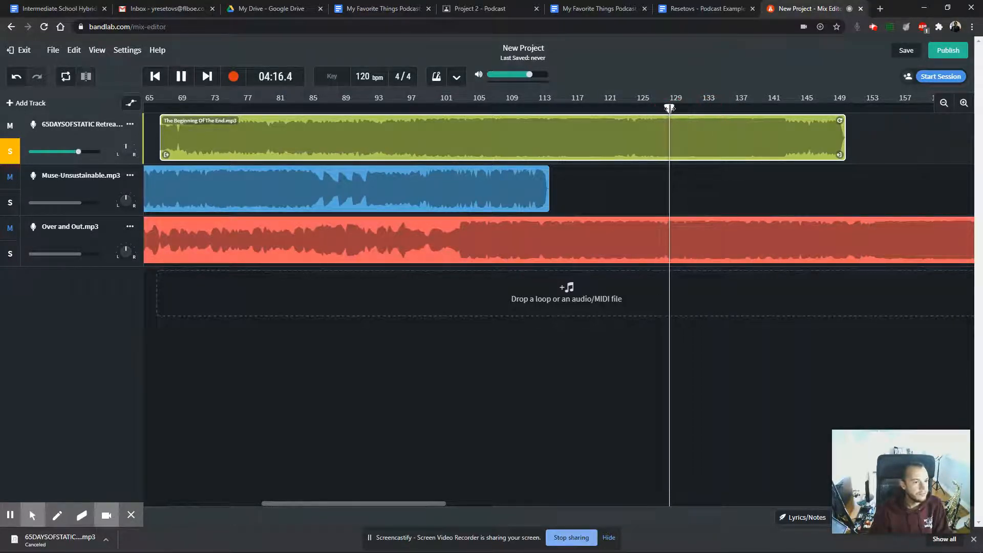
key("space")
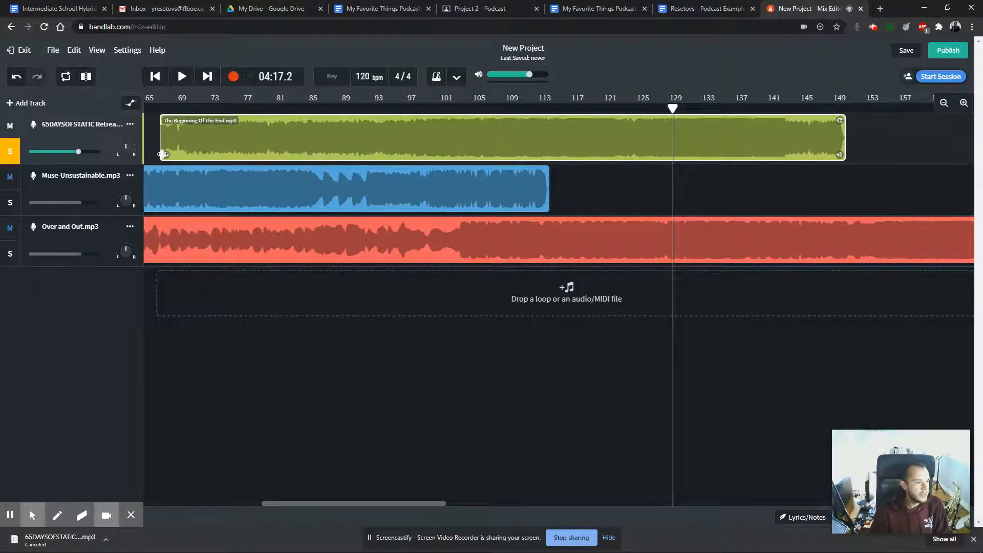
Step: Split The Beginning Of The End clip at 04:17.2 and delete the part before the split
left_click_drag(163, 153, 262, 149)
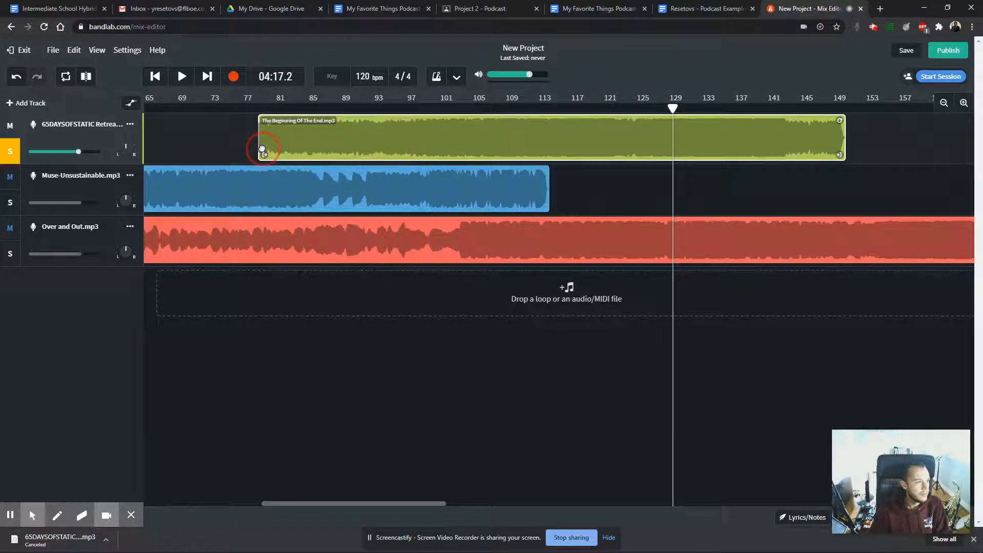
left_click(86, 78)
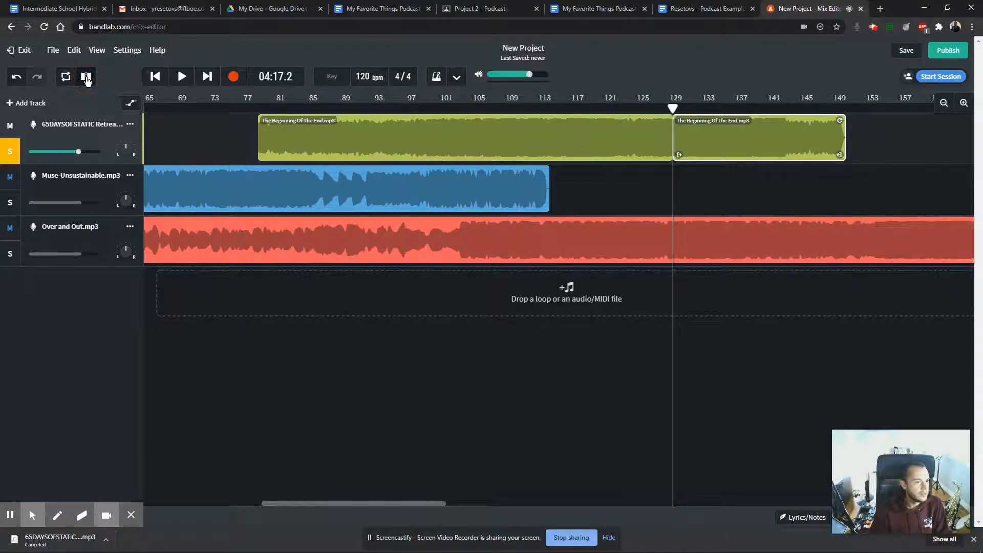
left_click(438, 152)
key("Delete")
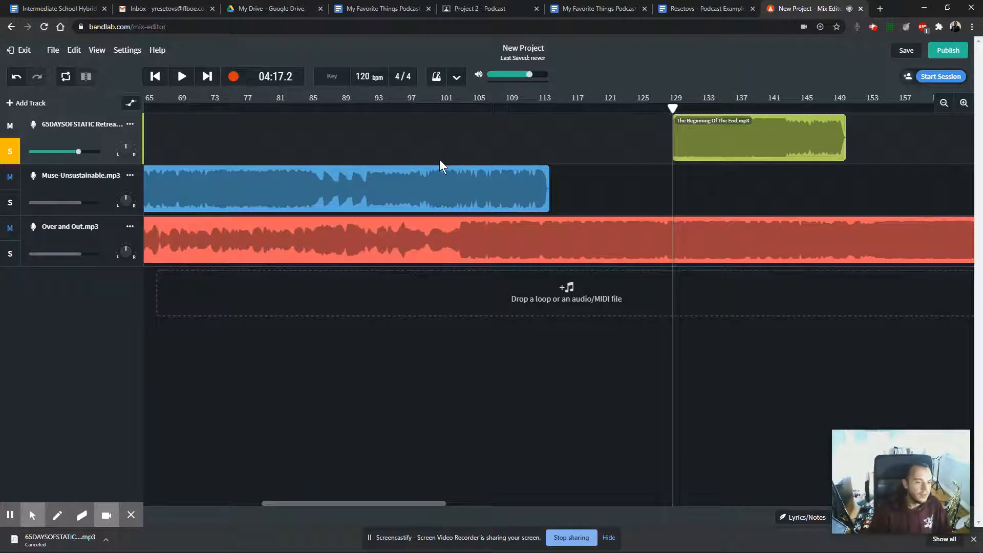
Step: Extend the remaining clip's beginning to about bar 128, and move the clip and playhead to start at 02:30.0
left_click(714, 147)
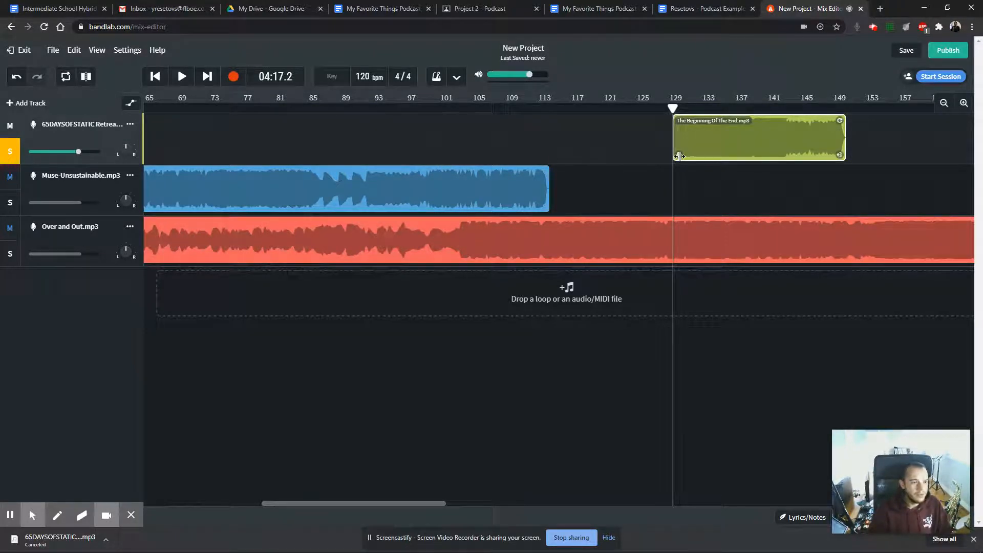
mouse_move(680, 155)
left_mouse_down()
mouse_move(168, 153)
mouse_move(676, 166)
left_mouse_up()
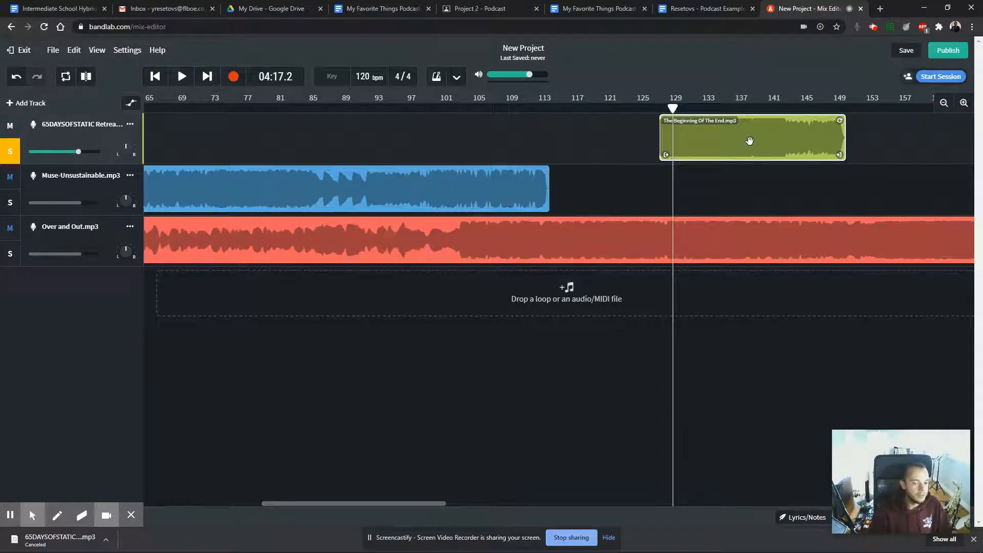
left_click_drag(749, 140, 321, 141)
left_click_drag(336, 503, 293, 503)
left_click_drag(868, 108, 427, 100)
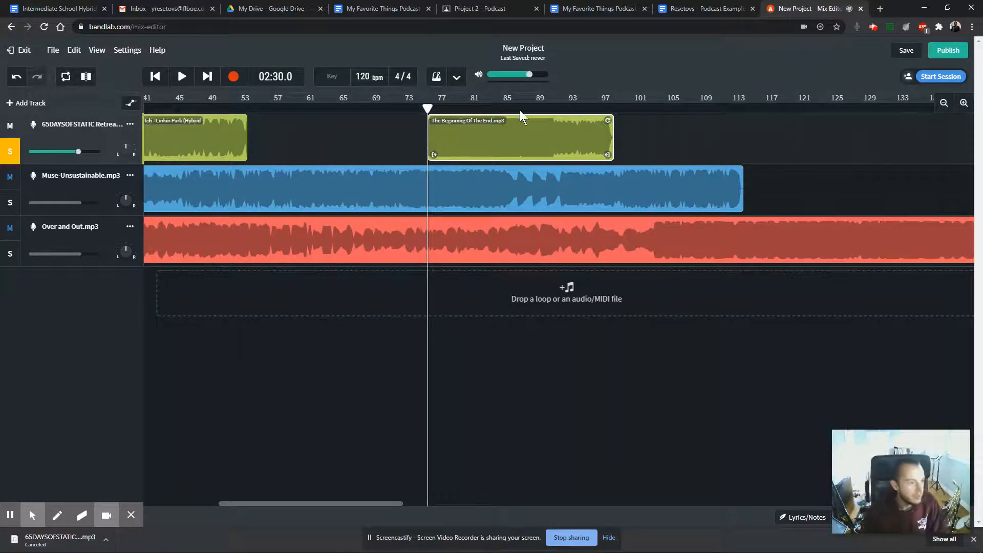
Step: Listen to The Beginning Of The End clip from 02:30.0 and trim its start to about bar 79
mouse_move(428, 108)
left_mouse_down()
mouse_move(618, 107)
mouse_move(427, 108)
left_mouse_up()
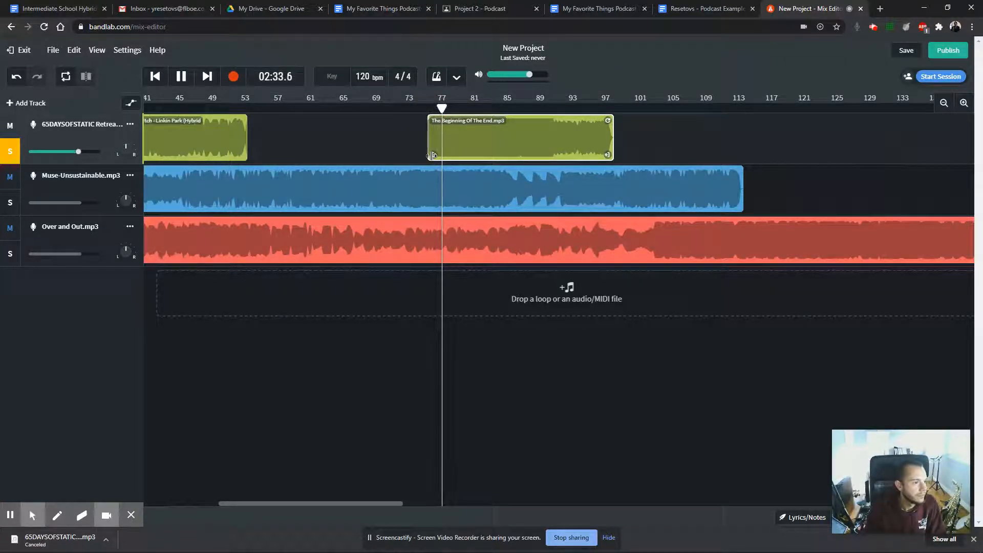
left_click_drag(432, 156, 453, 154)
left_click_drag(455, 155, 457, 155)
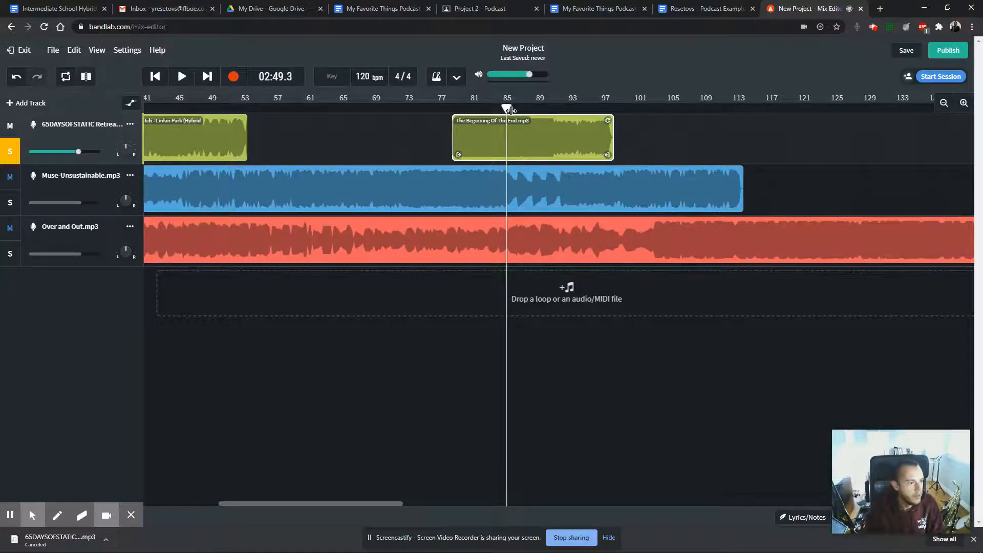
Step: Listen near the end of The Beginning Of The End clip, trim its end to about bar 96 and move it to start at about bar 71
left_click_drag(506, 107, 570, 110)
key("space")
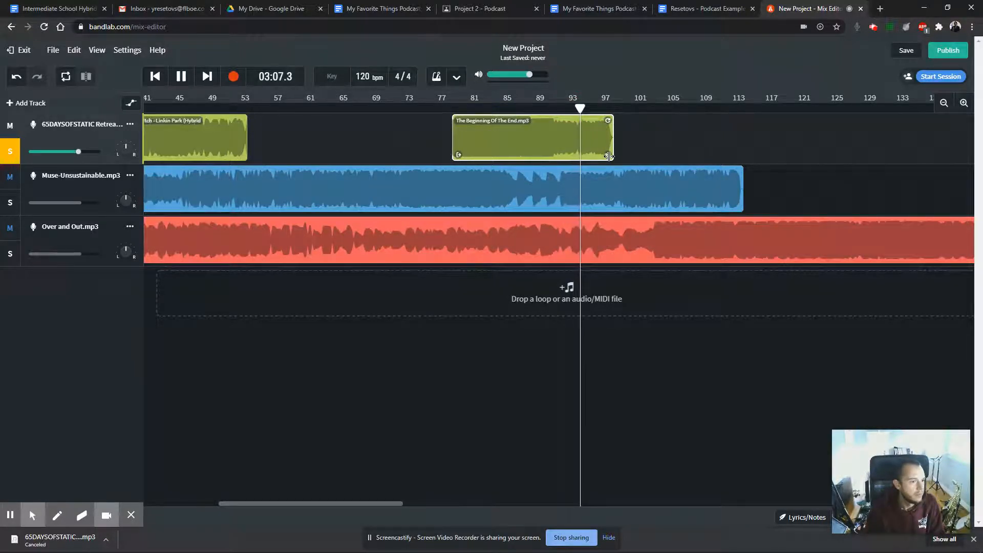
key("space")
left_click_drag(609, 156, 451, 151)
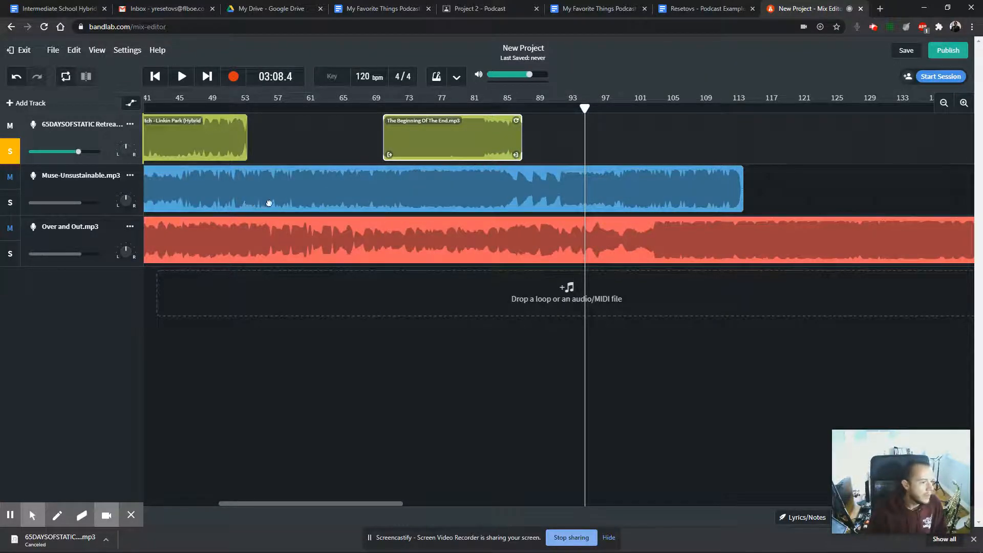
Step: Move the Muse-Unsustainable clip onto the first track so that it starts at about bar 99
left_click_drag(269, 204, 763, 103)
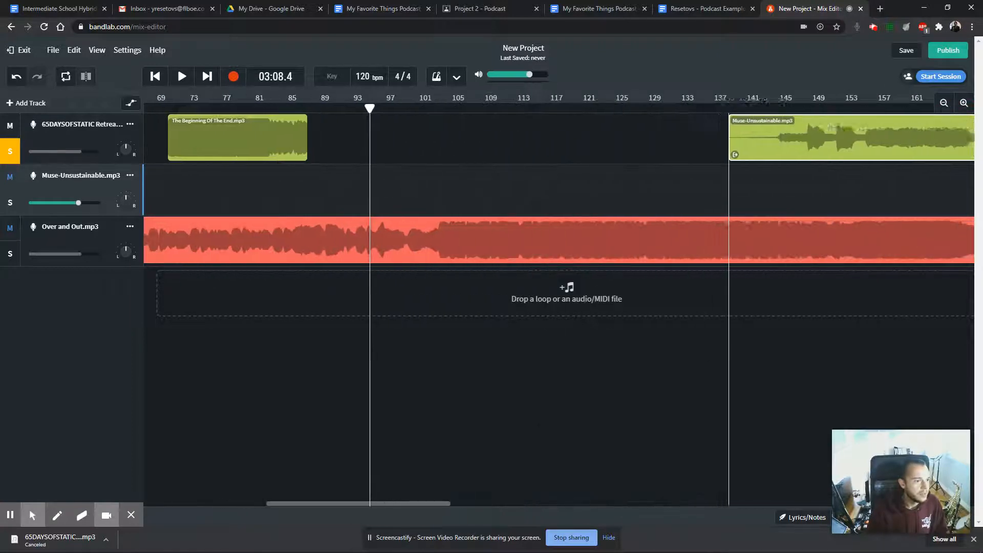
left_click_drag(840, 128, 691, 130)
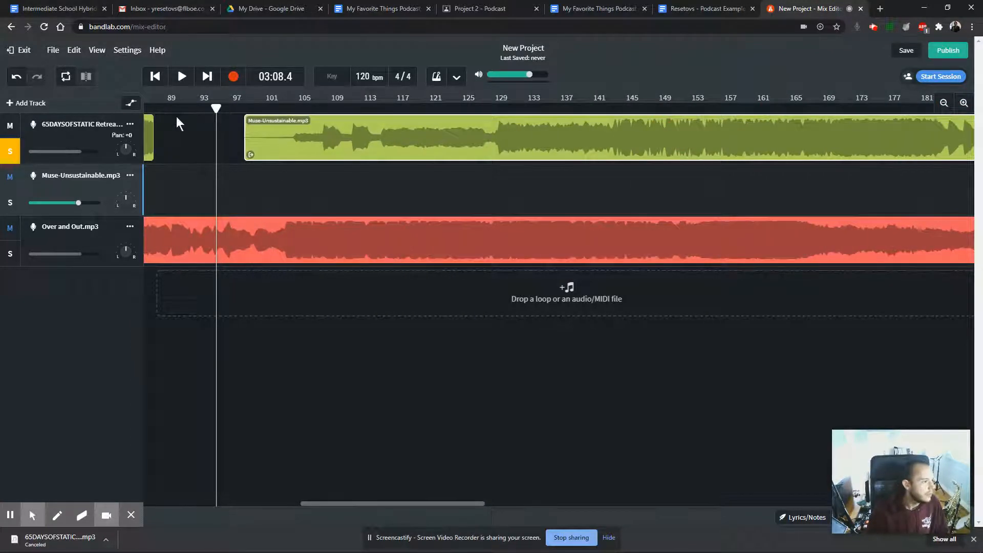
left_click(944, 103)
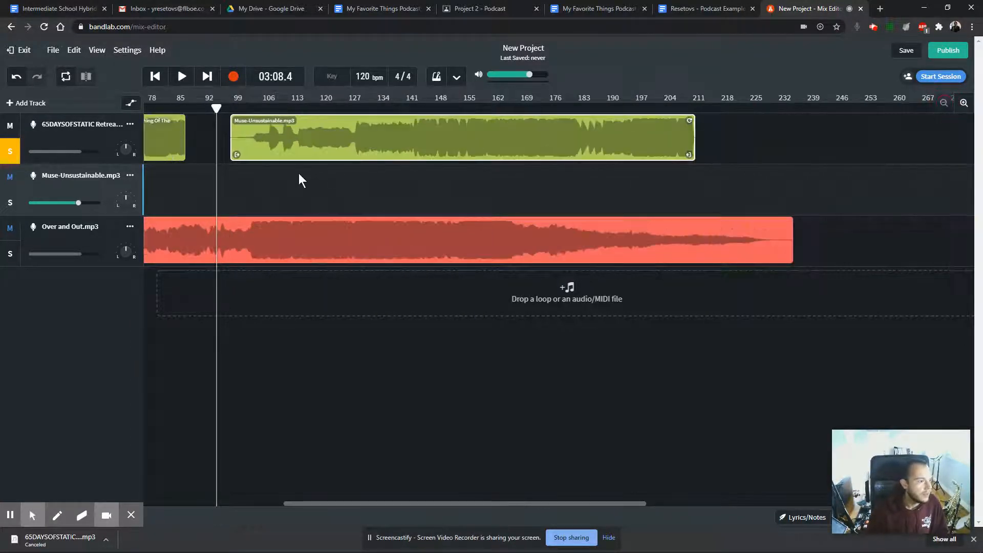
Step: Listen to the Muse-Unsustainable clip from 04:42.0 and return the playhead to that position
left_click_drag(215, 108, 408, 135)
scroll(422, 143, "up", 5)
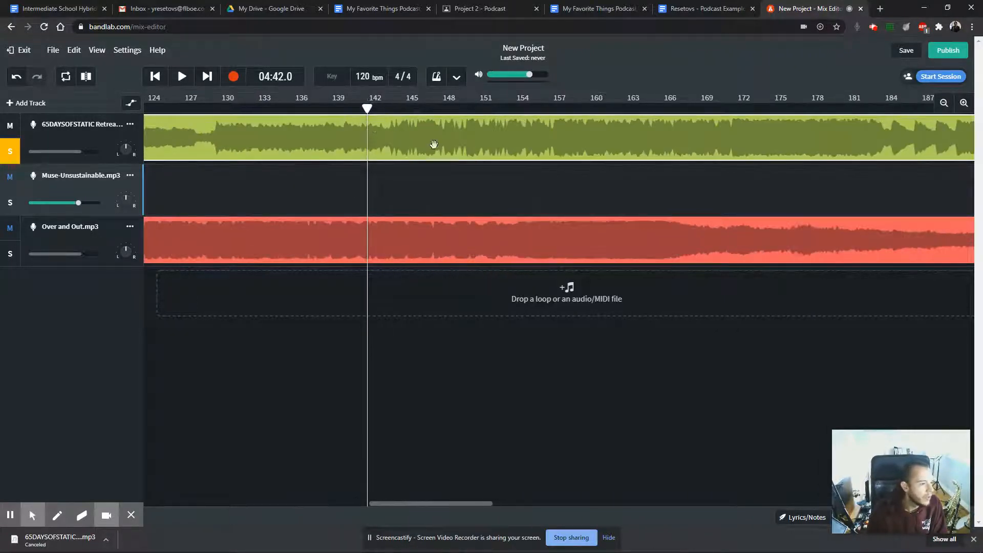
key("space")
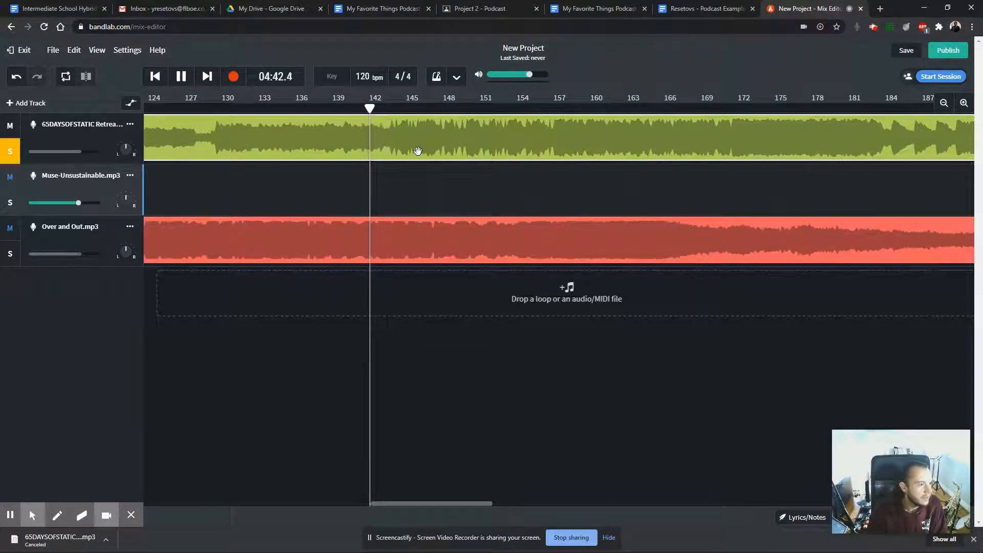
key("space")
left_click_drag(377, 109, 366, 110)
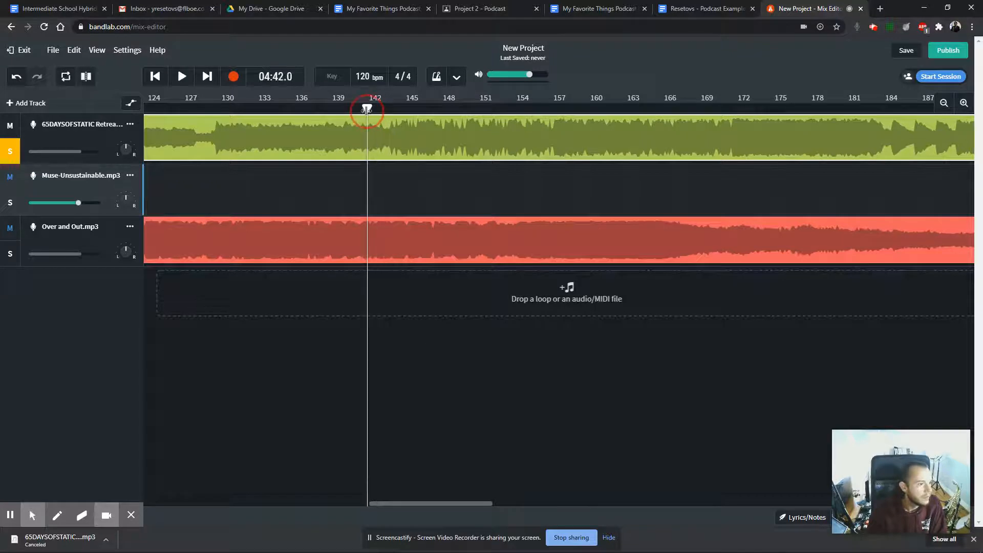
Step: Try splitting the Muse-Unsustainable clip at 04:42.0, listen from there and undo the split
left_click(85, 78)
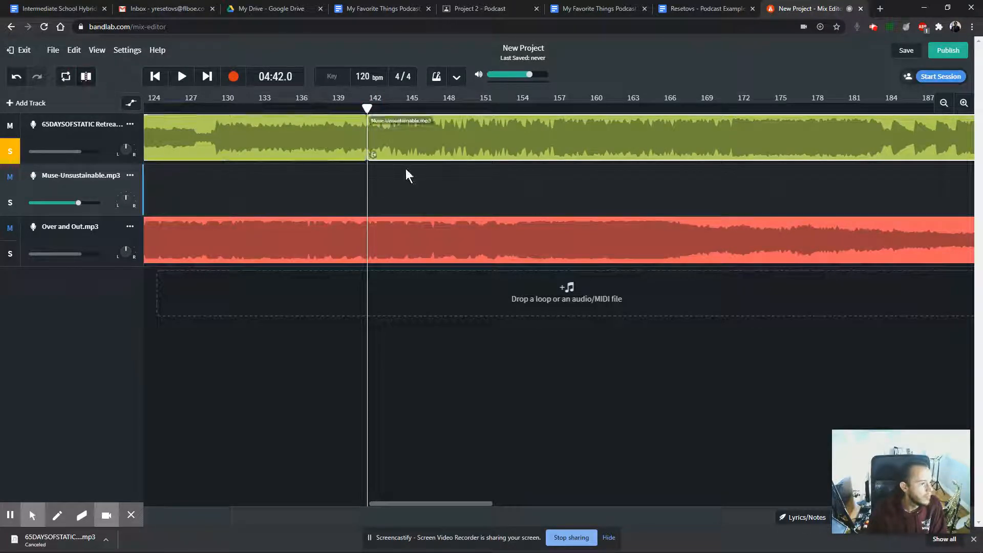
key("space")
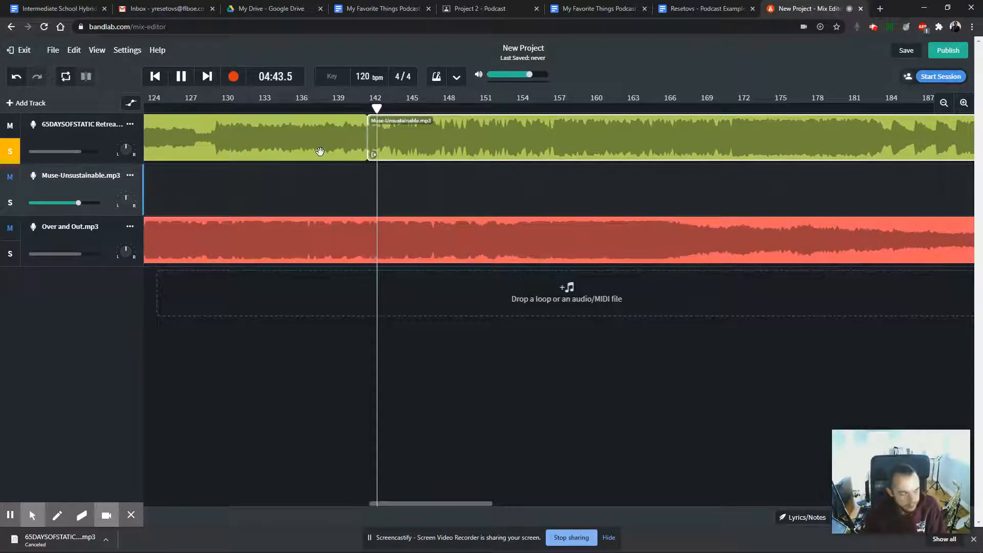
key("space")
key("ctrl+z")
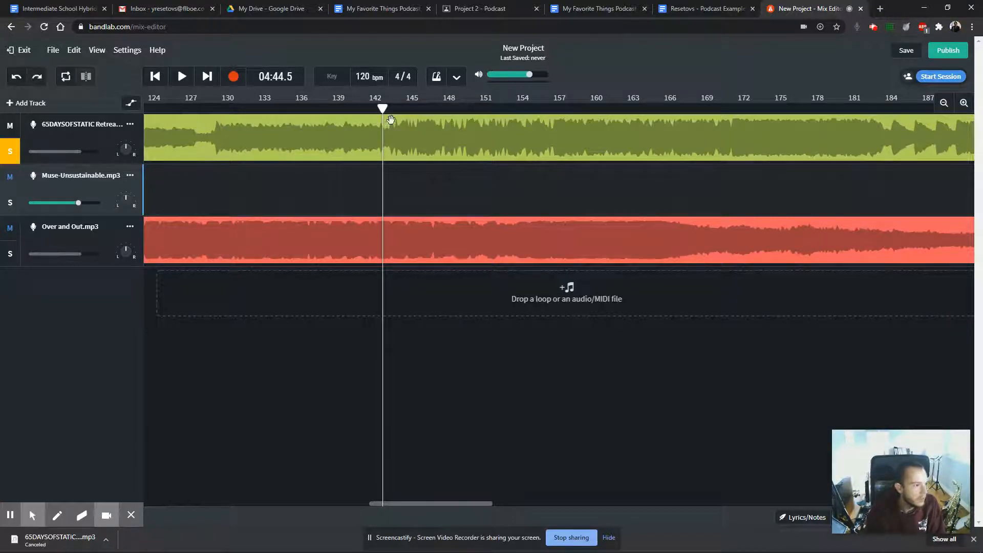
Step: Split the Muse-Unsustainable clip at 04:31.1 and delete the part before the split
left_click_drag(374, 111, 303, 109)
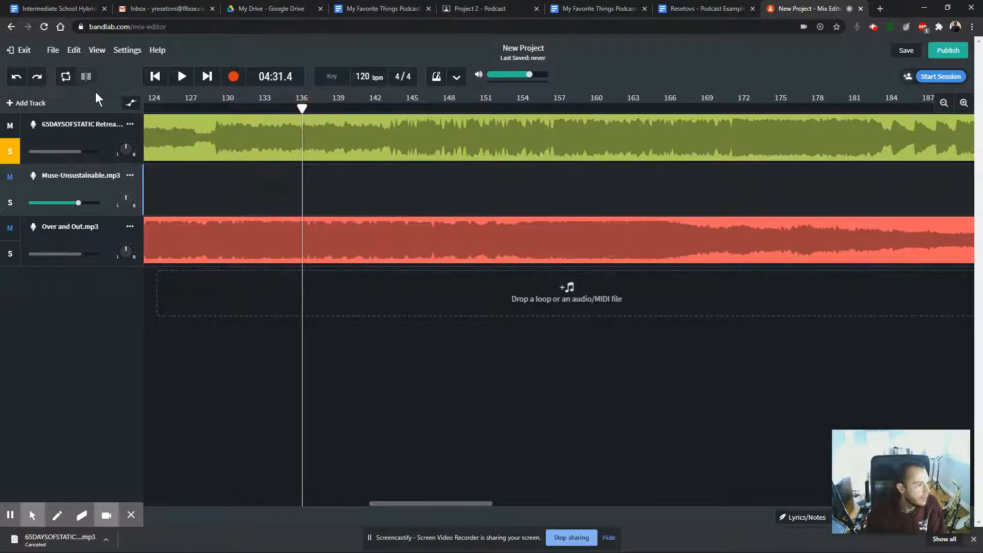
key("space")
key("space")
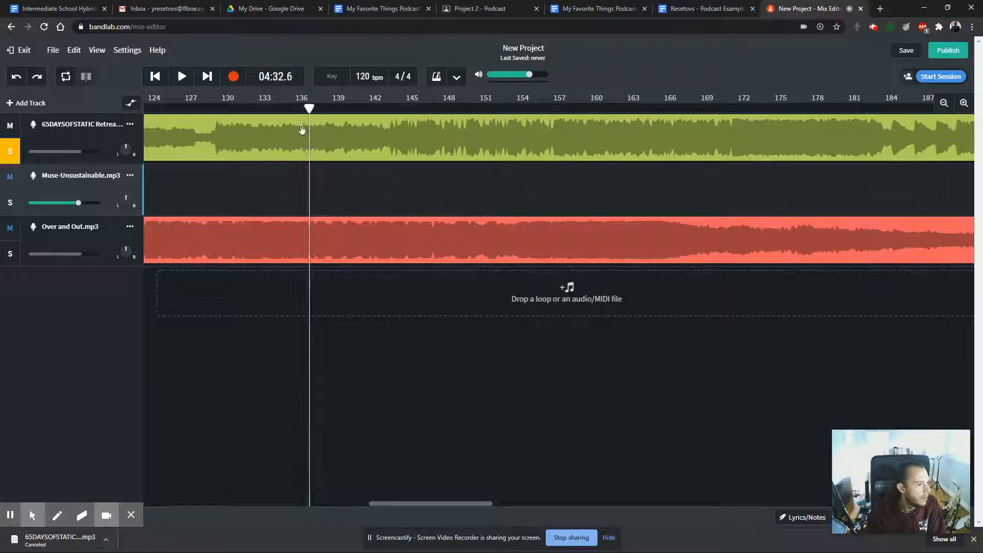
left_click_drag(309, 108, 300, 108)
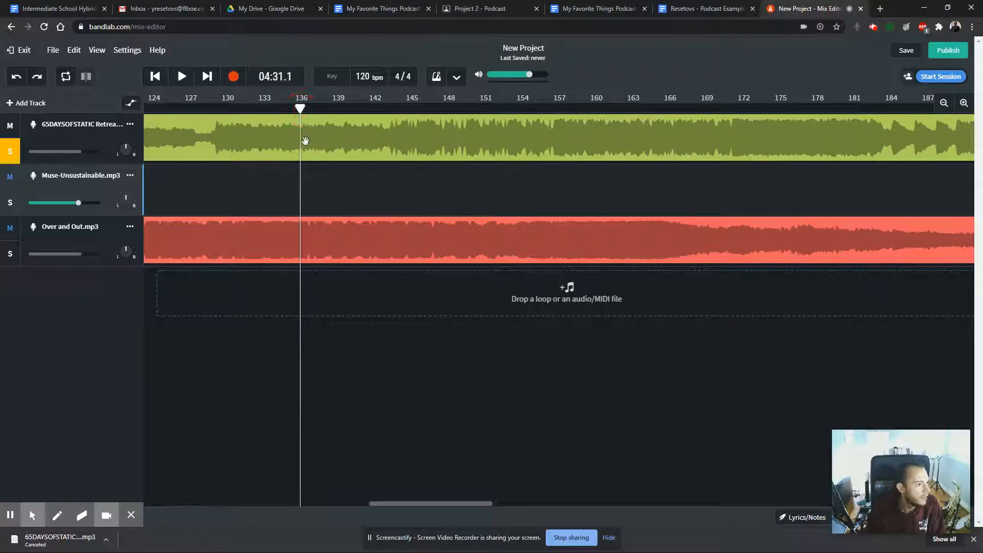
left_click(305, 141)
left_click(84, 78)
key("space")
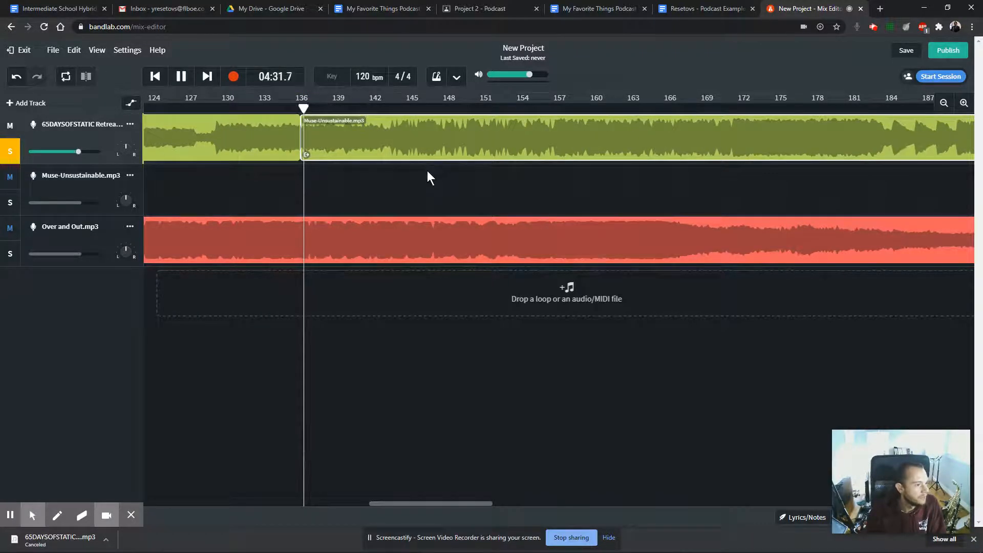
left_click(211, 145)
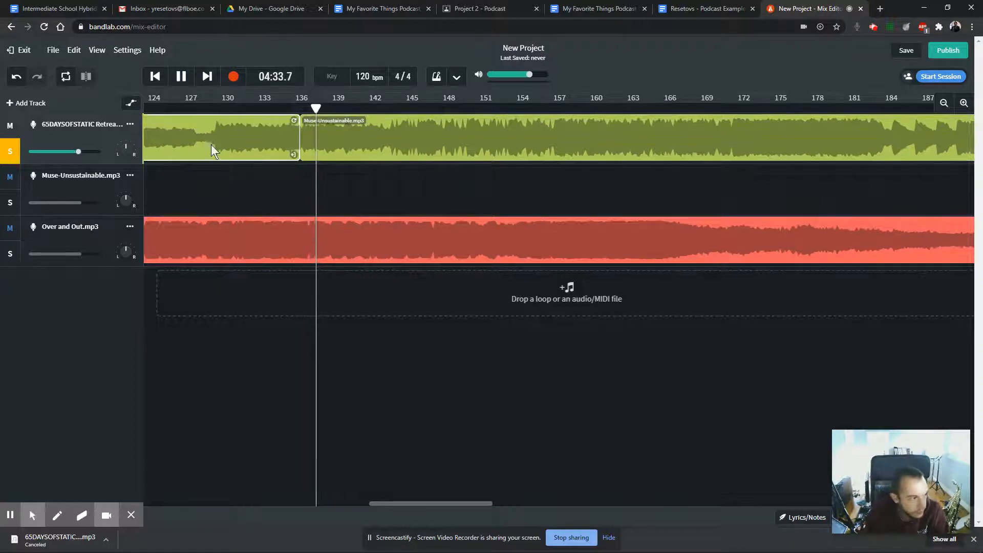
key("Delete")
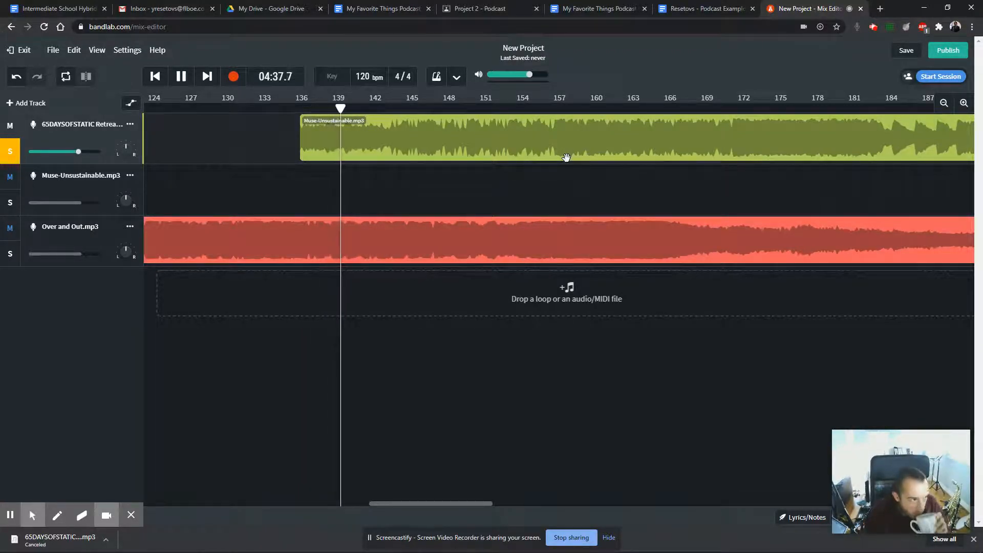
Step: Trim the end of the Muse-Unsustainable clip to about bar 167 and delete the empty Muse-Unsustainable track
left_click(306, 155)
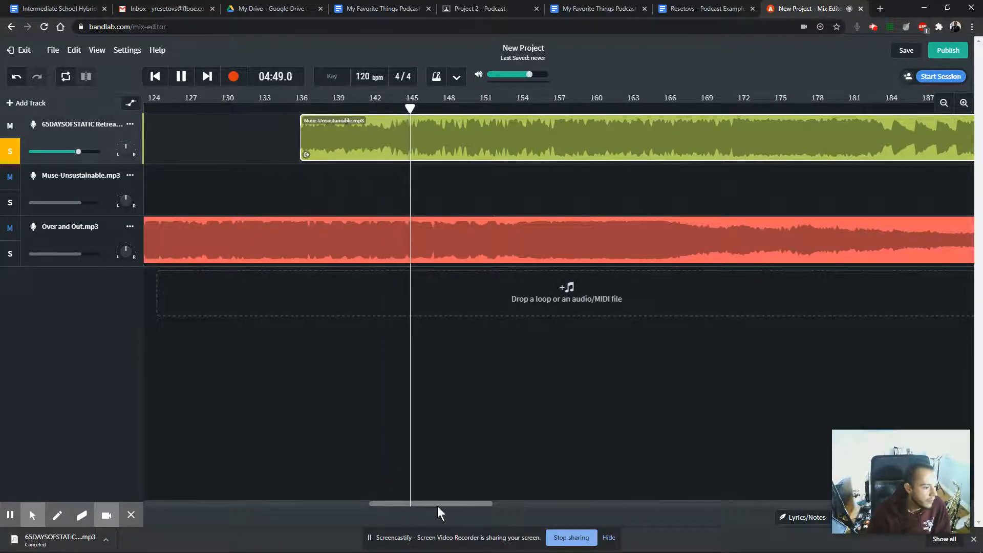
left_click_drag(438, 506, 460, 503)
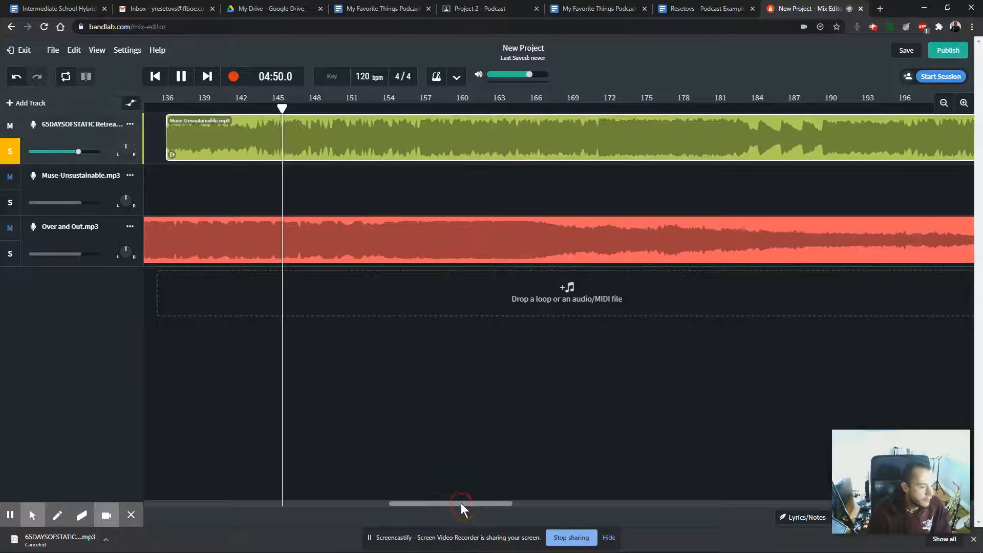
left_click(944, 102)
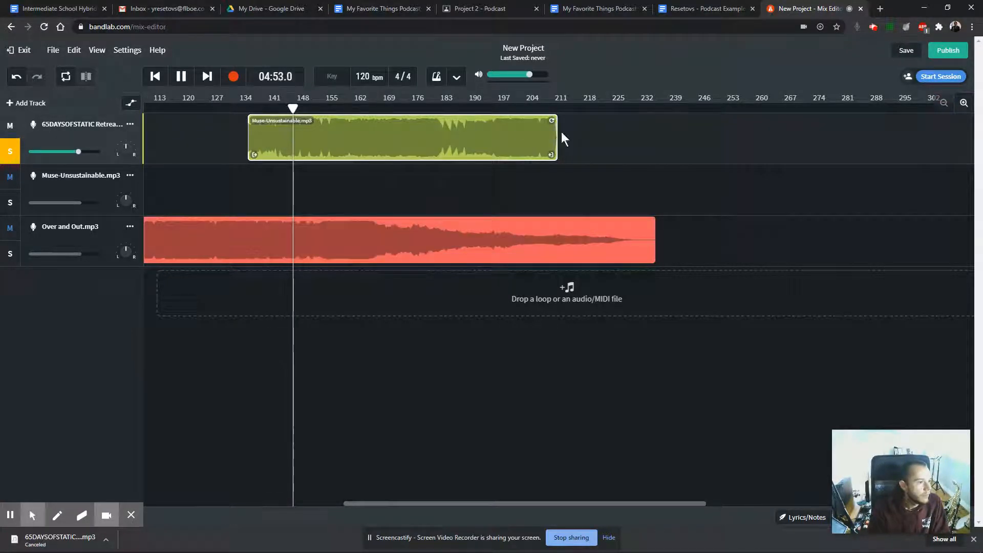
left_click_drag(551, 154, 370, 155)
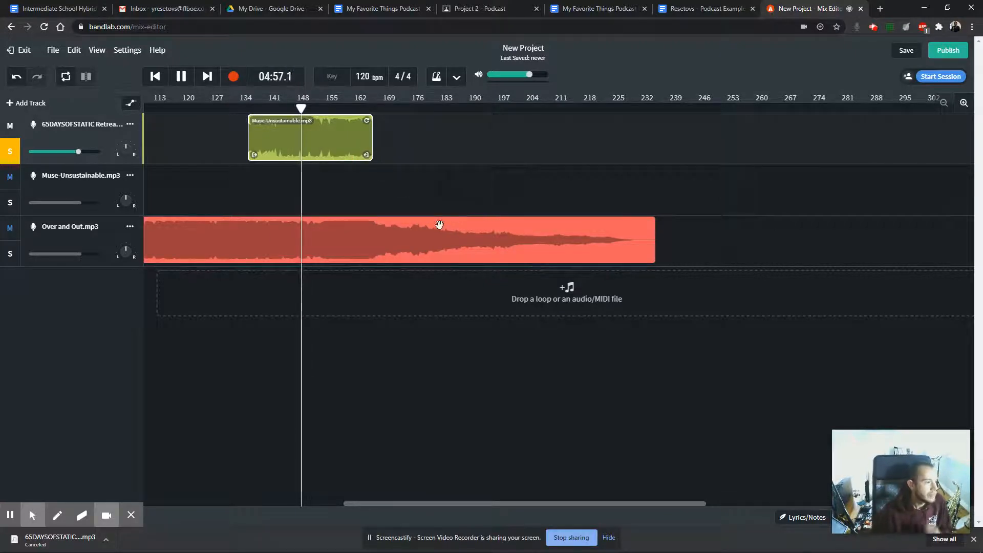
left_click(130, 175)
left_click(153, 414)
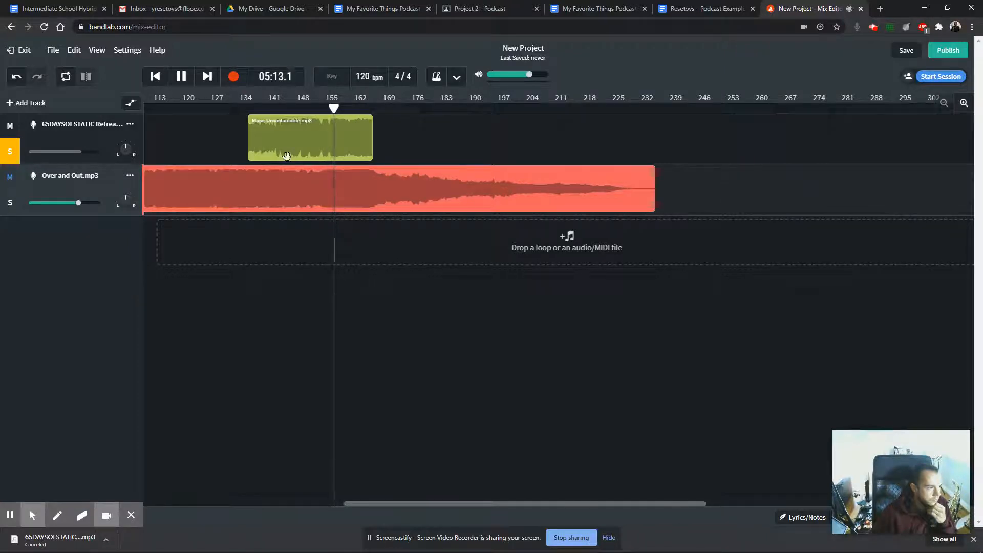
Step: Shorten the end of the Muse-Unsustainable clip to about bar 164 and move the clip to start at about bar 111
left_click(364, 155)
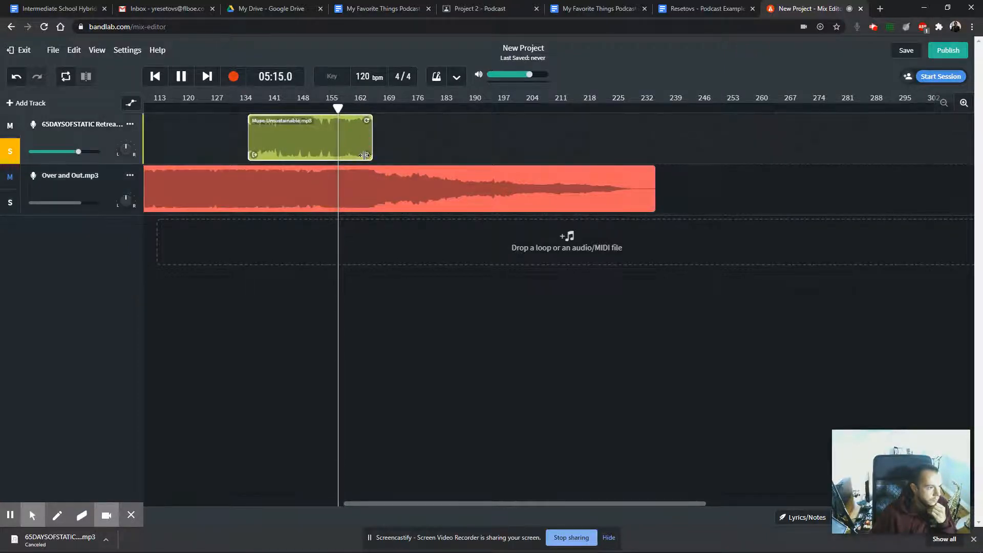
left_click_drag(365, 157, 356, 154)
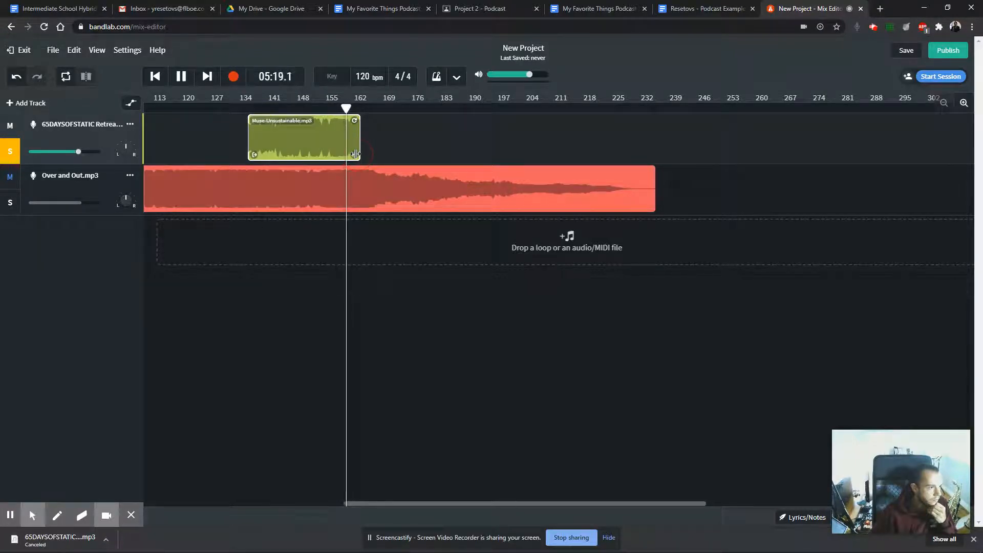
key("space")
mouse_move(343, 108)
left_mouse_down()
mouse_move(243, 108)
mouse_move(366, 108)
mouse_move(243, 113)
mouse_move(360, 116)
left_mouse_up()
left_click_drag(357, 502, 174, 504)
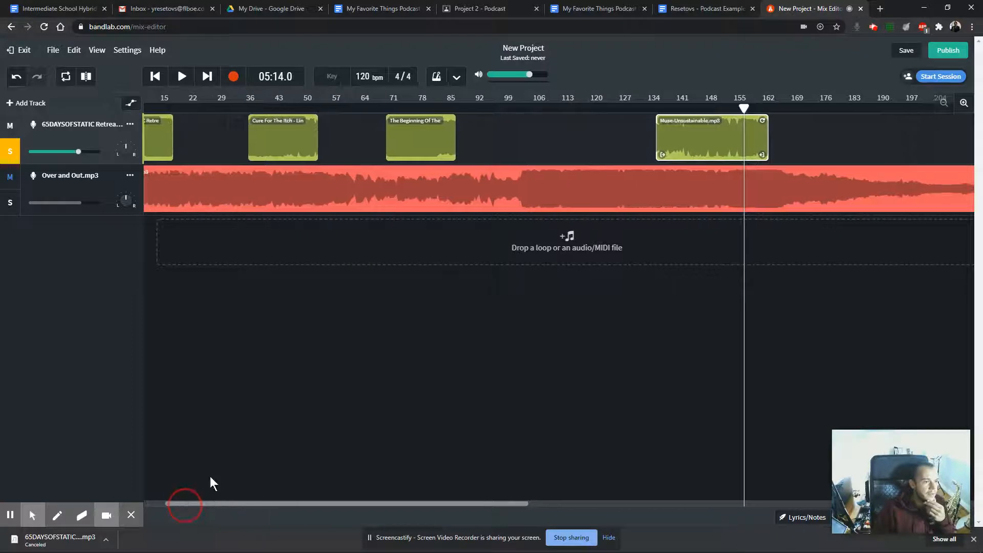
left_click_drag(683, 144, 593, 147)
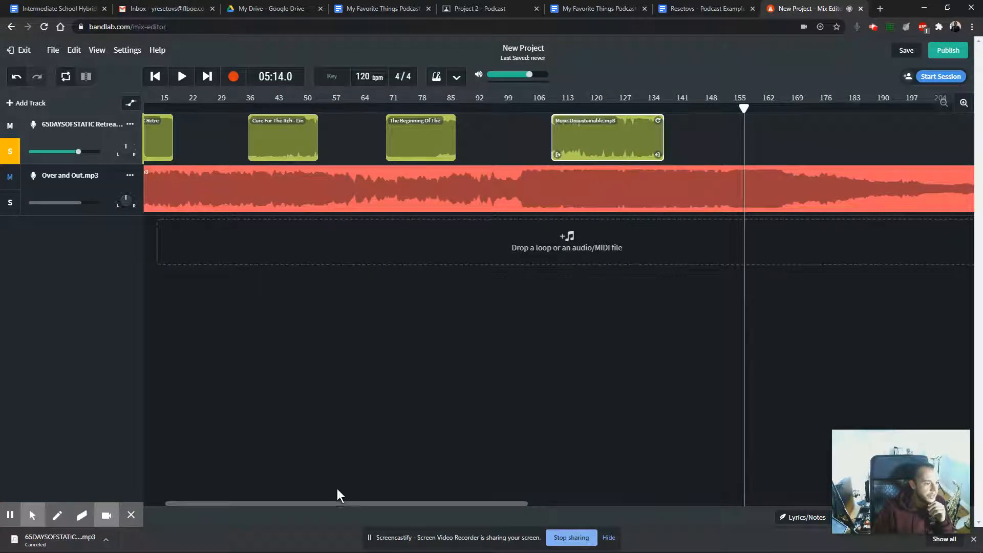
left_click_drag(328, 504, 222, 492)
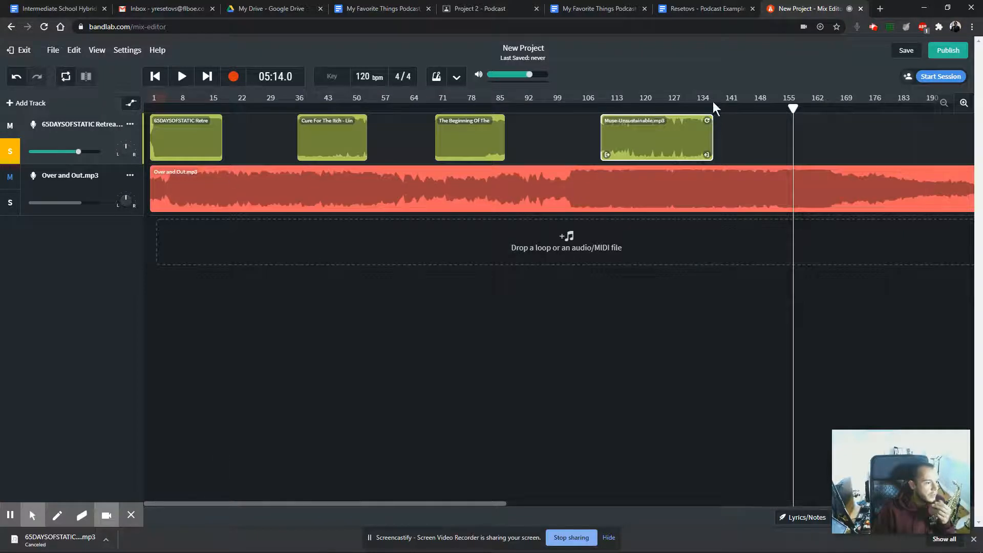
Step: Return the playhead to 00:00.0, turn off solo on the first track and solo the Over and Out track
left_click_drag(789, 105, 58, 172)
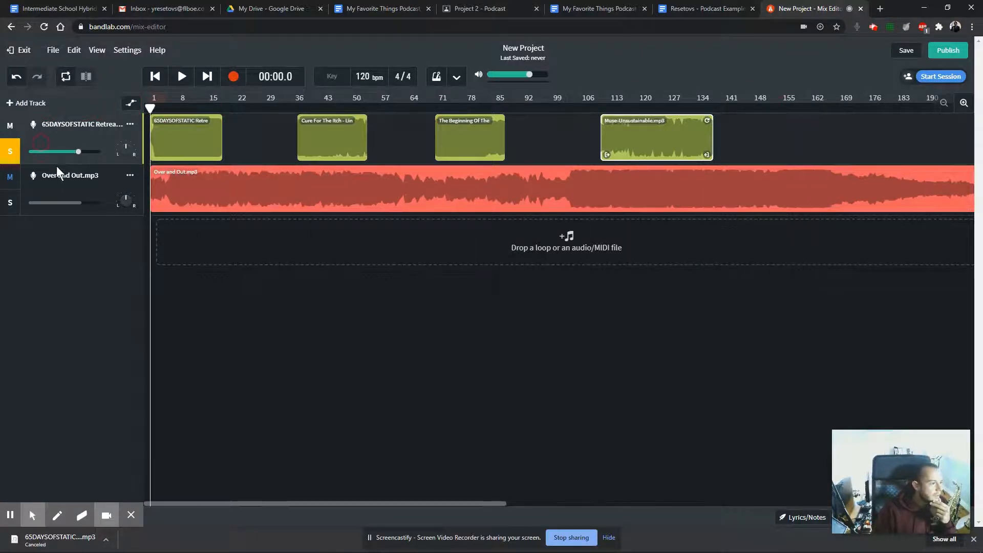
left_click(9, 154)
left_click(10, 202)
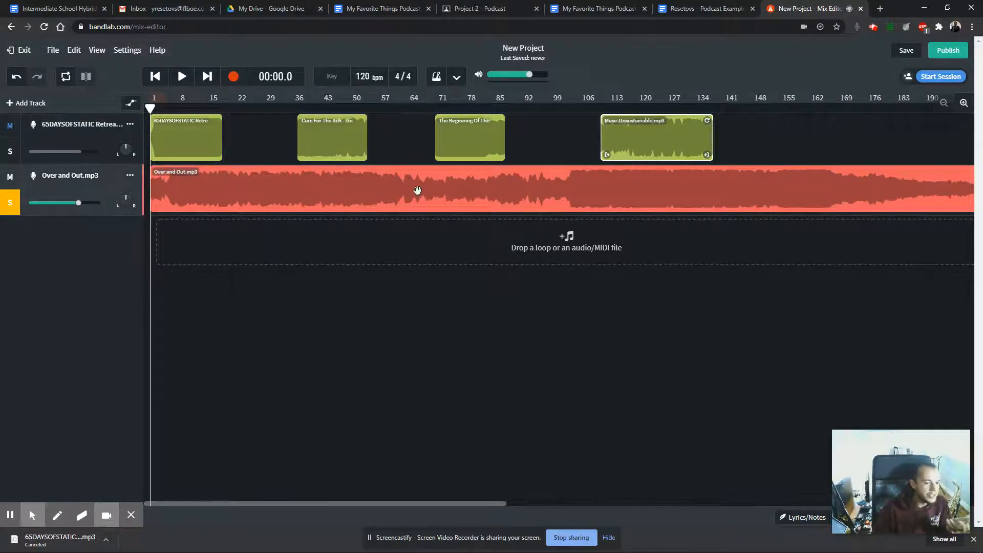
Step: Listen to the opening of the Over and Out clip and examine its waveform up close
left_click(943, 103)
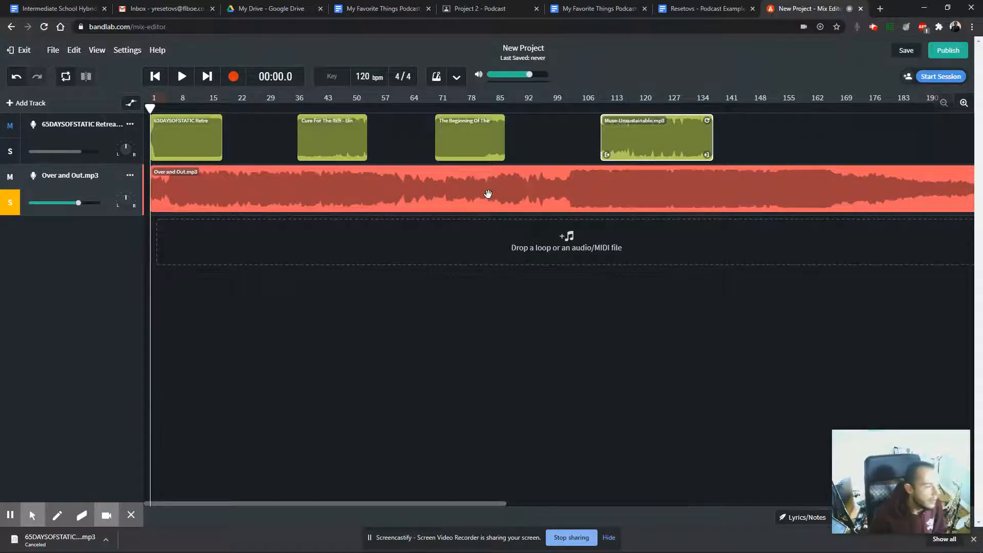
key("space")
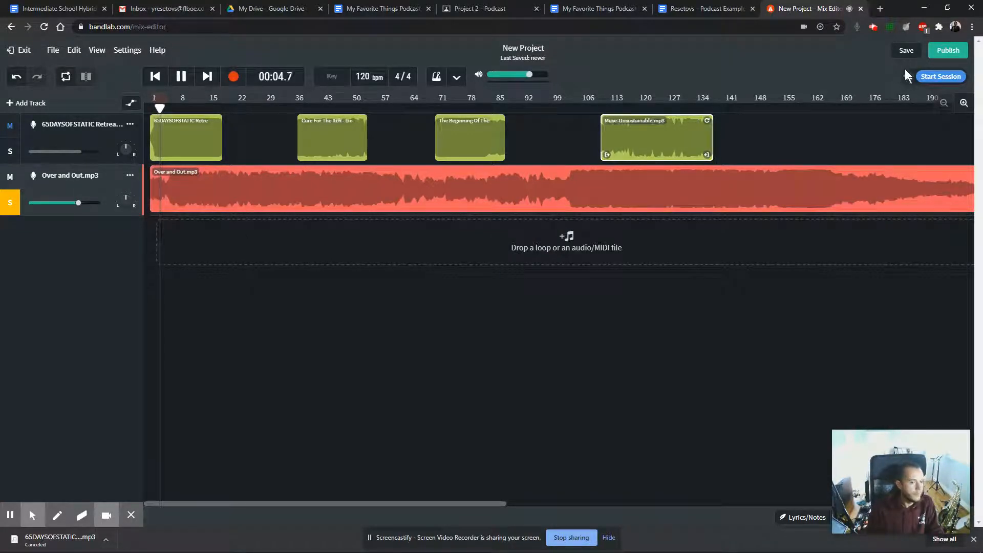
left_click(961, 104)
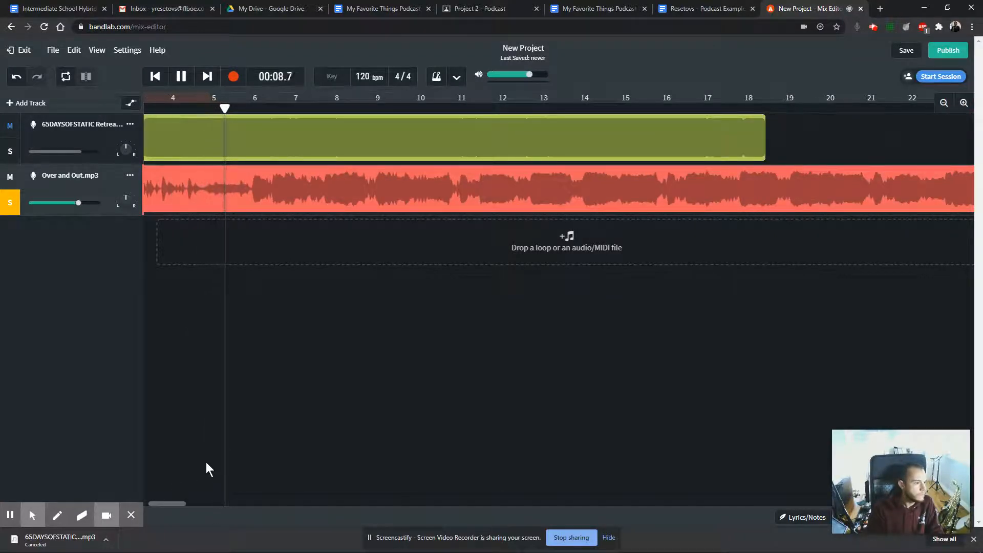
left_click_drag(178, 502, 138, 501)
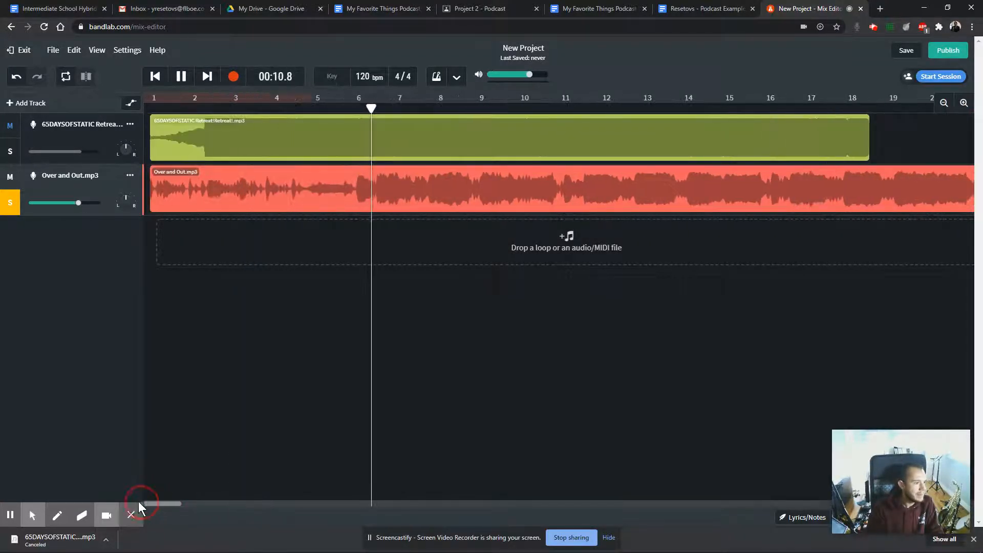
key("space")
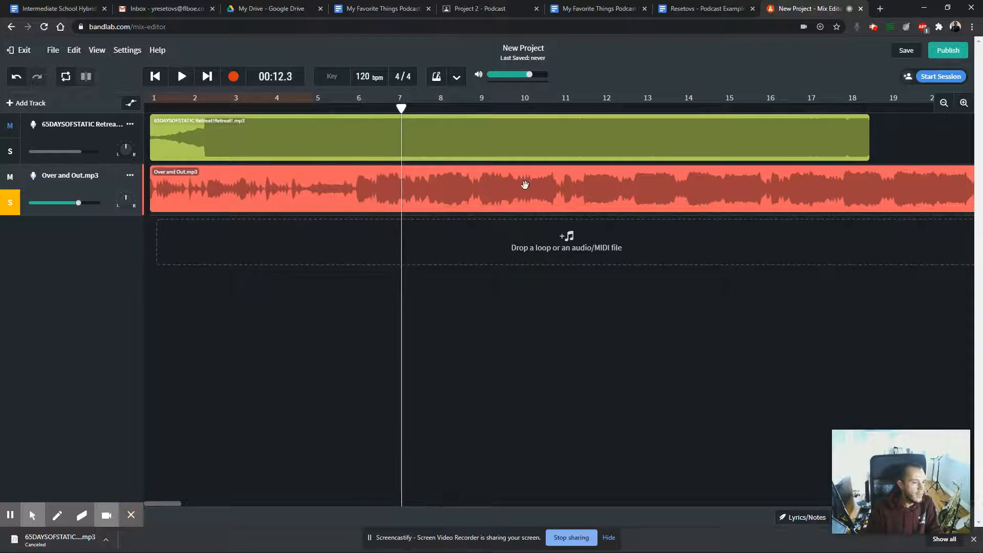
Step: Split the Over and Out clip at 00:40.0 and delete the part after the split
left_click(944, 103)
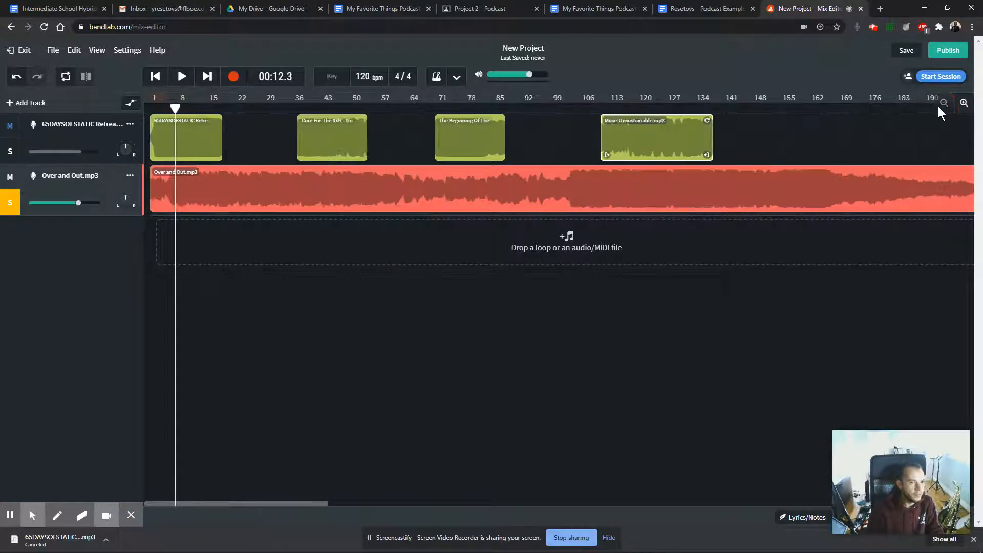
left_click_drag(172, 110, 232, 112)
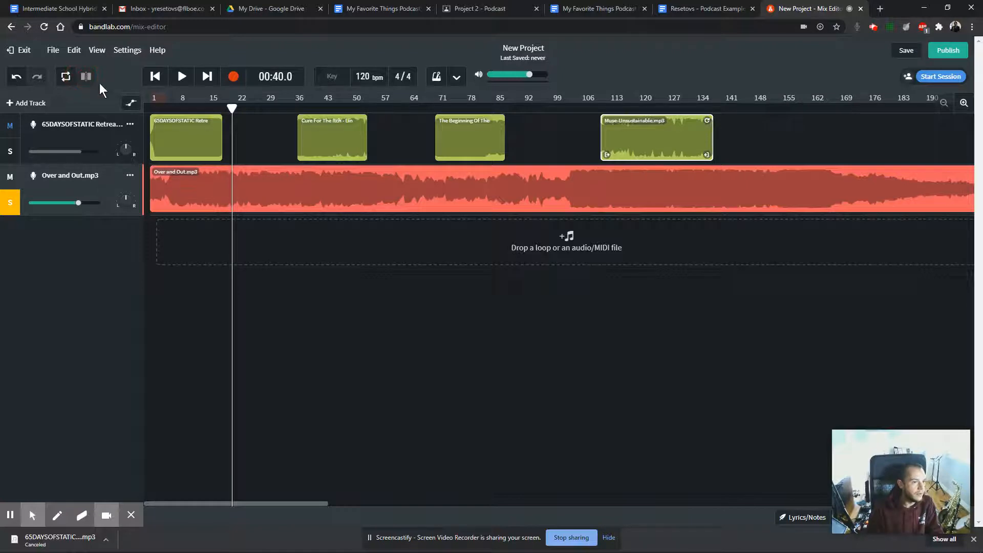
left_click(670, 135)
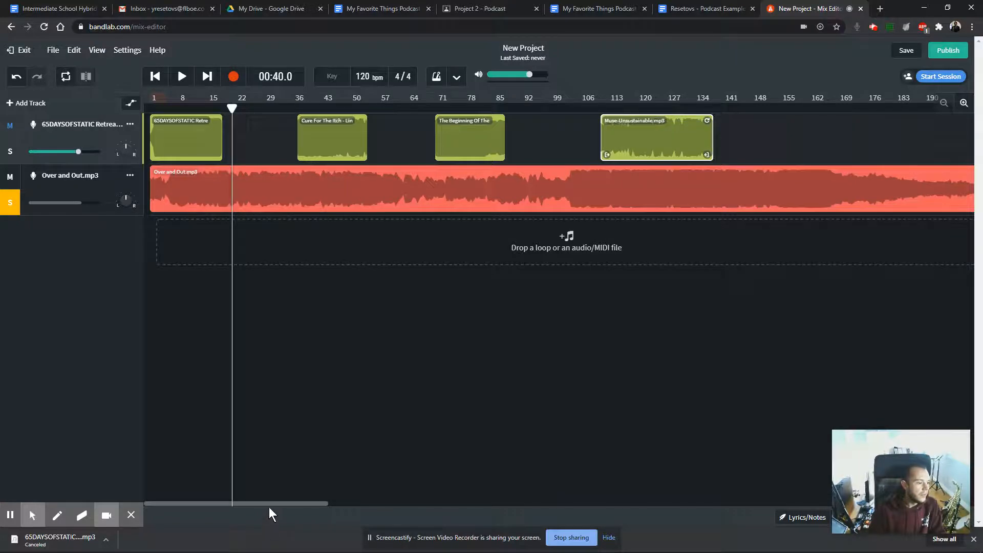
left_click_drag(269, 505, 101, 400)
left_click(237, 188)
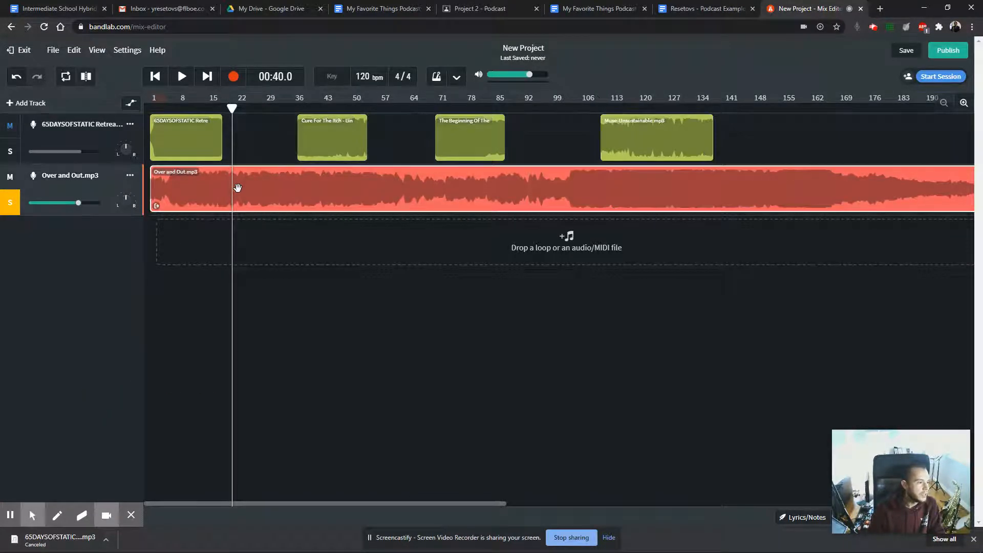
left_click(86, 77)
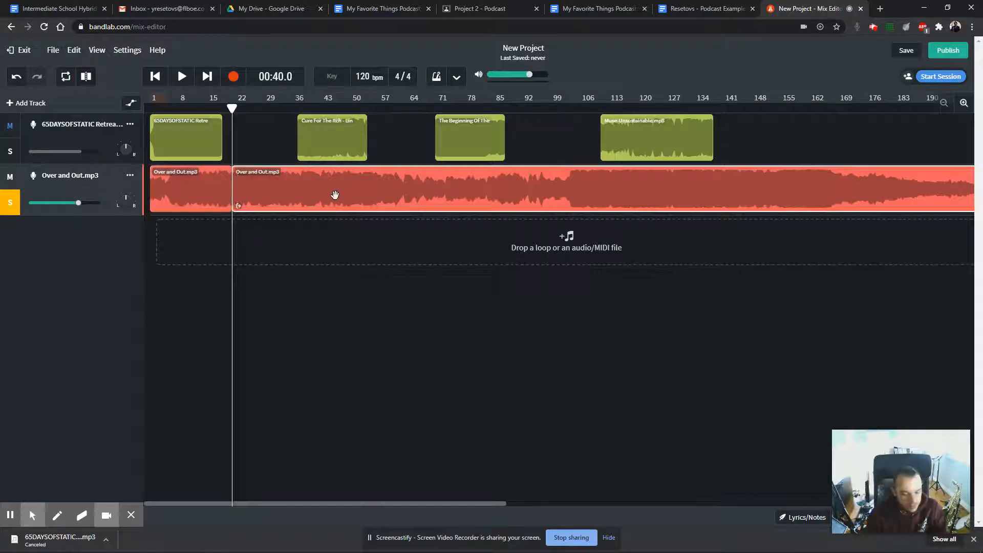
key("Delete")
Step: Move the remaining Over and Out clip onto the first track at about bar 169 and delete its empty track
left_click_drag(206, 186, 894, 134)
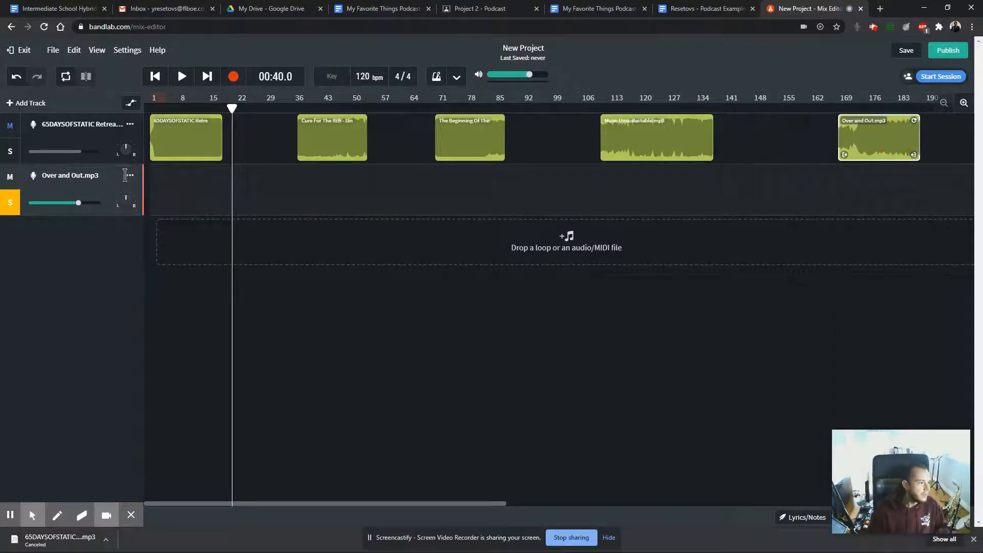
left_click(130, 175)
left_click(149, 414)
Step: Select the 65DAYSOFSTATIC clip and move the playhead to 00:14.0
left_click(324, 143)
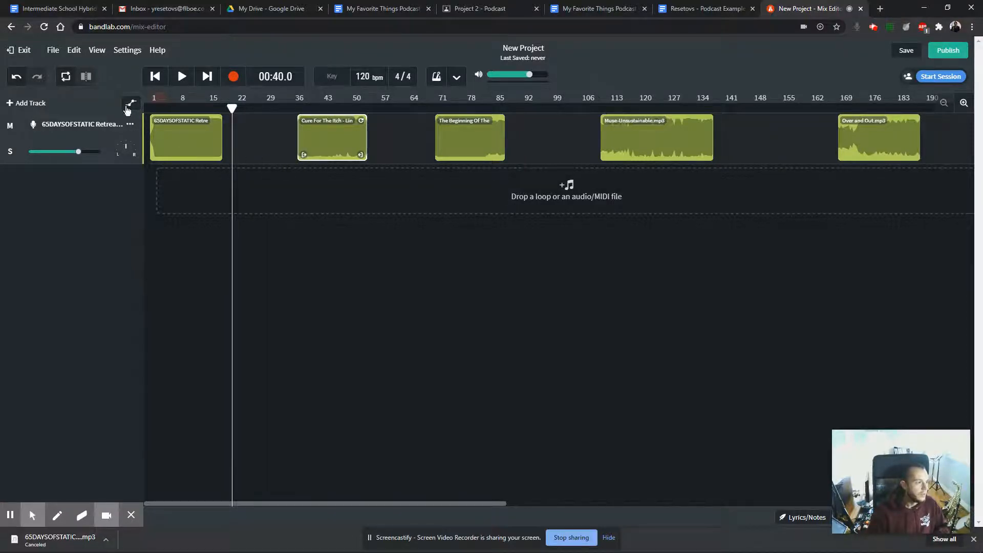
left_click(213, 122)
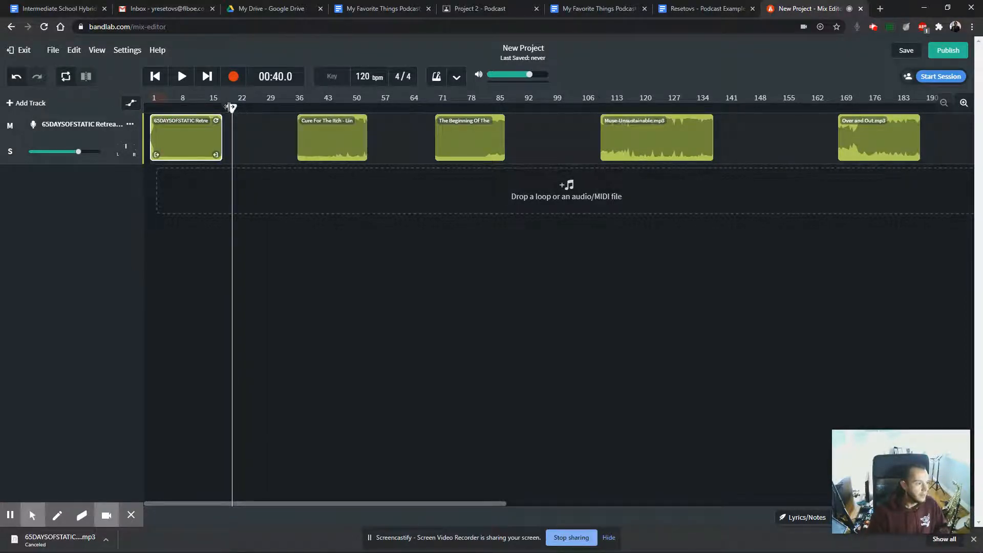
left_click_drag(230, 107, 179, 111)
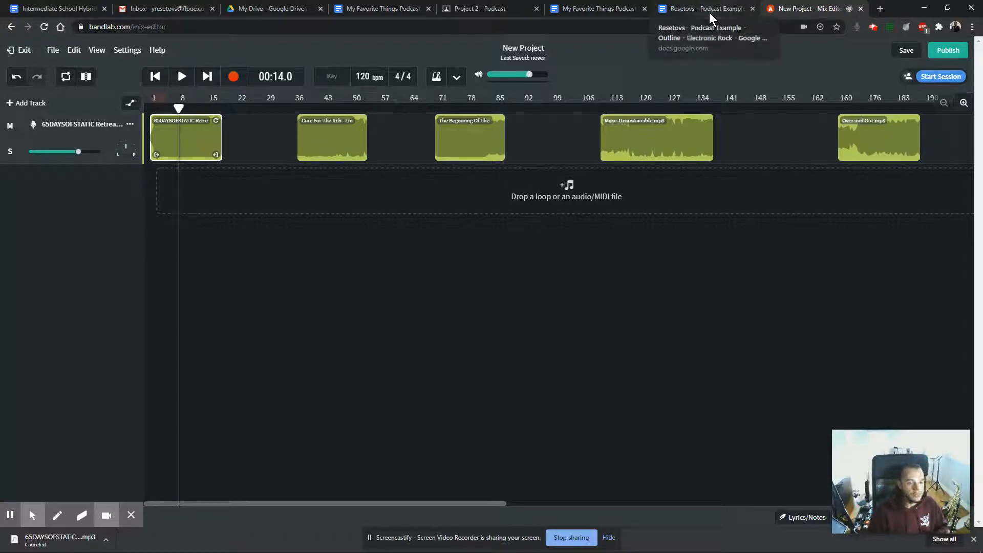
Step: Switch to the Project 2 - Podcast assignment in Google Classroom and review the Day 2 instruction on clipping the songs
left_click(689, 8)
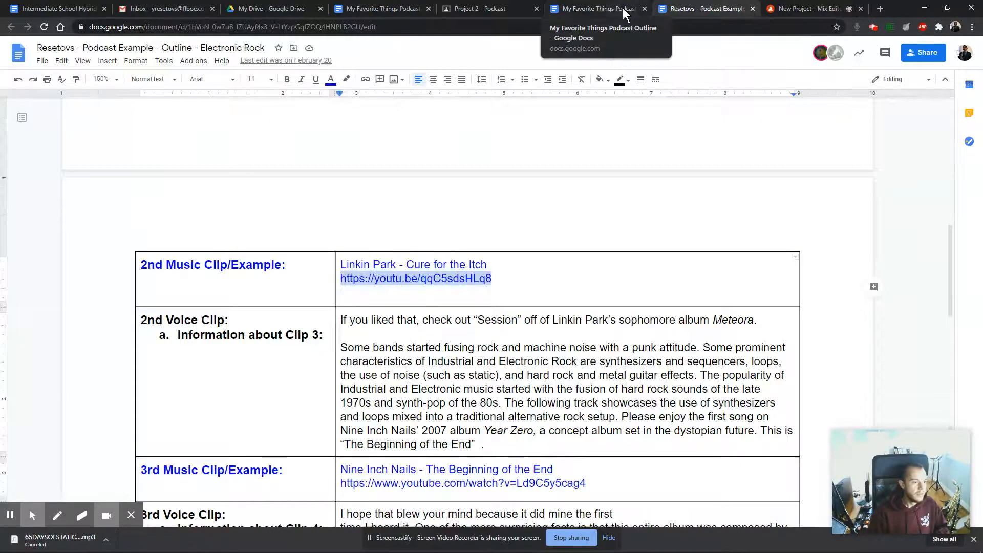
left_click(620, 8)
left_click(477, 8)
scroll(350, 354, "down", 2)
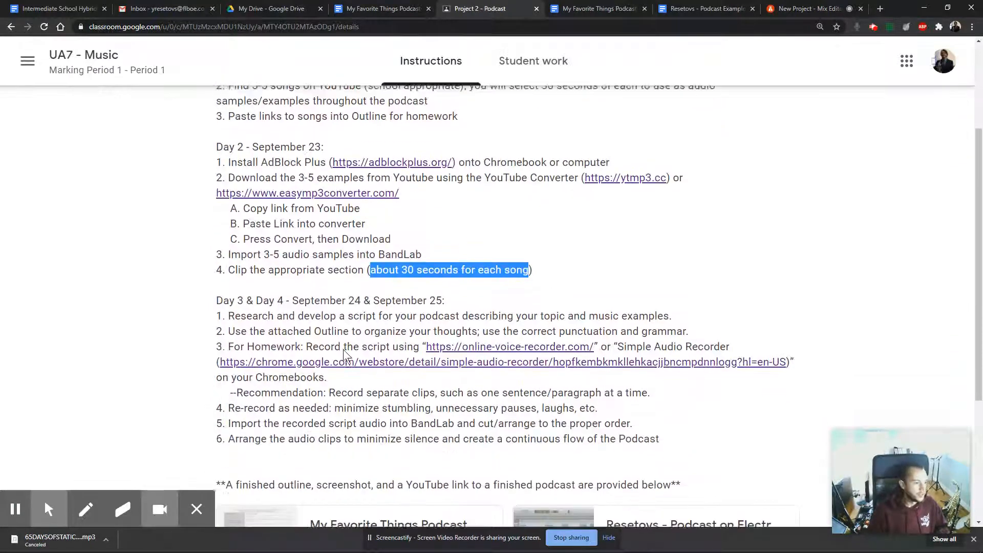
left_click(286, 267)
left_click_drag(228, 267, 622, 274)
left_click(622, 274)
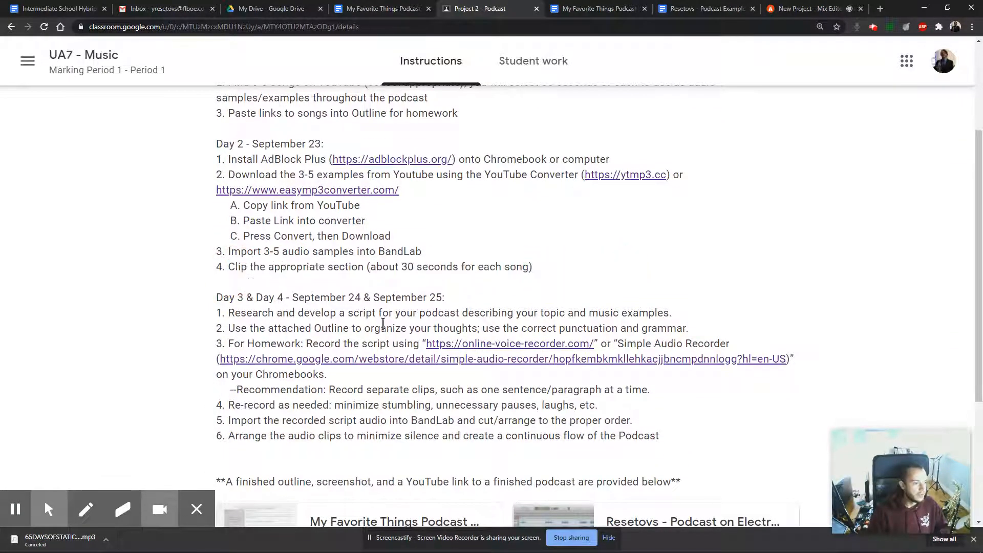
Step: Review the Day 3 & Day 4 instructions on researching the script and using the Outline with correct punctuation and grammar
scroll(380, 323, "down", 3)
left_click_drag(226, 155, 701, 184)
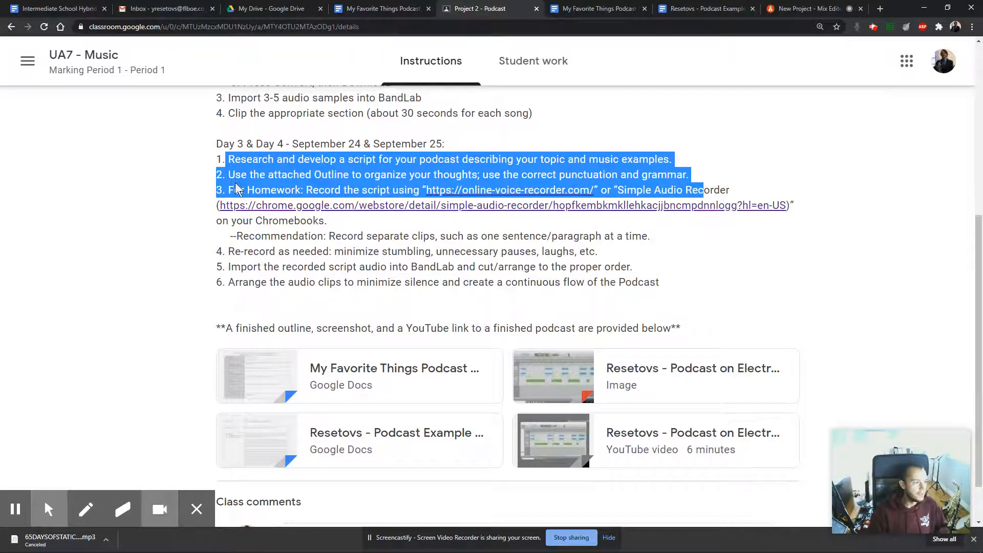
left_click_drag(227, 159, 671, 159)
left_click(552, 160)
left_click(360, 167)
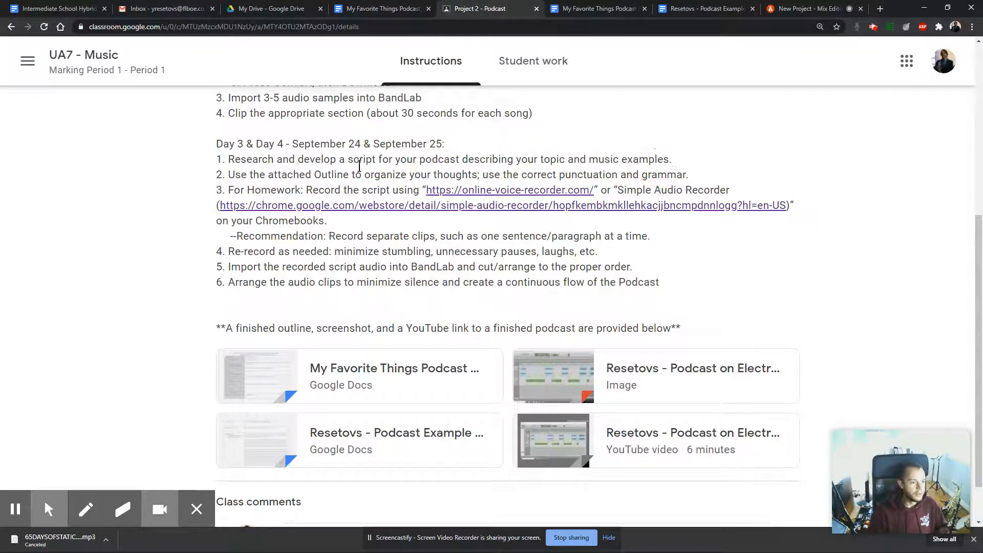
left_click_drag(314, 175, 692, 172)
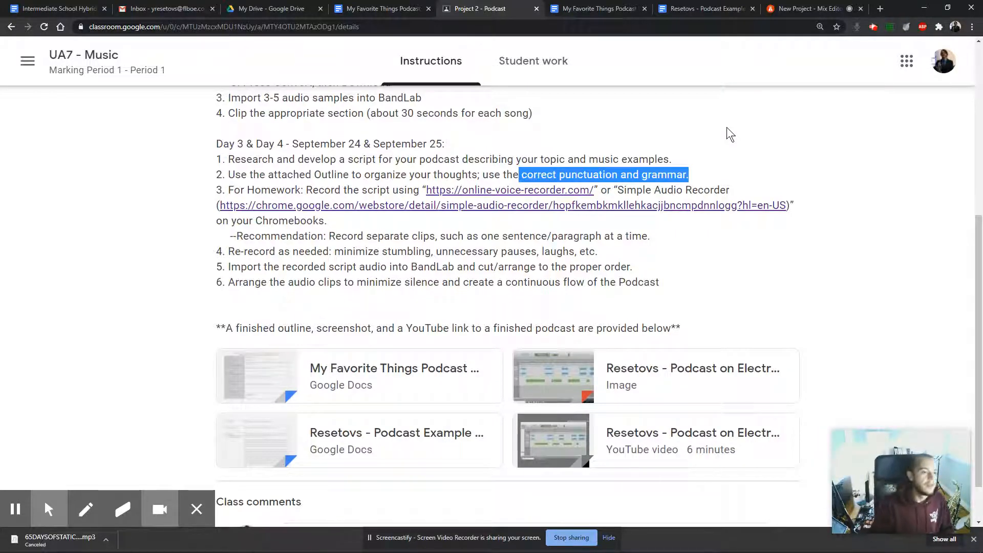
Step: Open the My Favorite Things Podcast Outline and the Electronic Rock example outline, and examine the punctuation in the 2nd Voice Clip text
left_click(619, 12)
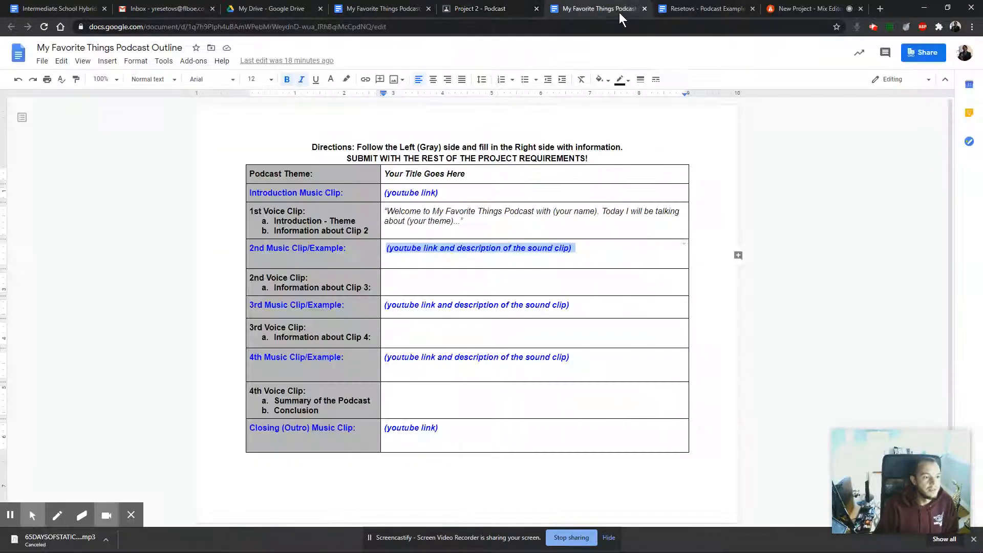
left_click(714, 14)
scroll(541, 368, "down", 4)
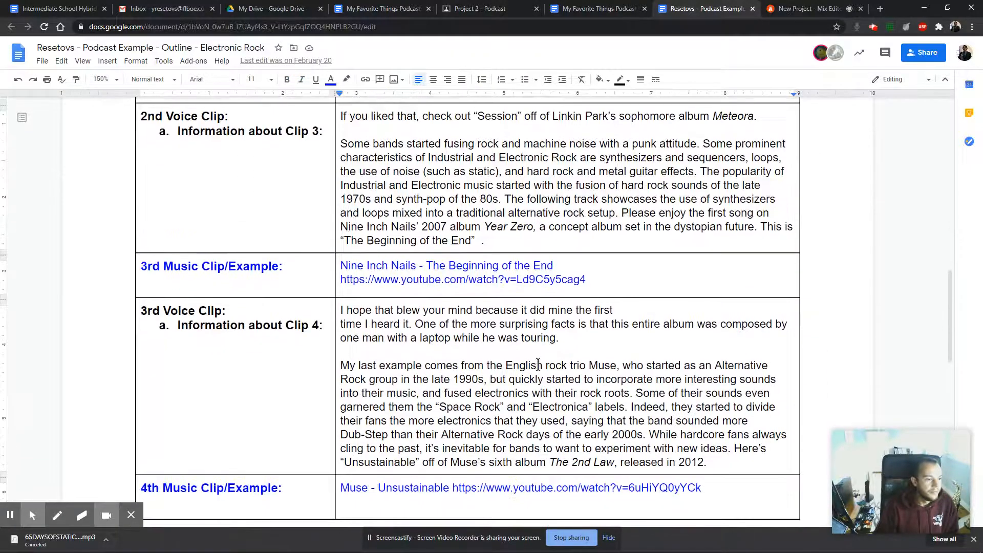
left_click(538, 230)
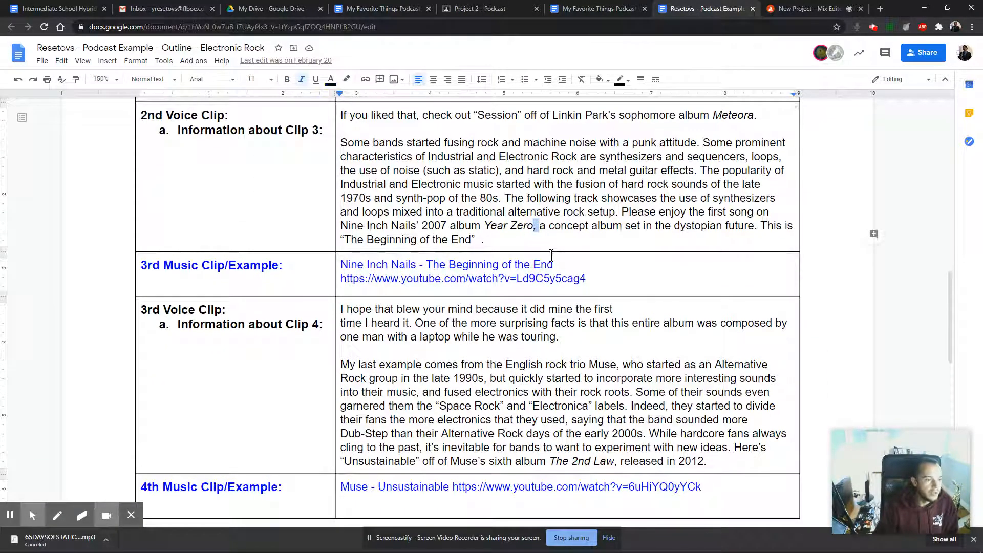
left_click_drag(761, 229, 755, 229)
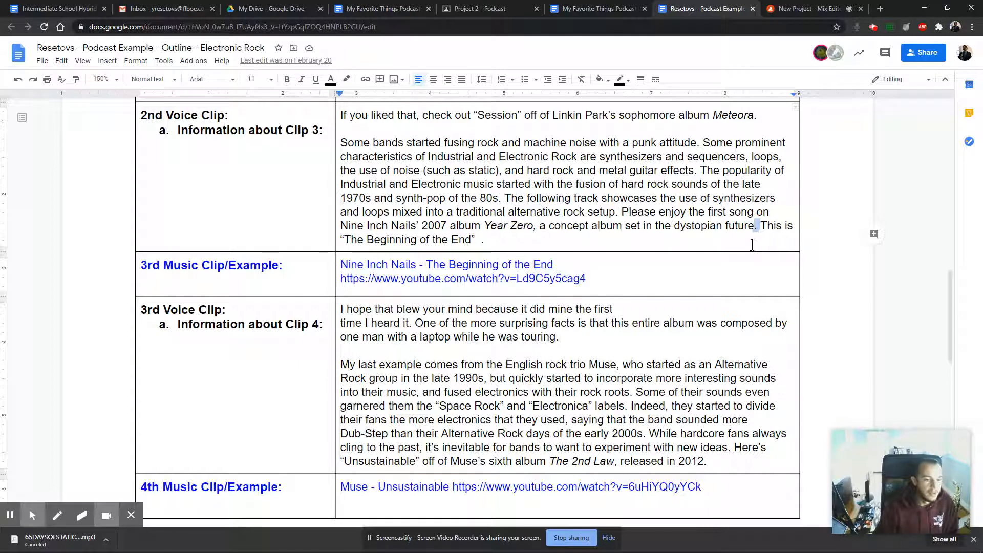
Step: Remove the extra spaces before the period after "The Beginning of the End" in the 2nd Voice Clip text
left_click(482, 240)
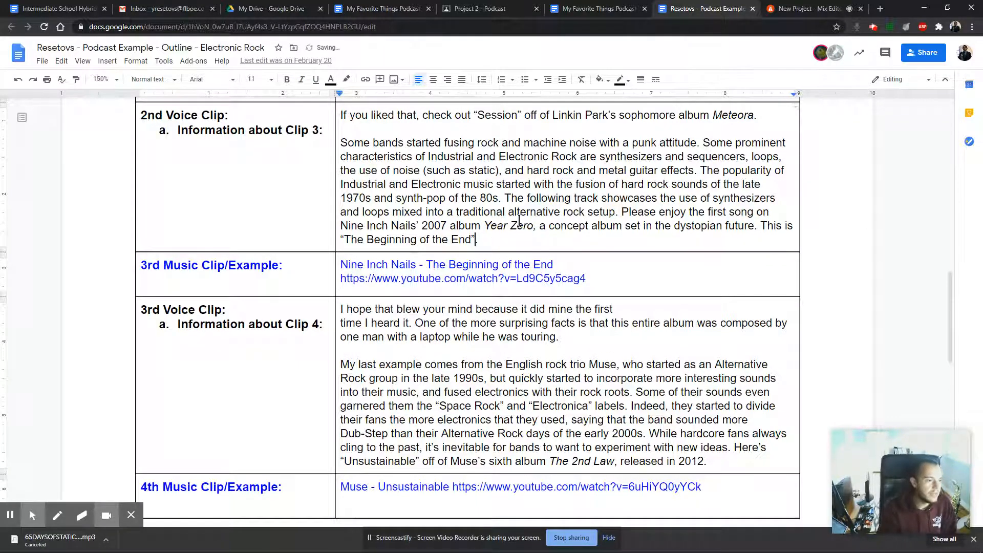
key("BackSpace")
key("BackSpace")
Step: Look over the rest of the example outline, revisit the My Favorite Things Podcast Outline and return to the Project 2 - Podcast assignment
scroll(526, 395, "down", 1)
scroll(526, 395, "down", 1)
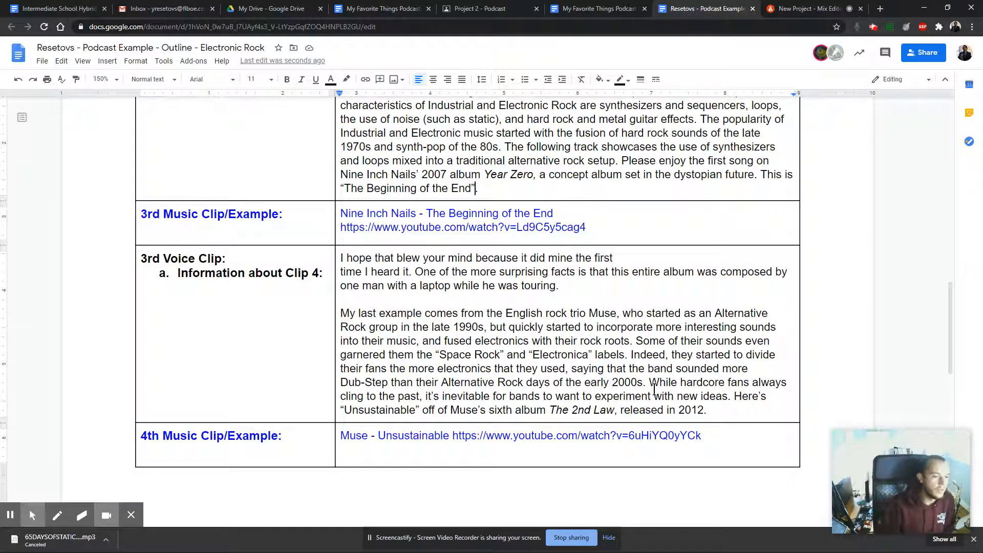
left_click_drag(951, 303, 922, 61)
left_click(575, 7)
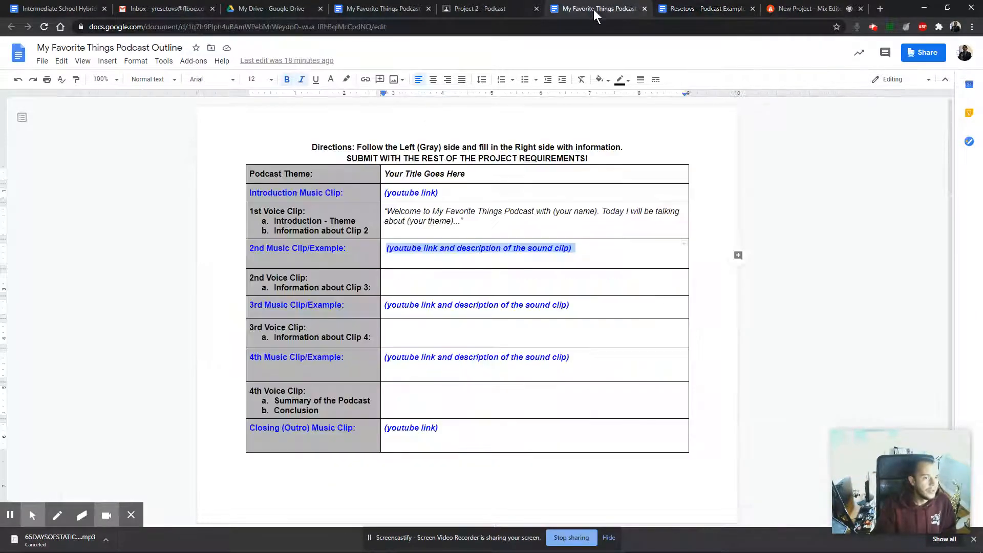
left_click(499, 11)
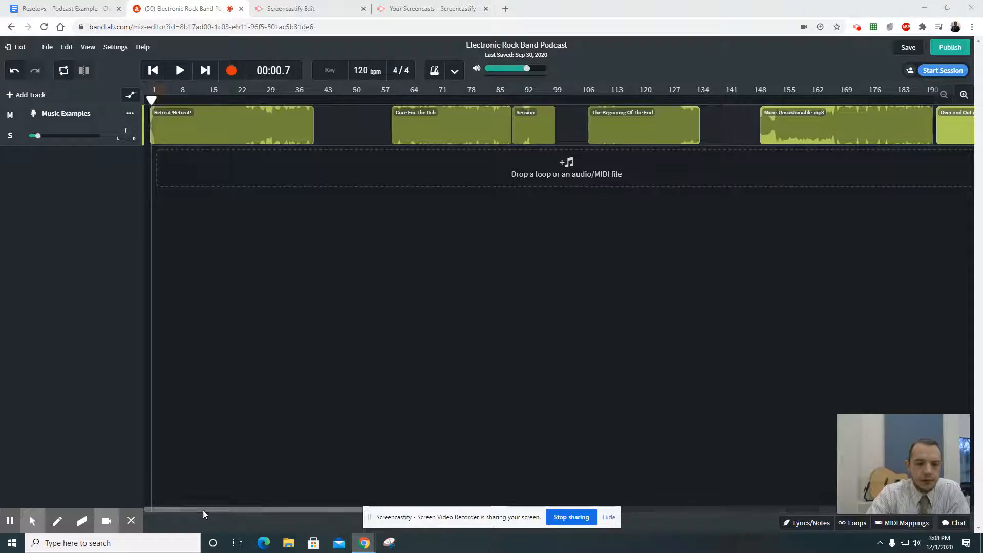
Step: Switch from the BandLab mix to the Electronic Rock example outline and look through its music and voice clip sections
left_click_drag(202, 510, 156, 505)
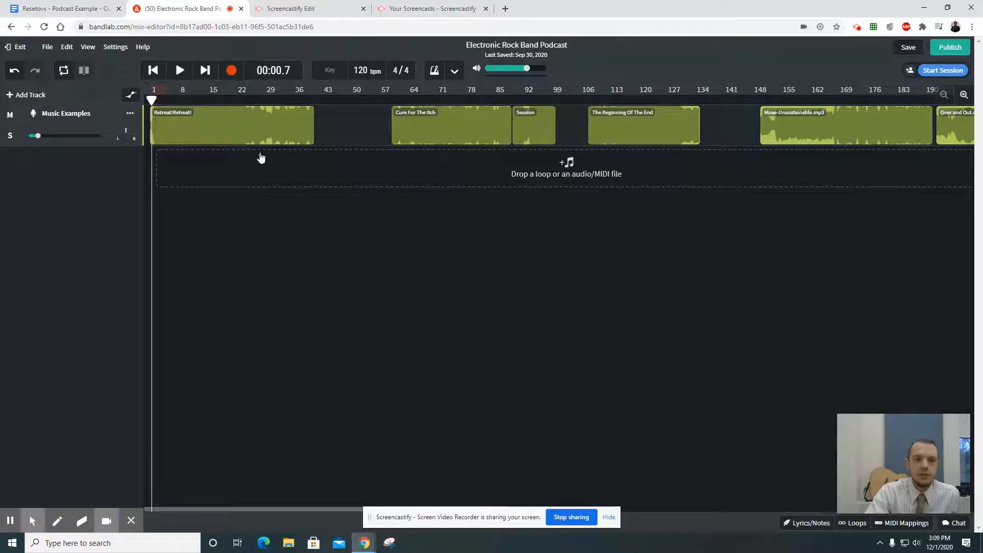
left_click(64, 9)
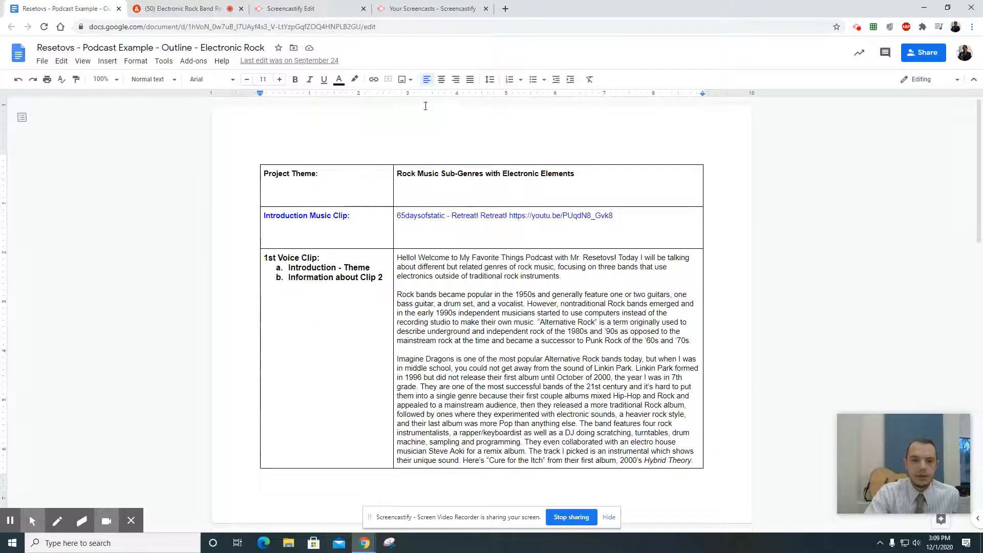
scroll(542, 312, "down", 1)
scroll(542, 311, "down", 9)
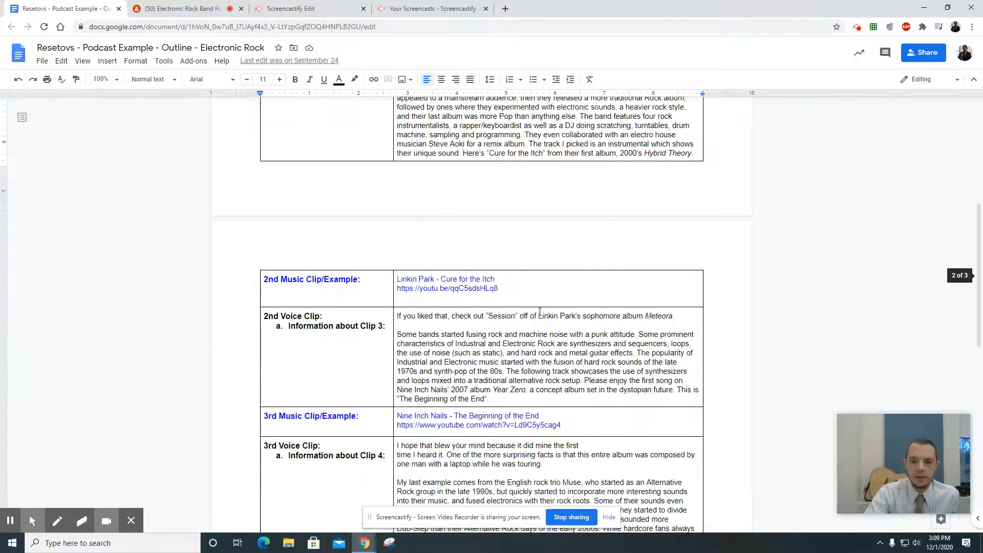
scroll(540, 311, "down", 6)
scroll(537, 310, "up", 18)
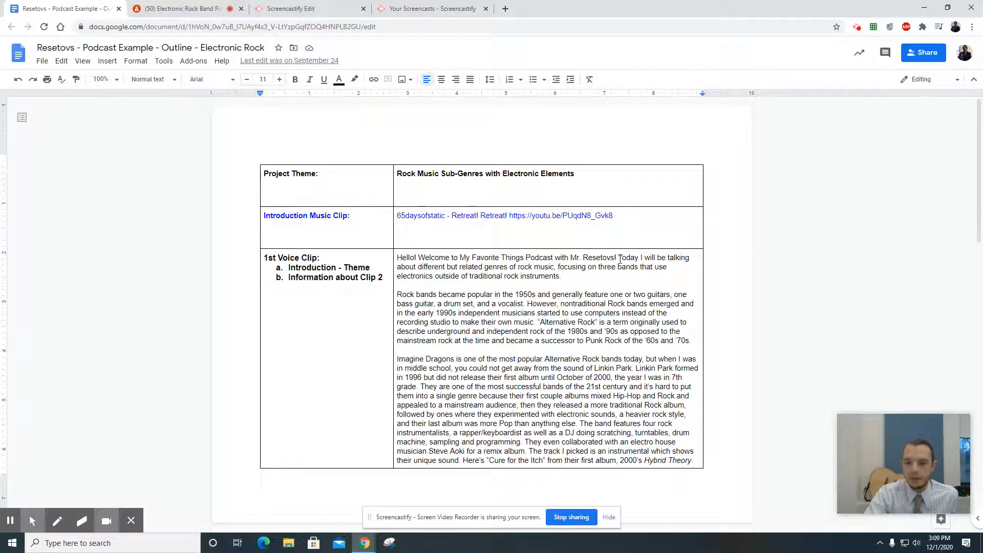
Step: Examine the paragraphs of the 1st Voice Clip script and how they lead into the 2nd Music Clip
left_click_drag(619, 259, 558, 277)
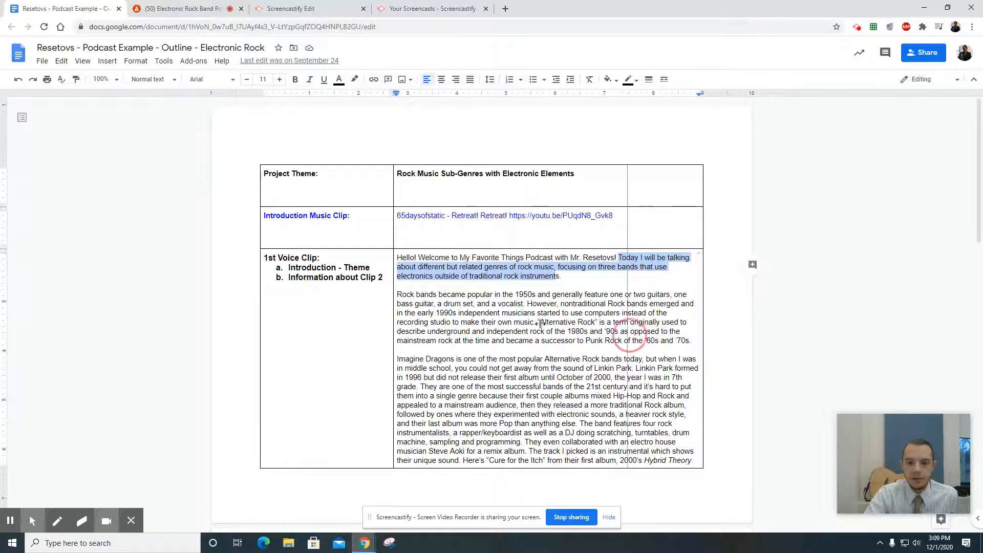
left_click_drag(398, 311, 395, 309)
left_click(406, 350)
scroll(458, 349, "down", 5)
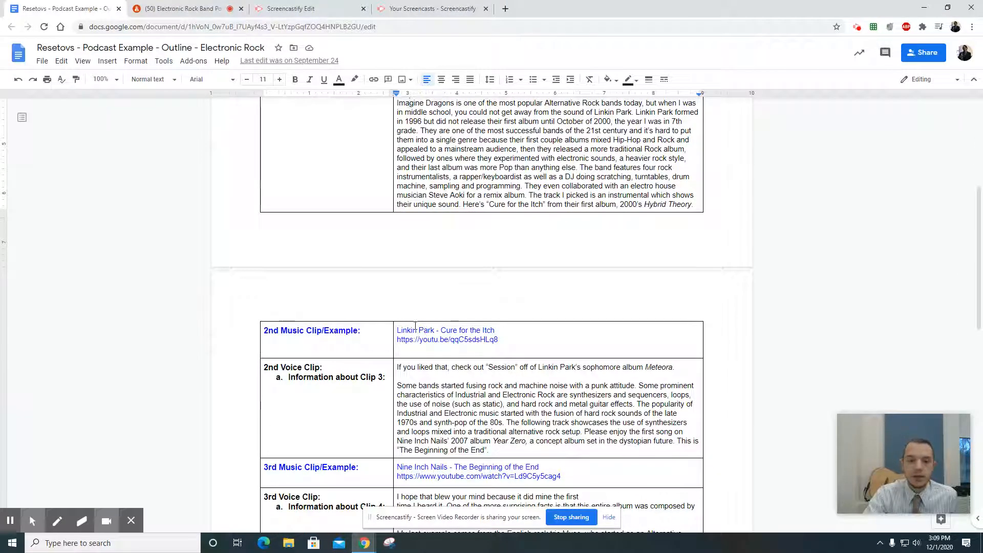
scroll(378, 341, "up", 4)
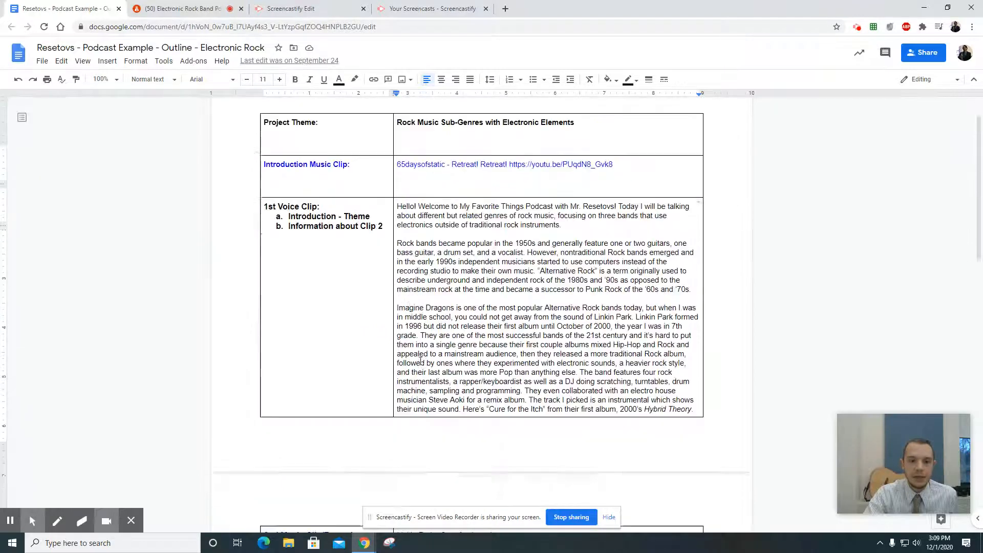
scroll(398, 347, "down", 4)
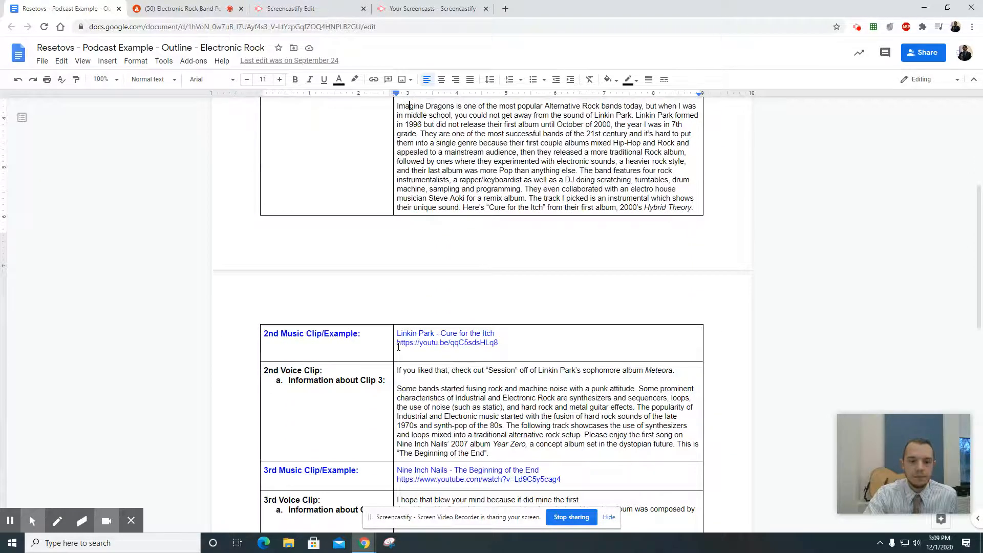
scroll(398, 347, "up", 5)
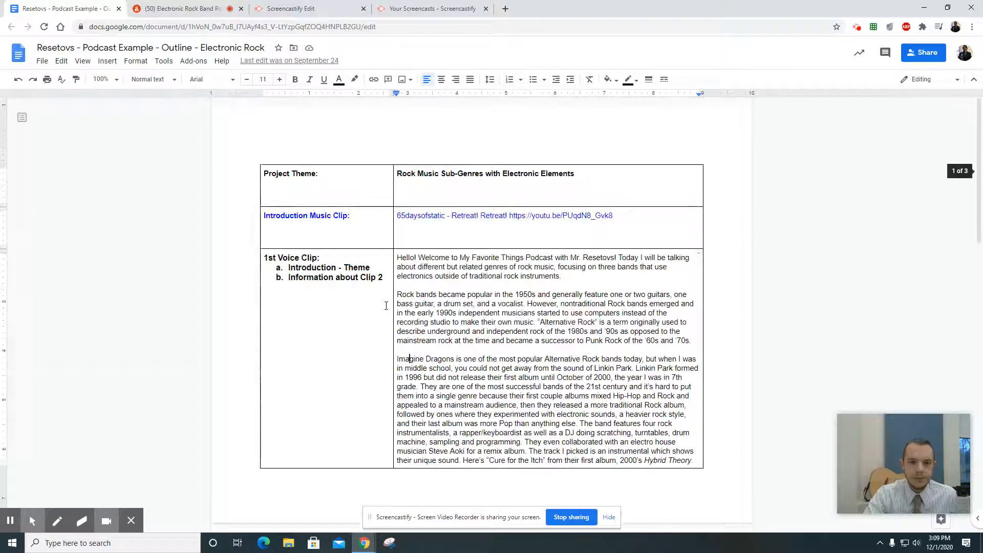
Step: Switch to the Electronic Rock Band Podcast project in BandLab and add a Voice/Mic track
left_click(169, 8)
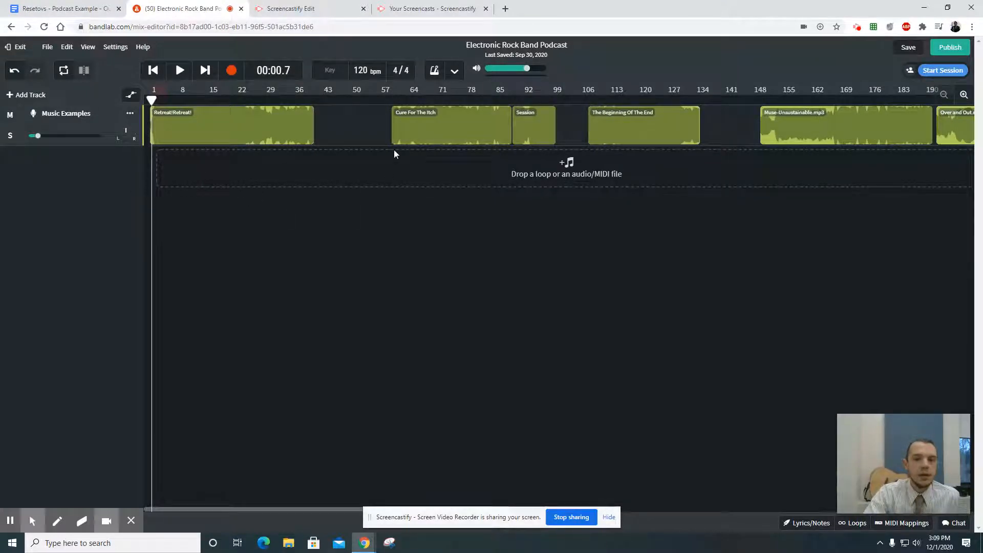
left_click(120, 27)
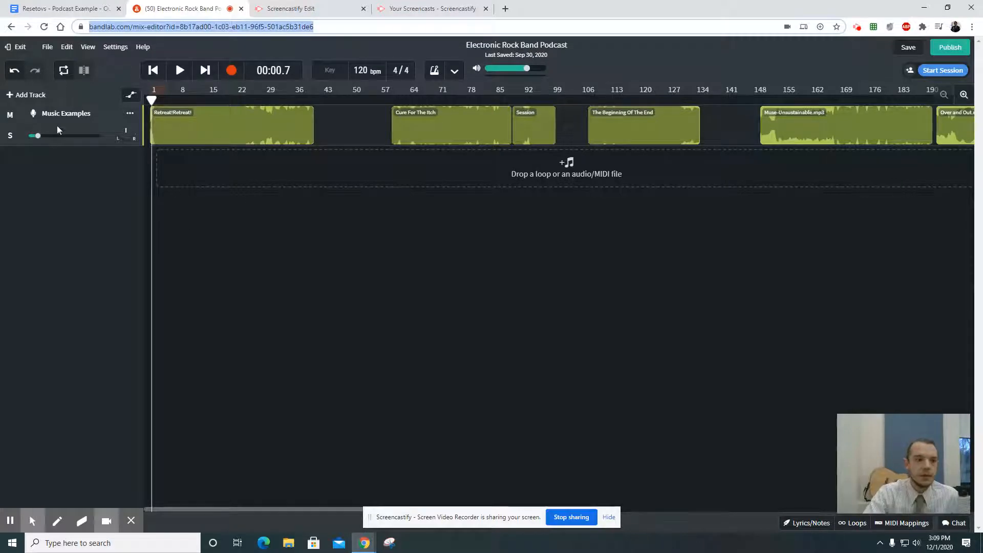
left_click(20, 98)
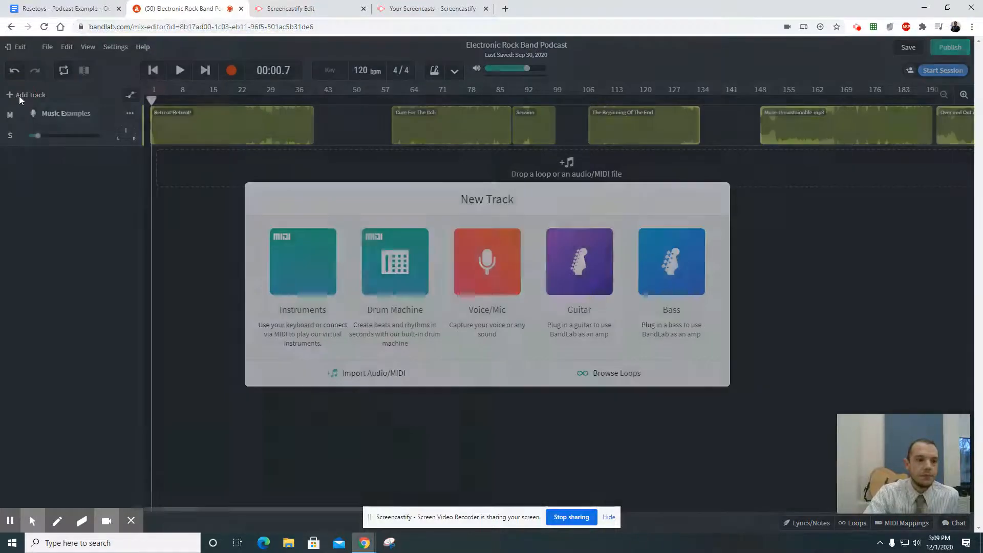
left_click(487, 281)
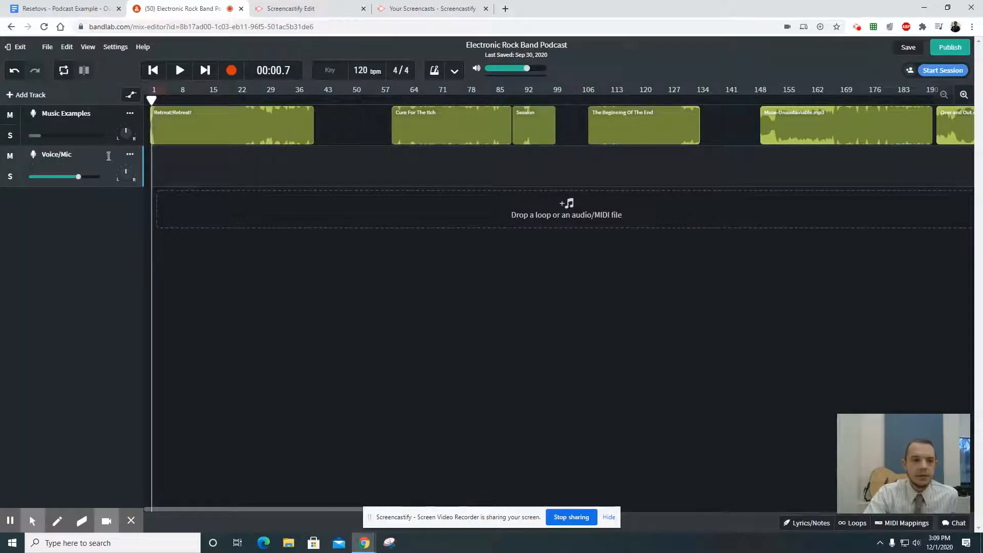
Step: Mute the Music Examples track
left_click(11, 121)
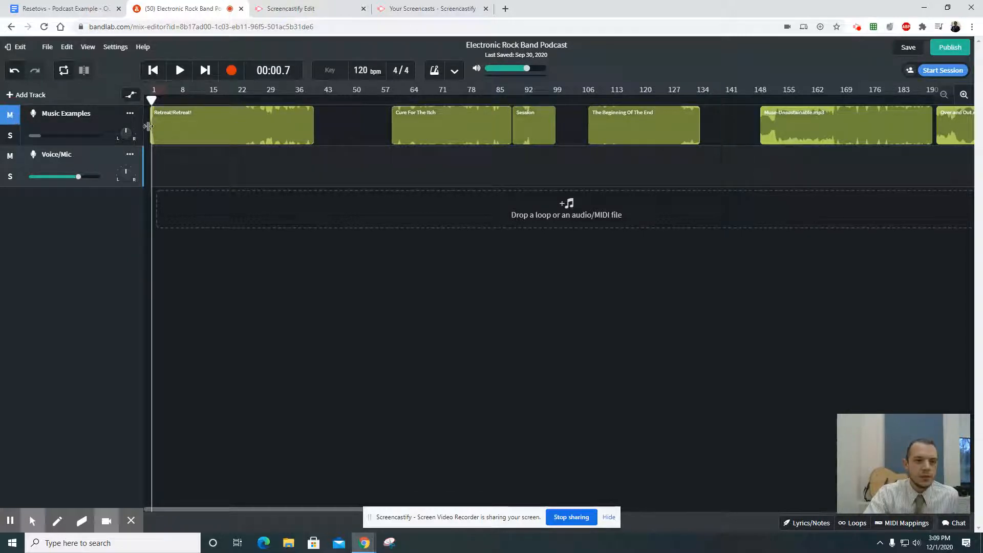
left_click(11, 117)
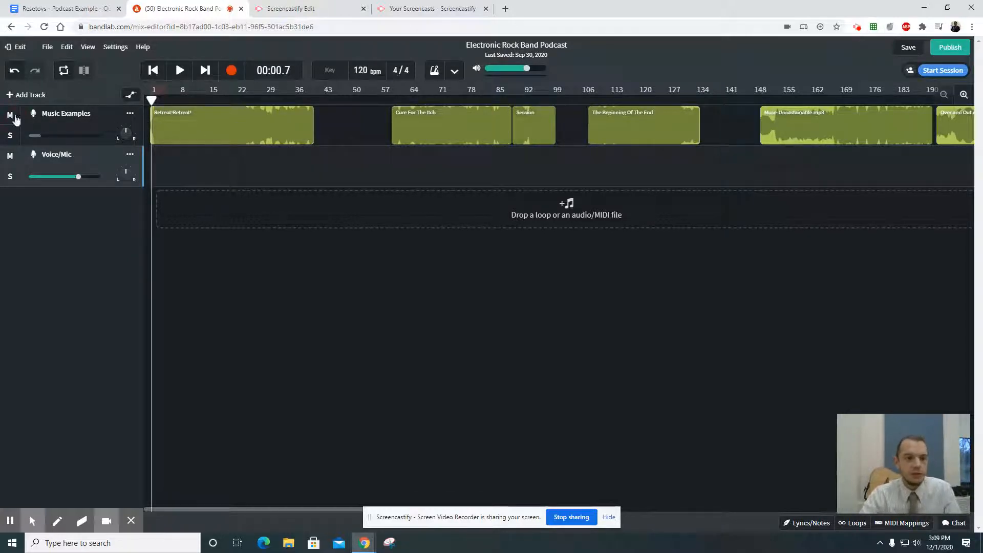
left_click(11, 117)
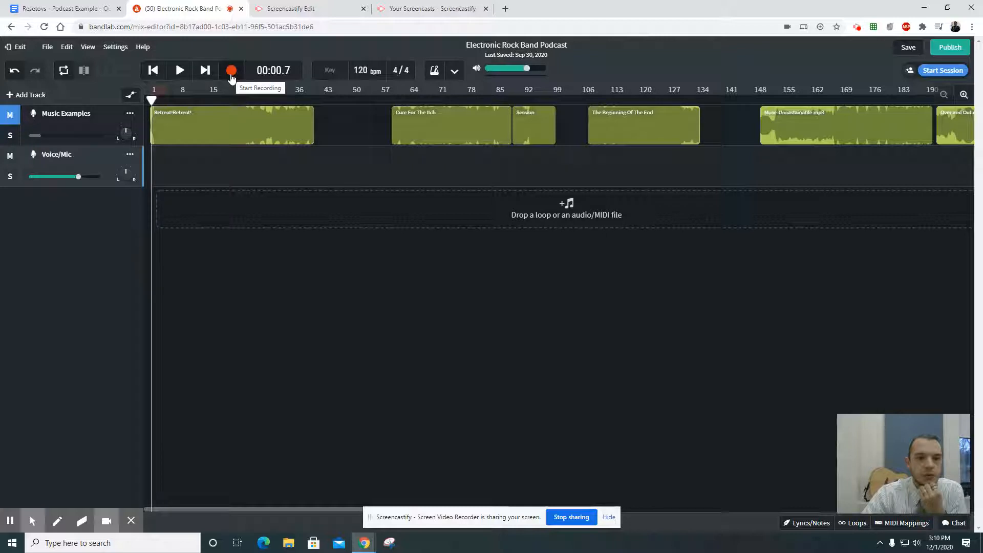
Step: Record the opening paragraph of the outline's 1st Voice Clip script onto the Voice/Mic track, reading it from the example outline
left_click(64, 9)
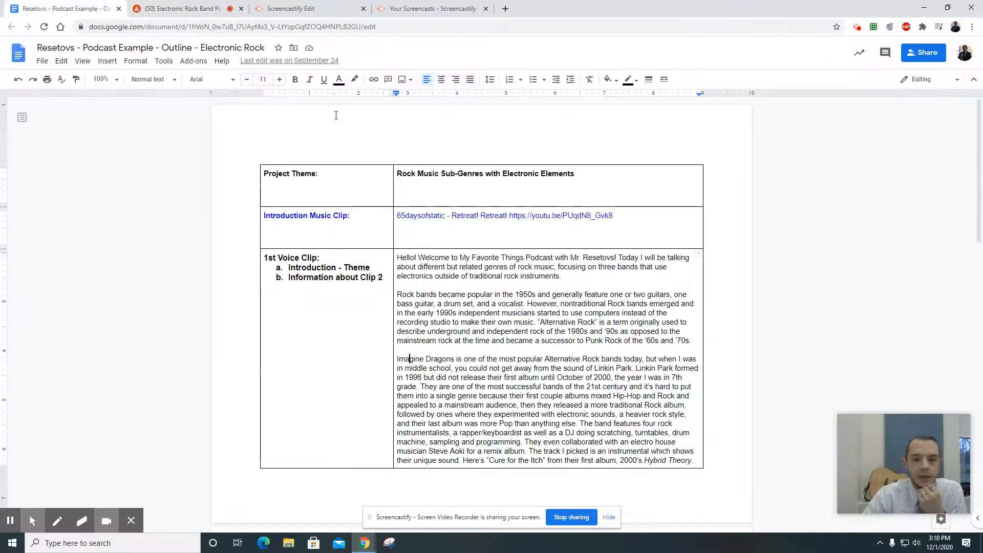
left_click_drag(398, 259, 579, 277)
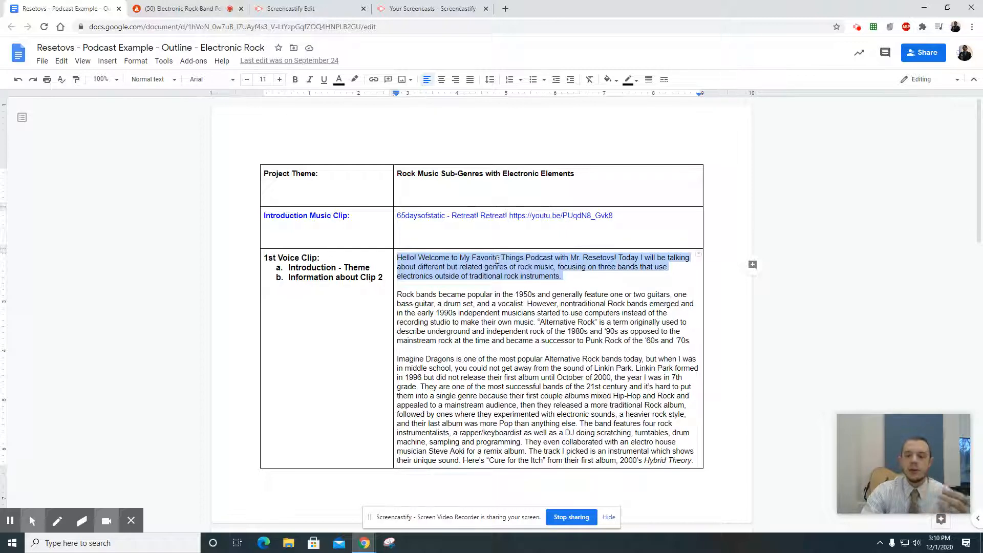
left_click(185, 10)
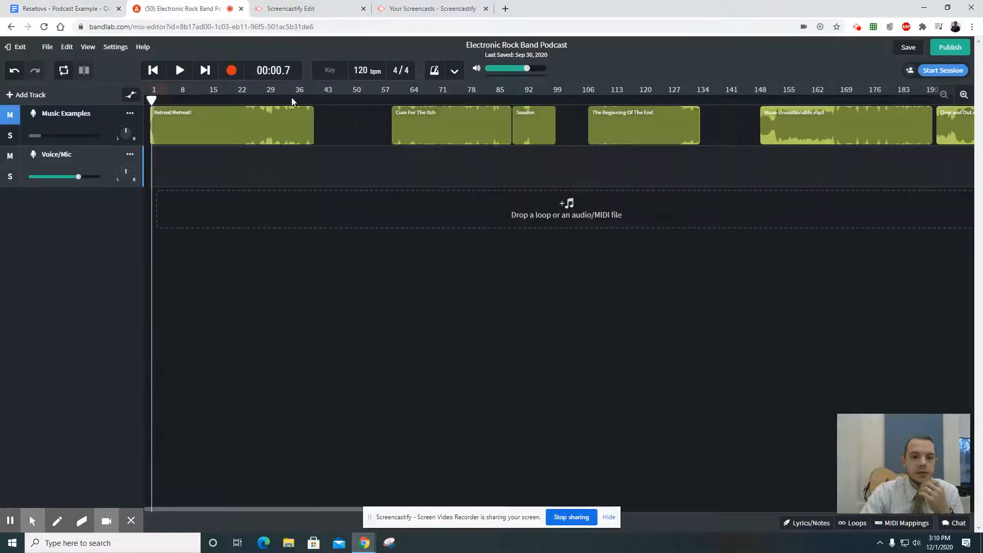
left_click(232, 71)
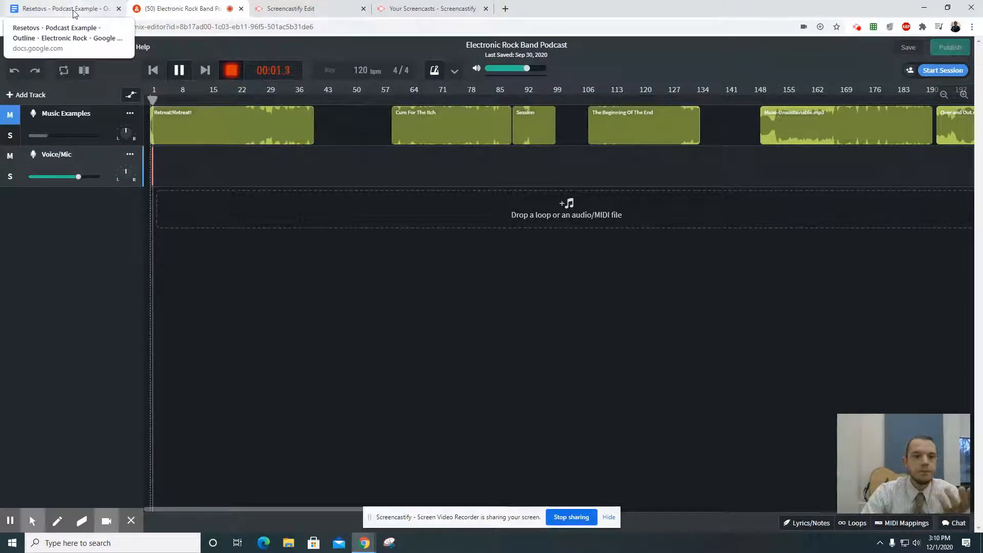
left_click(75, 10)
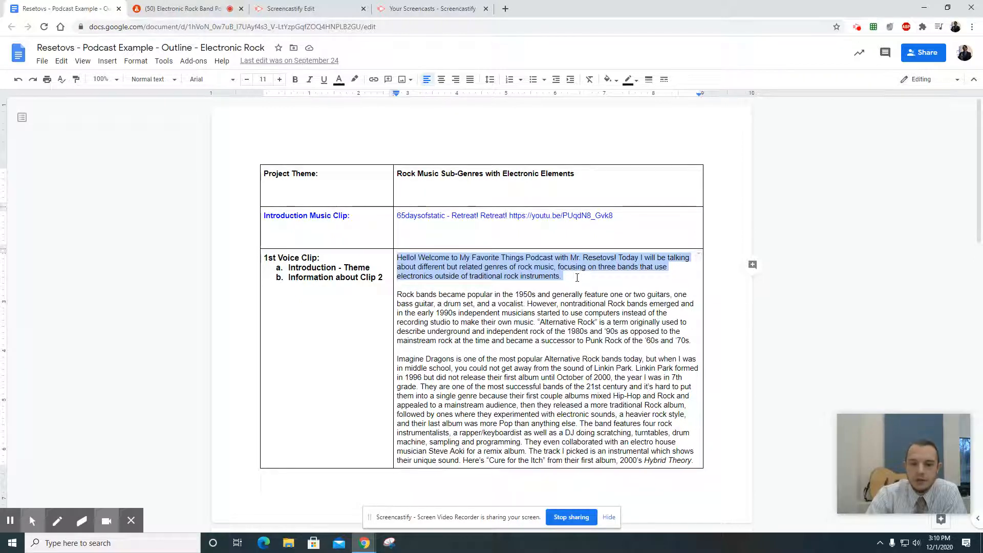
left_click(181, 8)
left_click(232, 70)
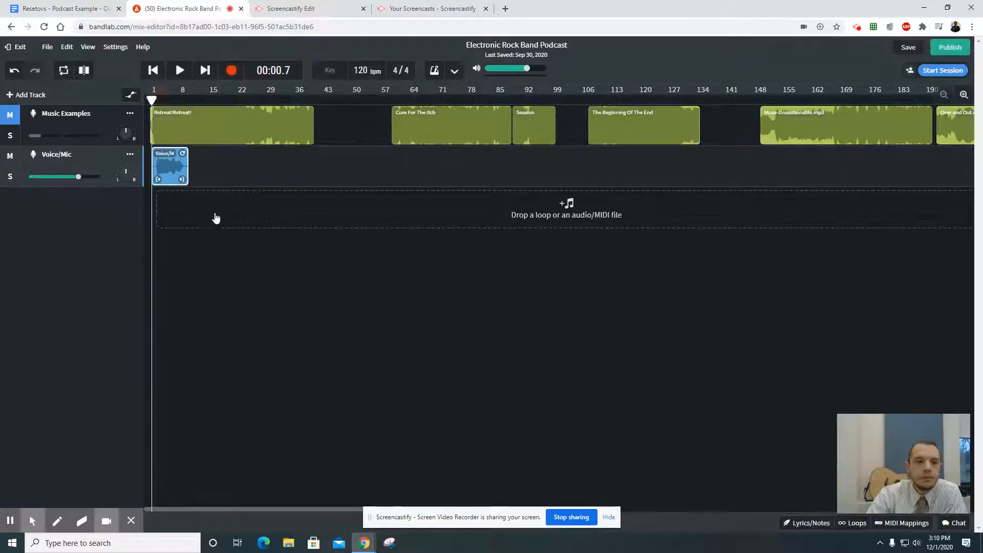
Step: Move the recorded voice clip to about bar 25, beneath the later part of the Retreat!Retreat! clip
left_click_drag(170, 165, 264, 172)
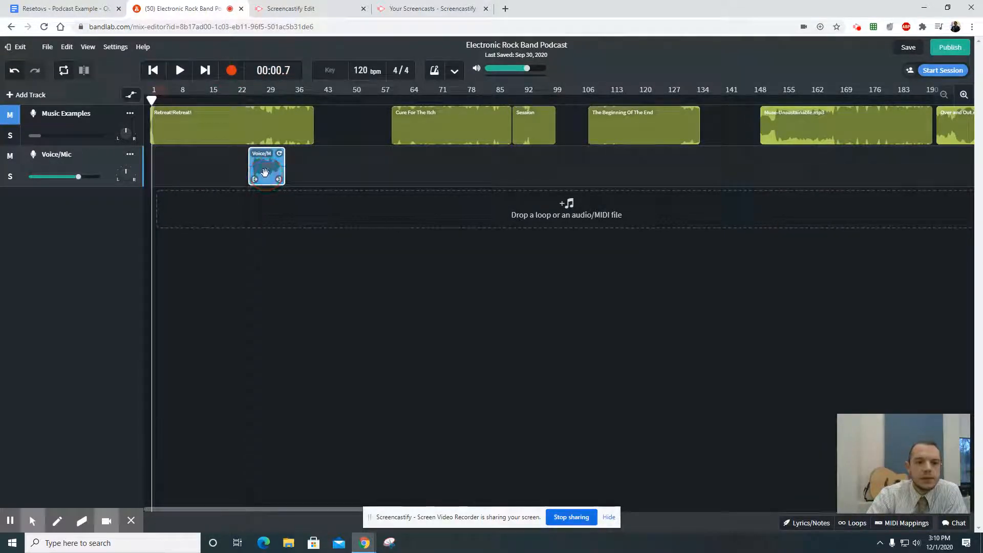
left_click(964, 95)
left_click(965, 95)
left_click(965, 95)
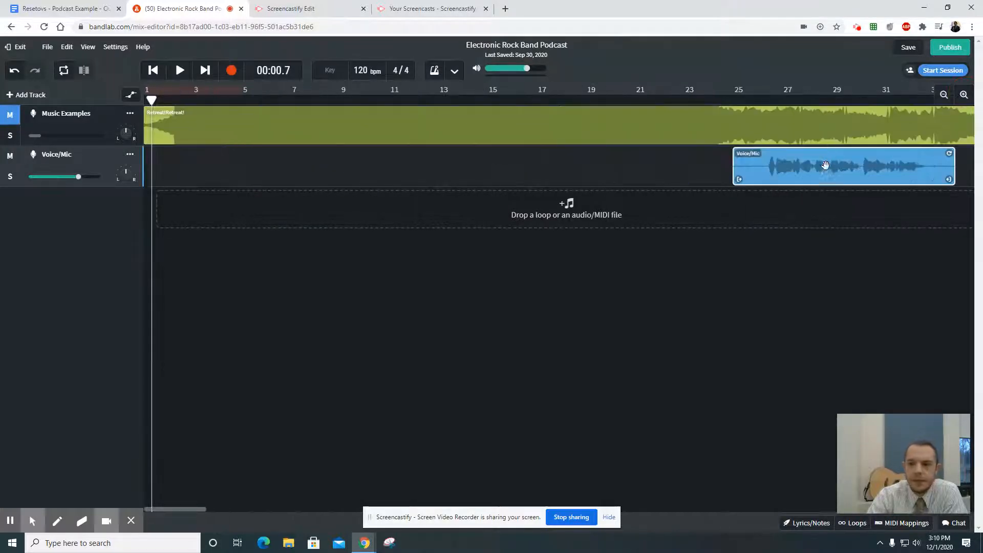
Step: Move the voice clip earlier to about bar 20 and trim the silence from its start and end
left_click_drag(825, 165, 709, 169)
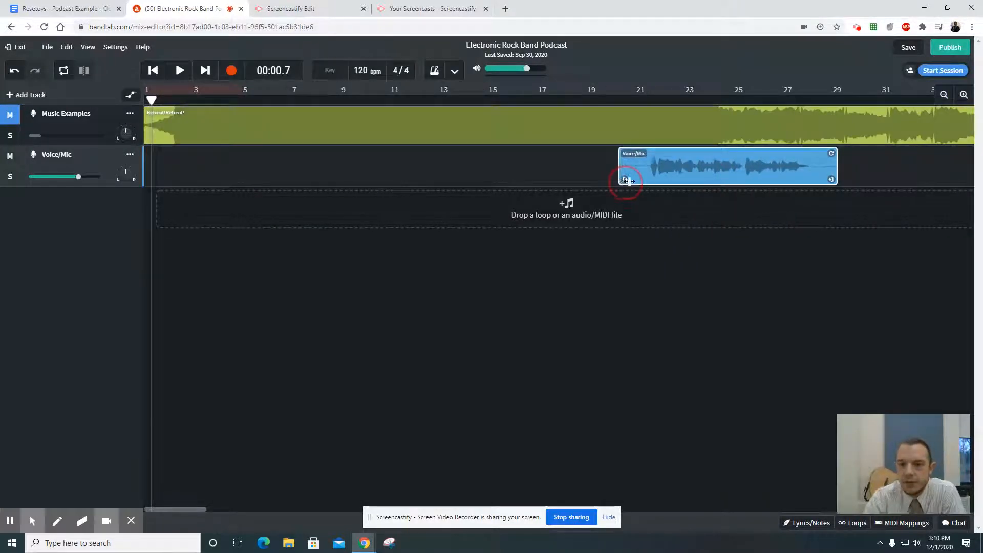
left_click_drag(626, 181, 651, 180)
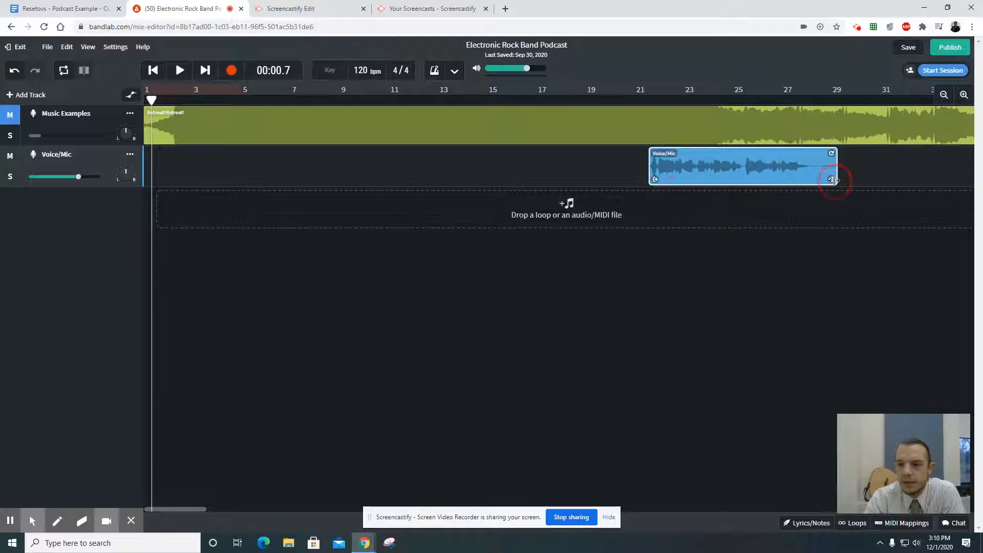
left_click_drag(833, 180, 806, 182)
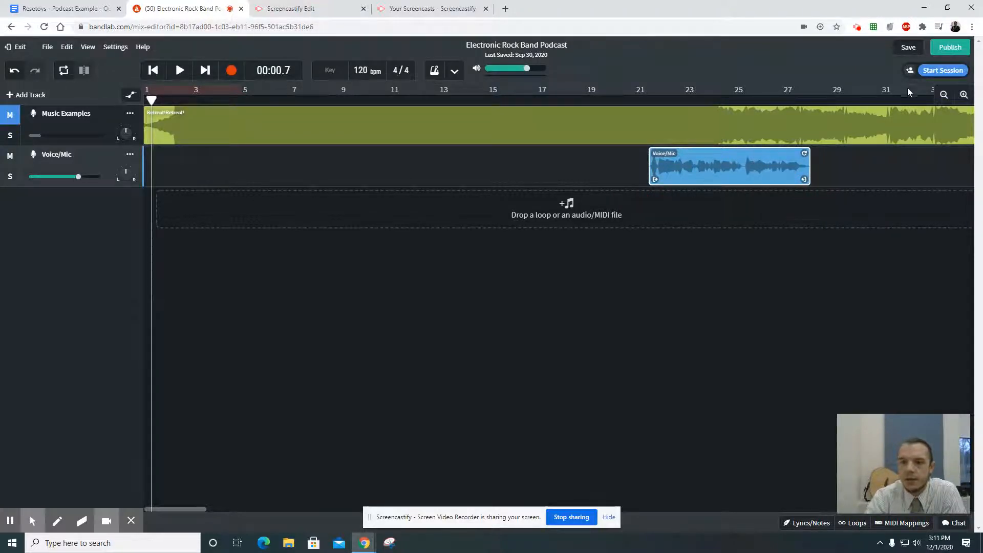
Step: Move the trimmed voice clip to start at 00:30.4, where the Music Examples volume curve begins to drop
left_click(945, 95)
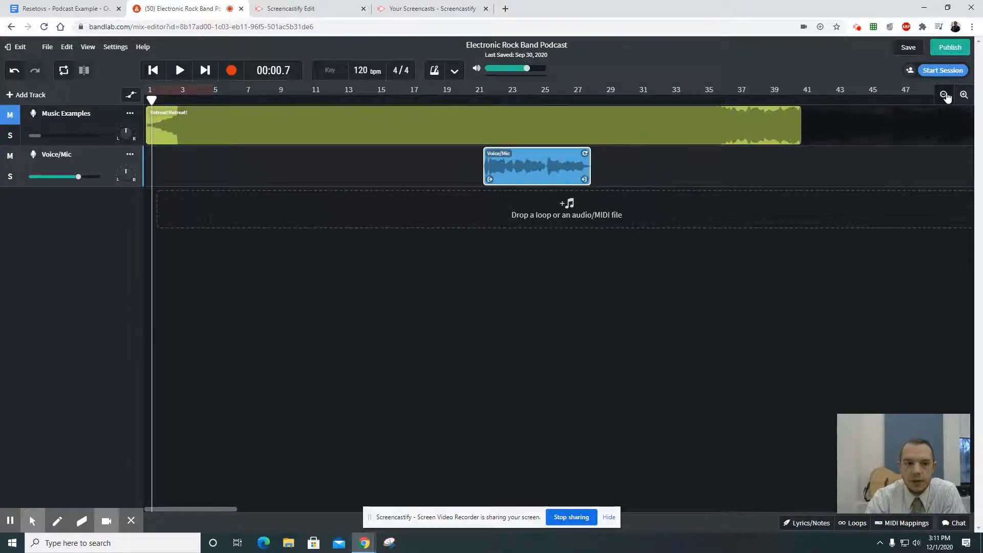
left_click_drag(532, 173, 554, 172)
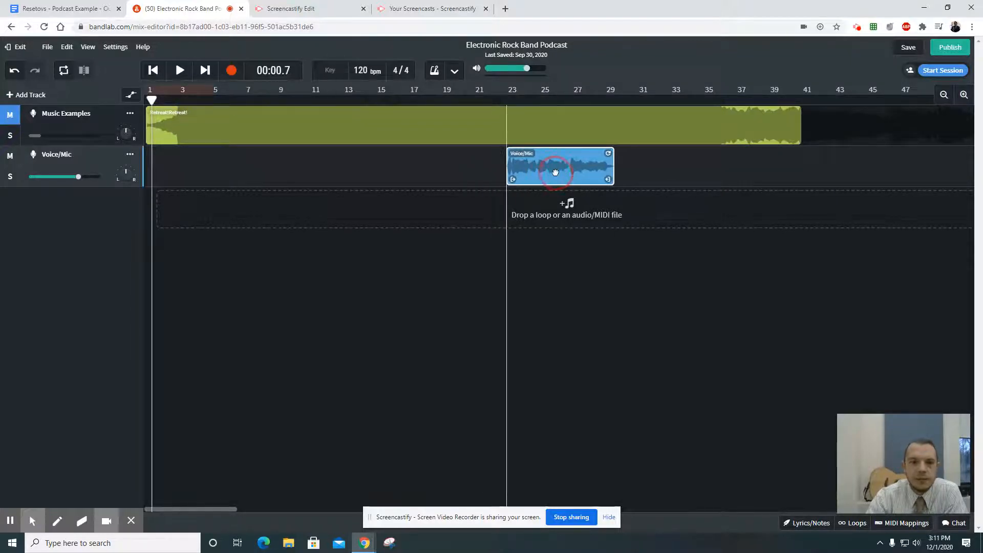
left_click_drag(153, 100, 395, 113)
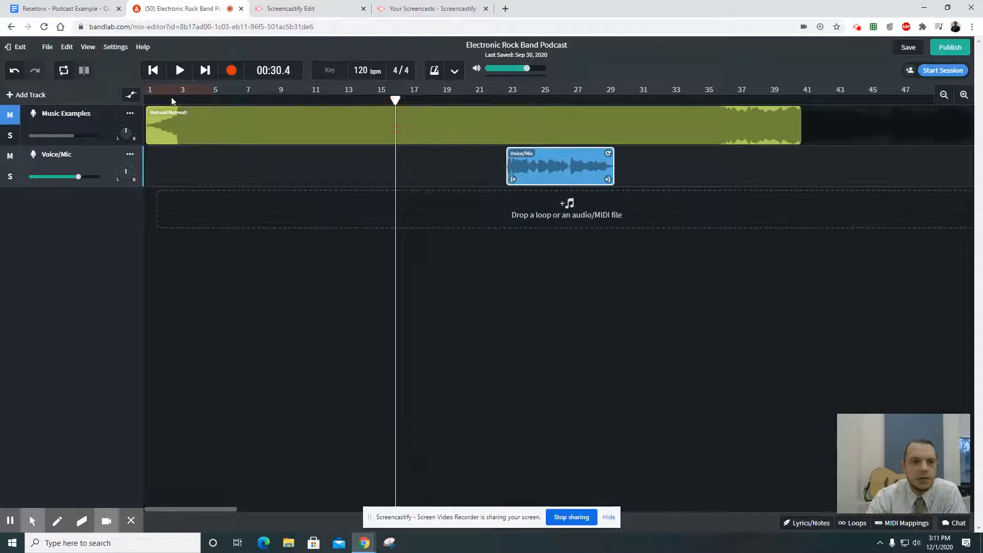
left_click(131, 95)
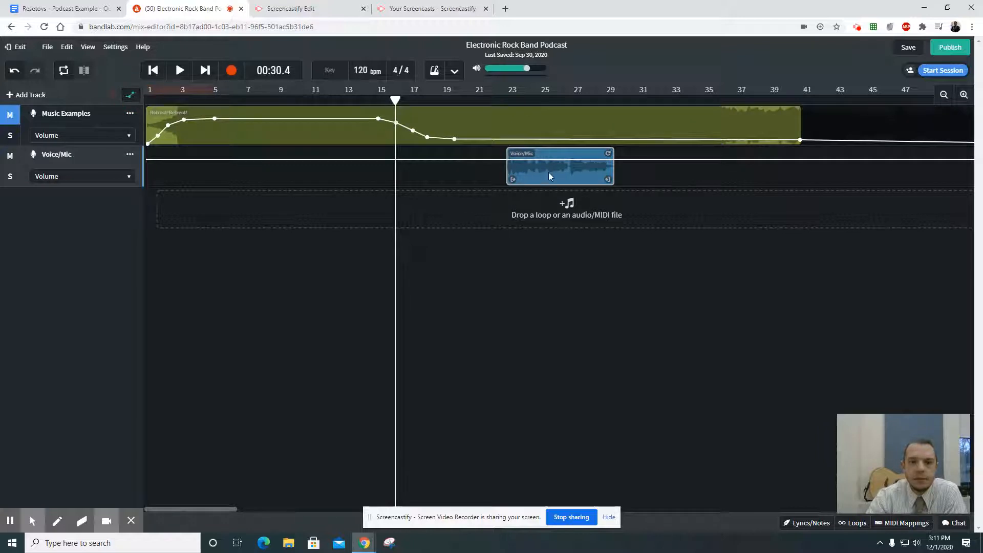
left_click(131, 95)
left_click_drag(561, 182, 452, 184)
left_click(131, 96)
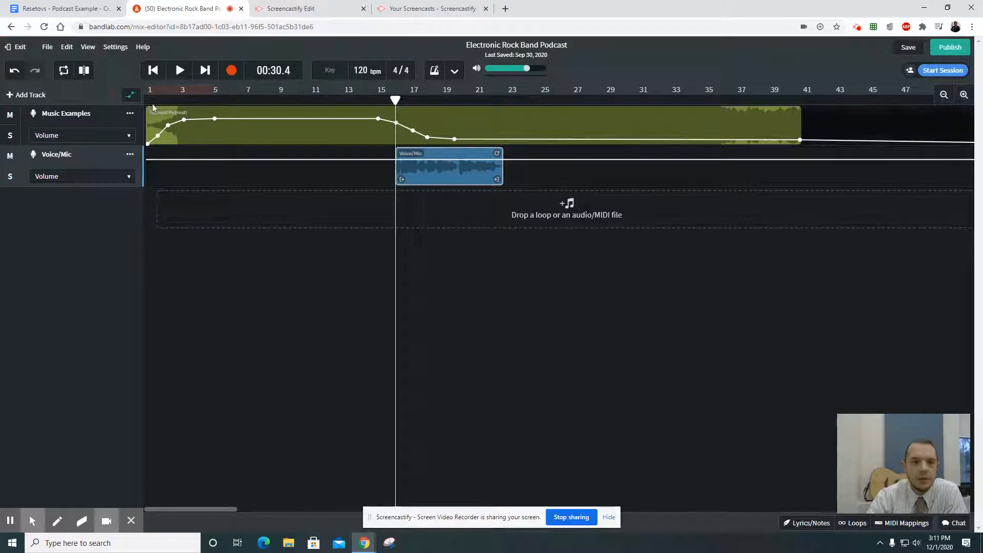
Step: Play the mix from 00:20.0 and shift the voice clip to start at about bar 18, once the music has faded
left_click(132, 95)
left_click_drag(395, 101, 311, 101)
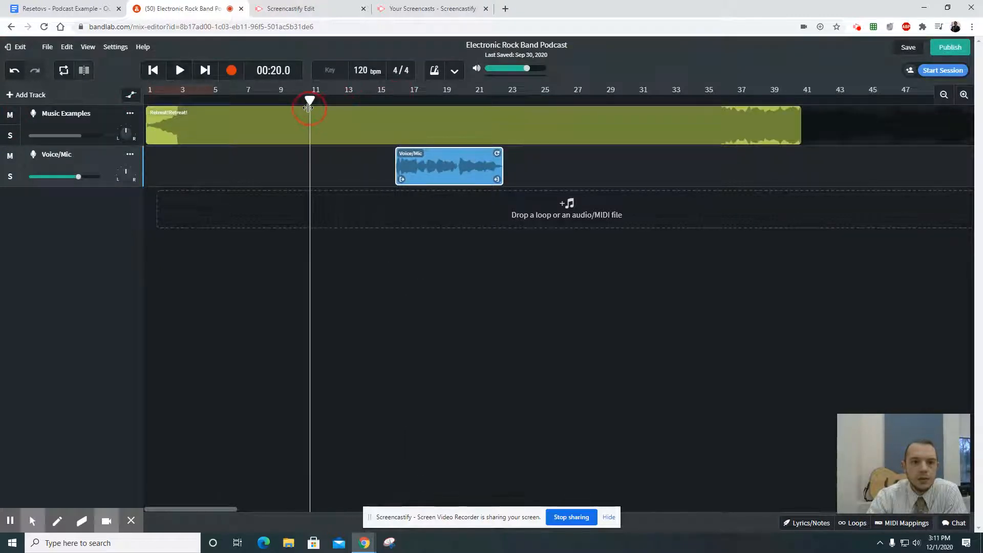
left_click(179, 71)
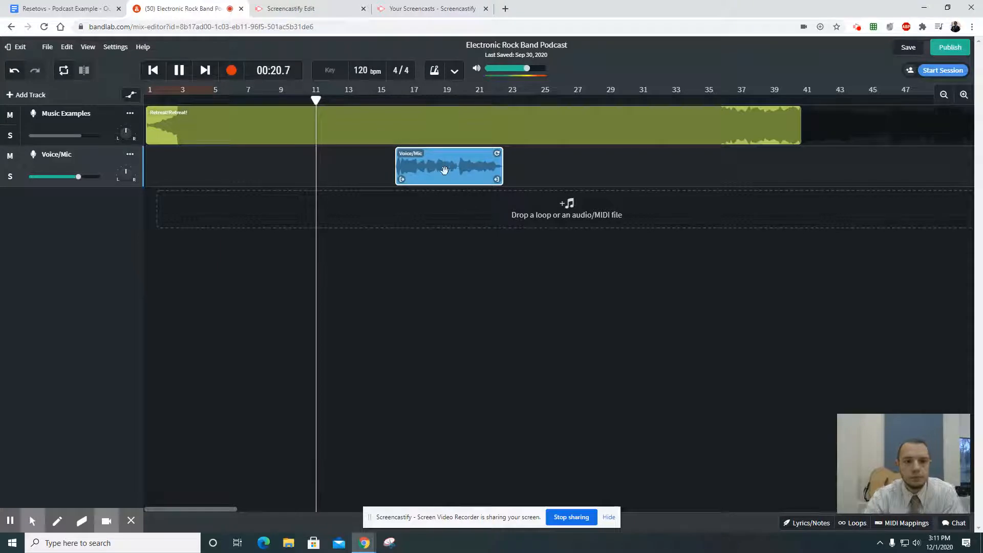
left_click_drag(446, 176, 487, 179)
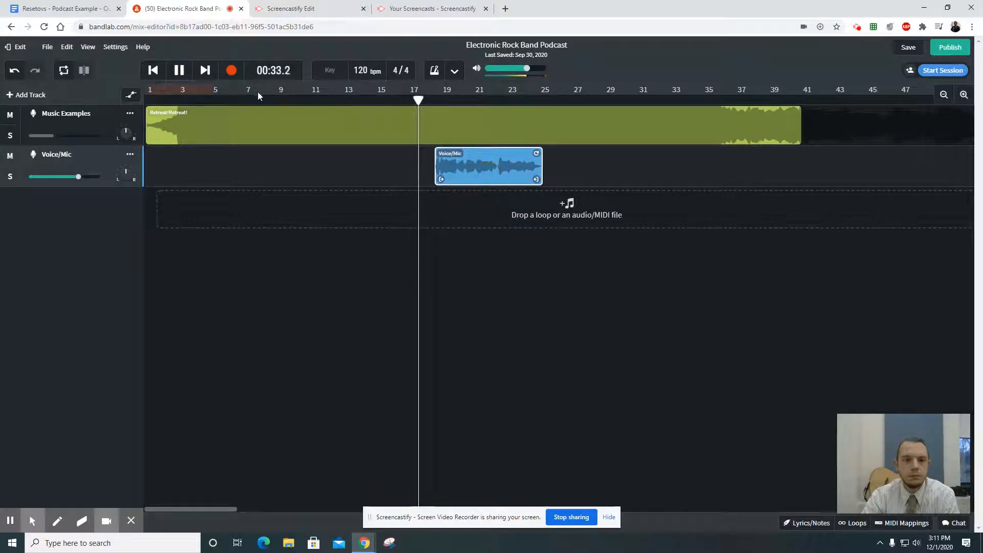
left_click(178, 72)
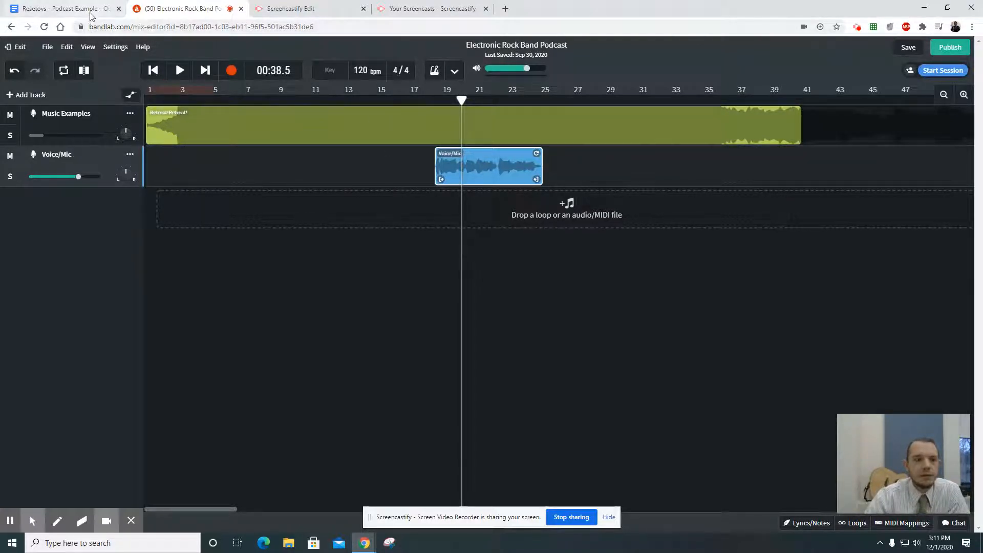
Step: Mute Music Examples and record the next outline paragraph onto the Voice/Mic track from the first clip's end at 00:48.4
left_click(131, 95)
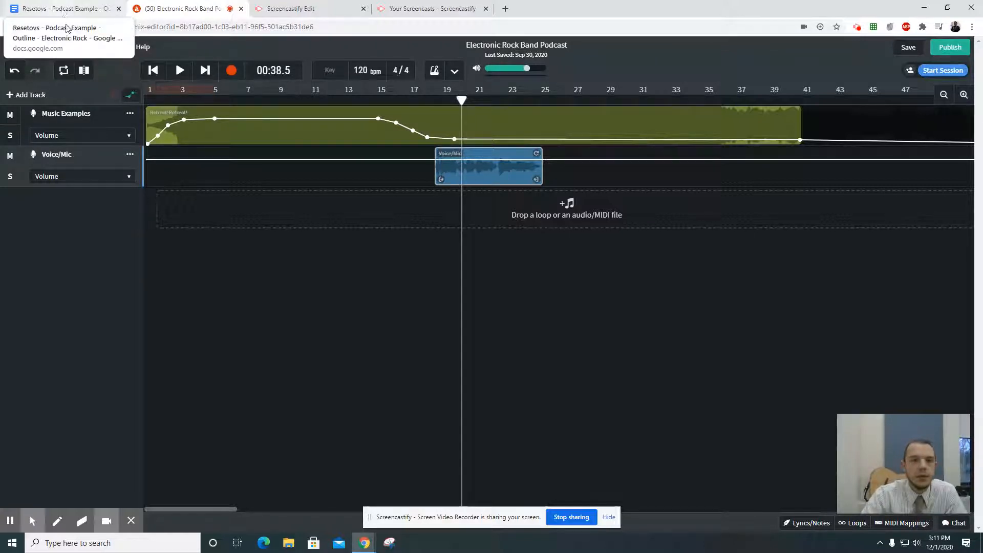
left_click(10, 115)
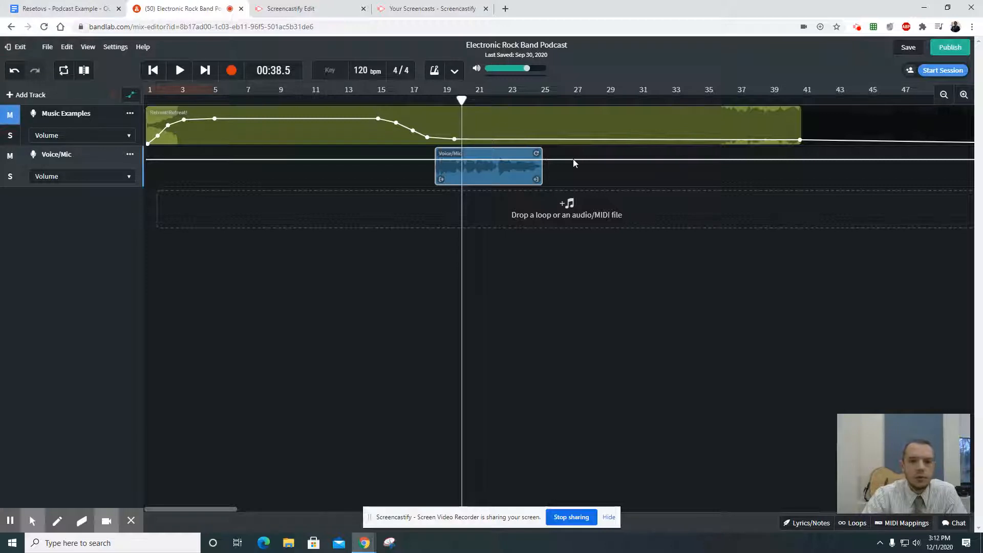
left_click_drag(462, 99, 543, 111)
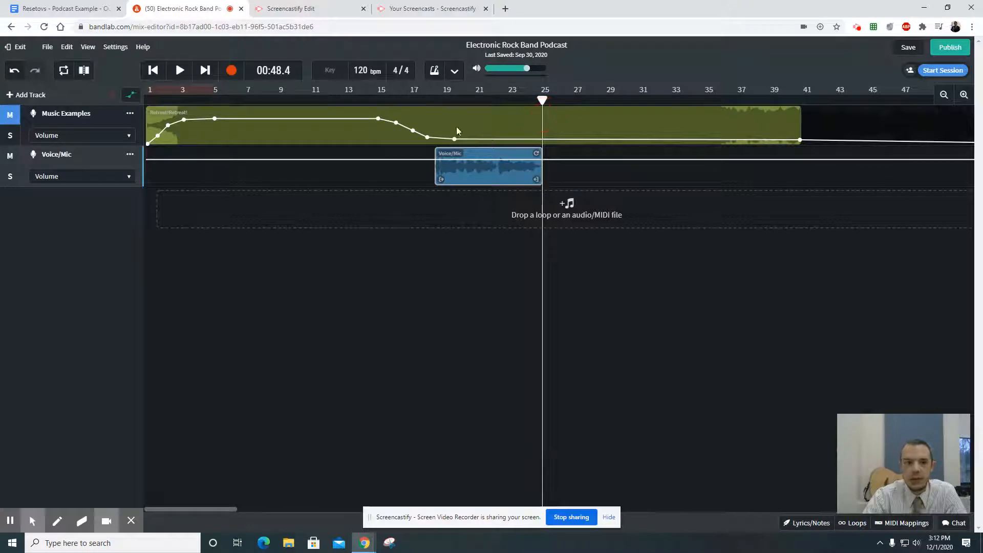
left_click(240, 75)
left_click(86, 11)
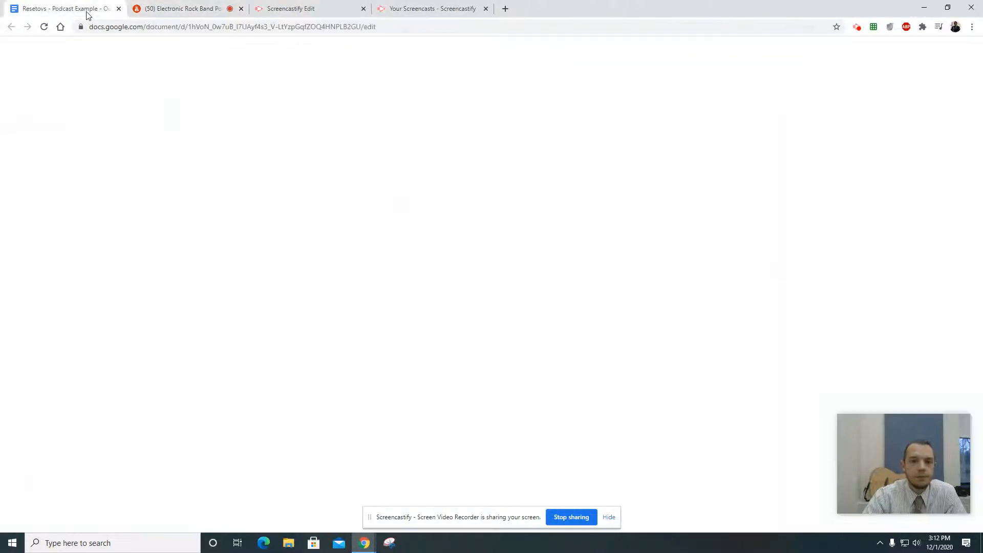
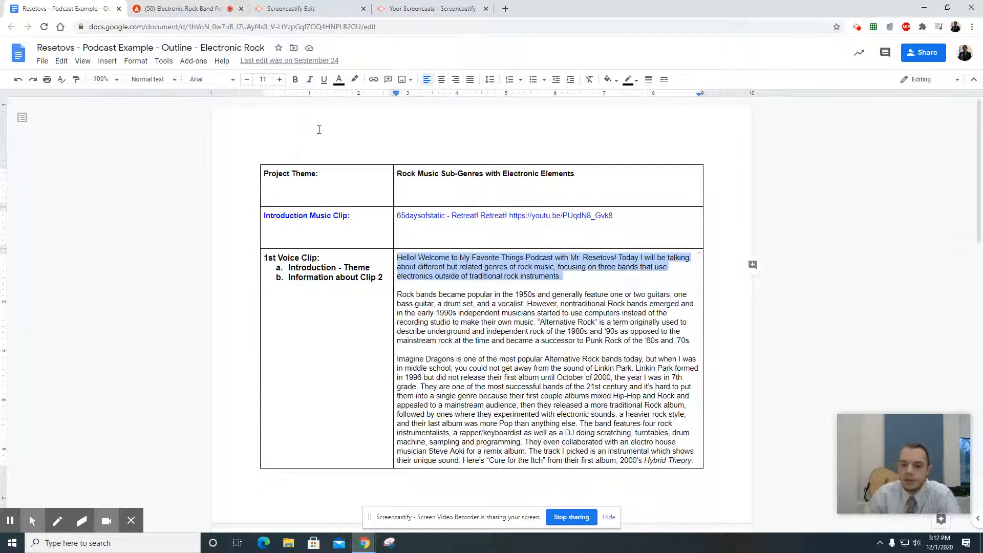
left_click(199, 8)
left_click(232, 74)
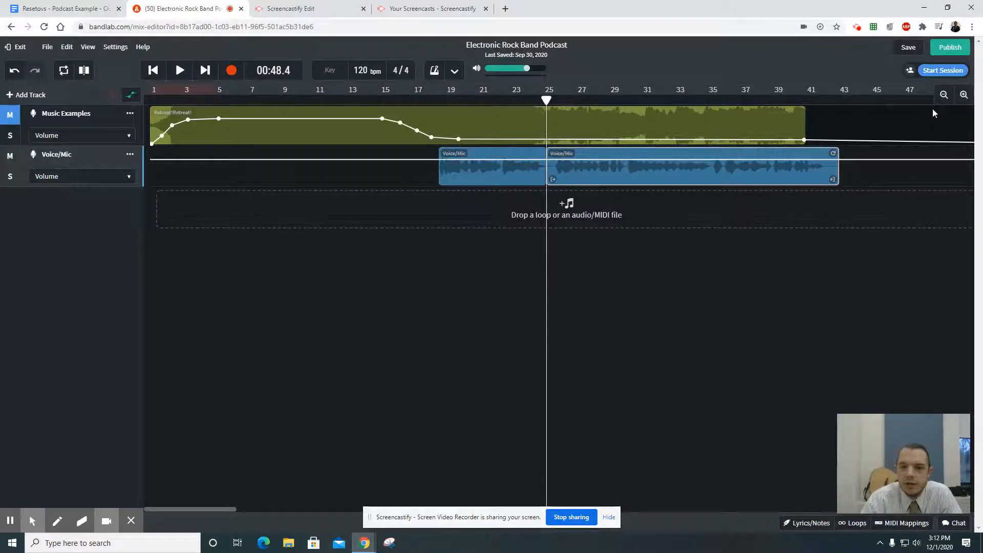
Step: Play back the transition between the two voice clips from 00:46.0
left_click_drag(545, 100, 527, 101)
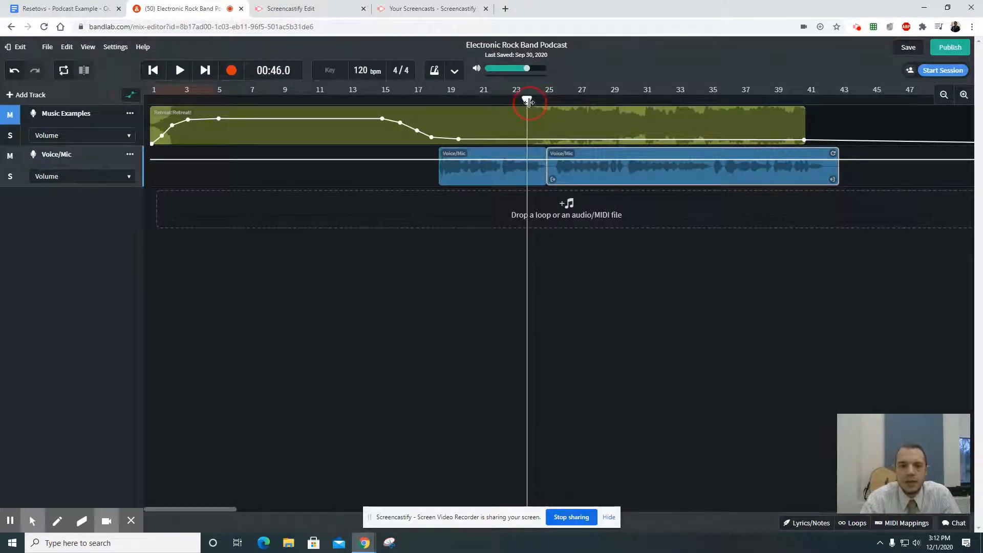
key("space")
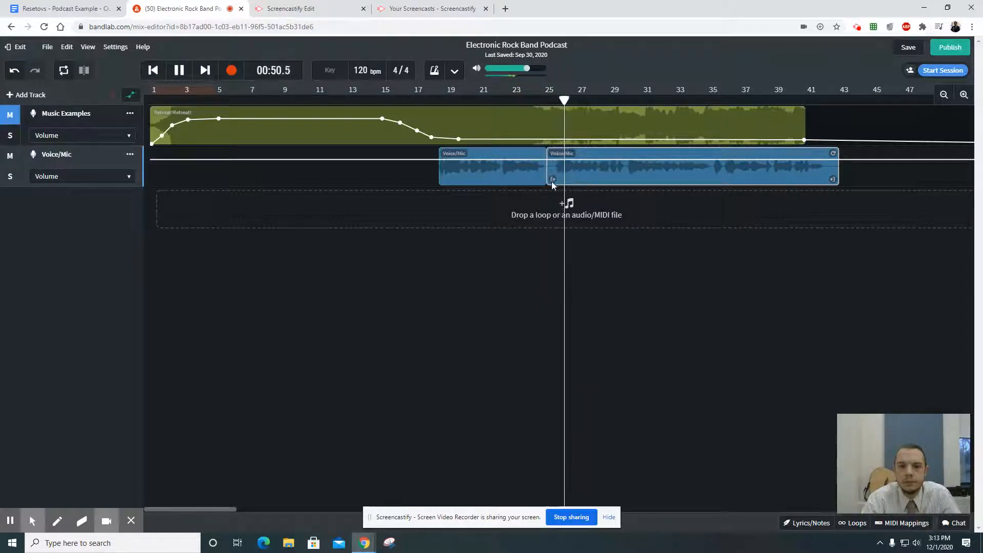
key("space")
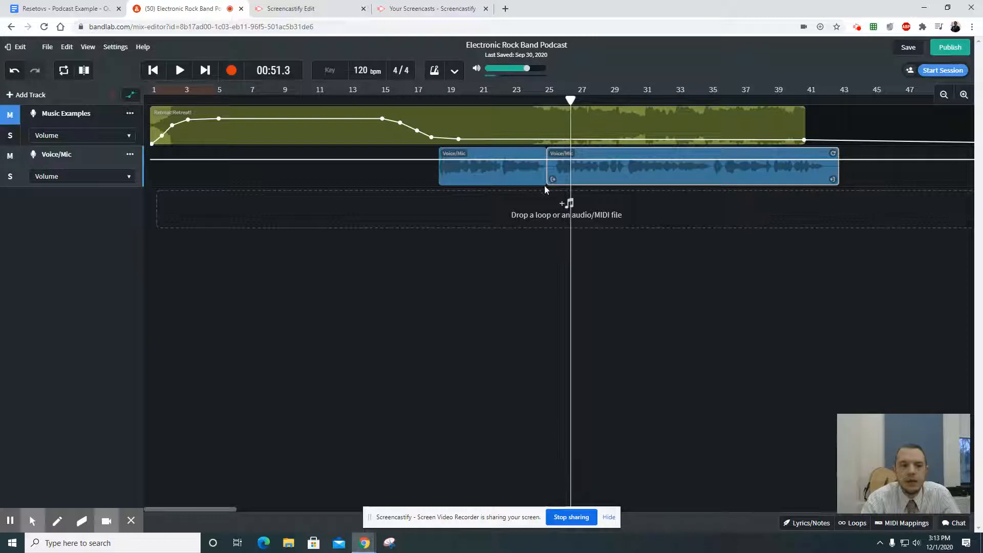
Step: Trim the silence from the start of the second voice clip and move it directly against the first clip's end
left_click(552, 160)
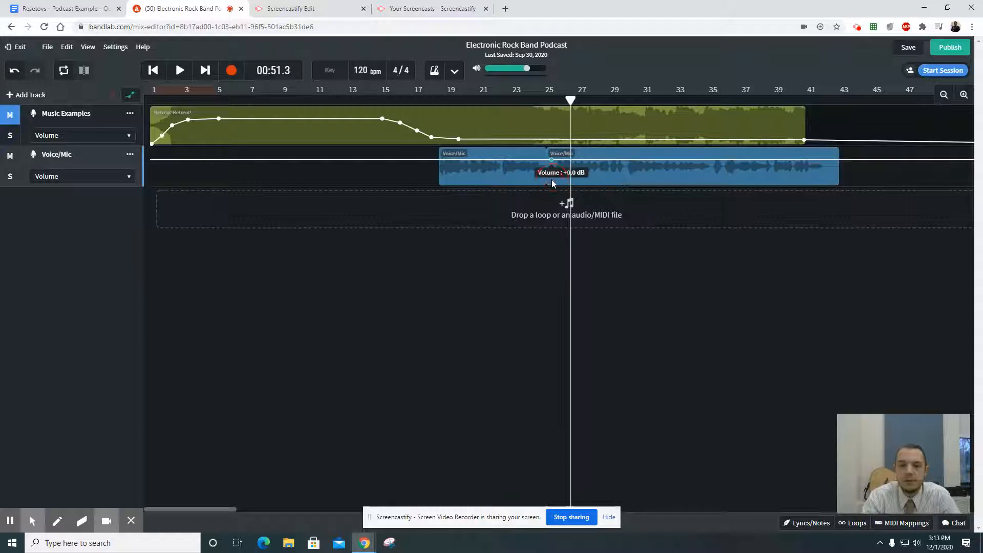
key("ctrl+z")
left_click(131, 97)
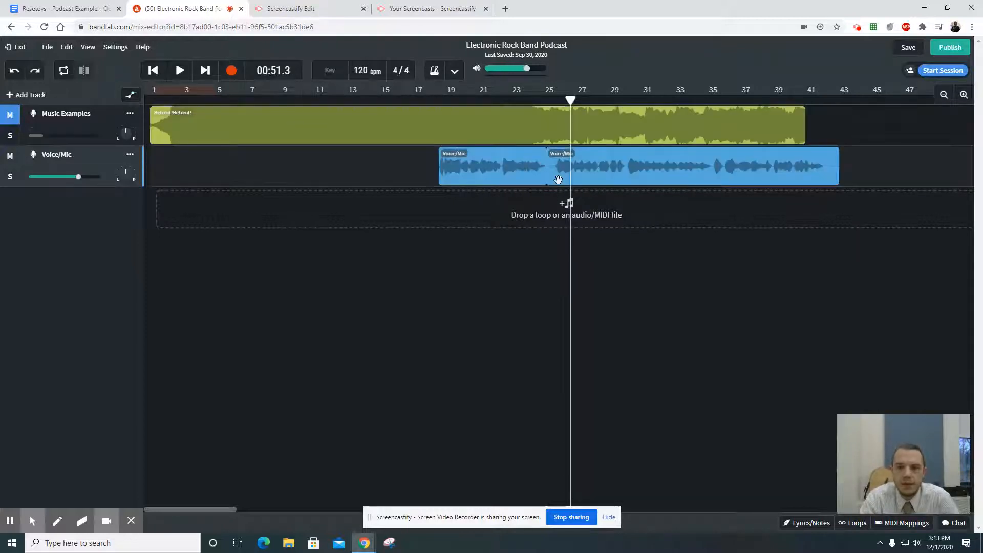
left_click(558, 180)
left_click_drag(551, 180, 557, 180)
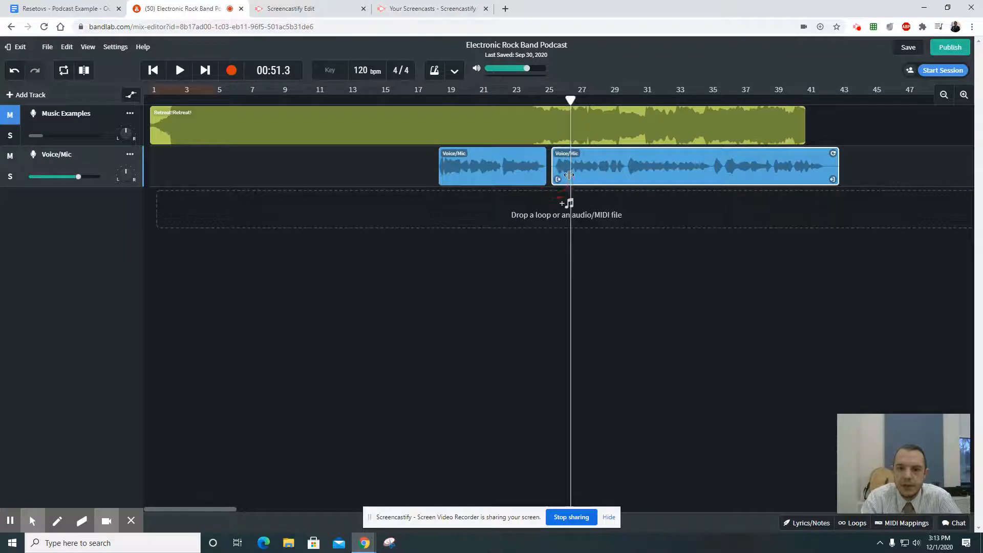
left_click(569, 177)
left_click(595, 175)
left_click_drag(628, 175, 622, 170)
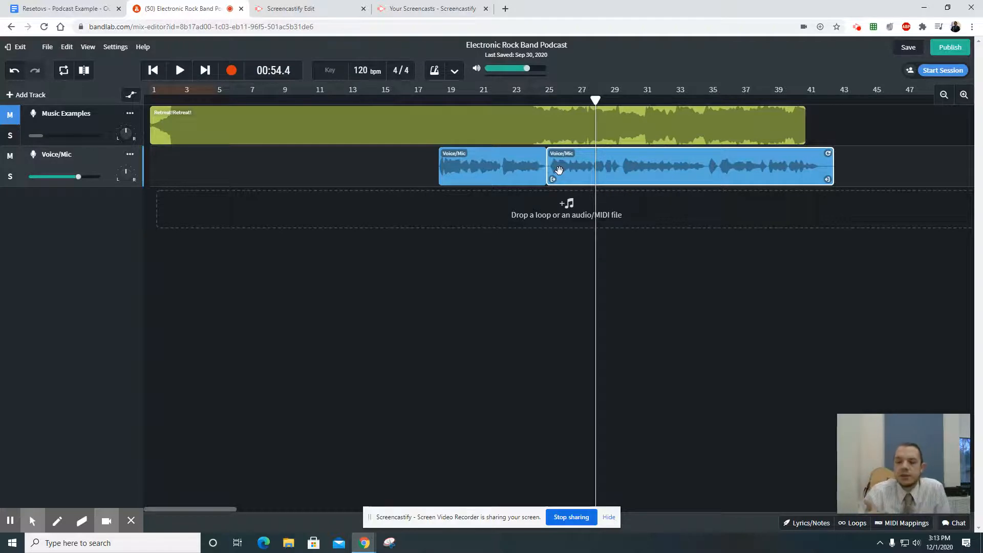
Step: Undo all the demonstration edits until the original Voice Recordings track with its Intro, Theme and Clip 2 info clips is restored
key("ctrl+s")
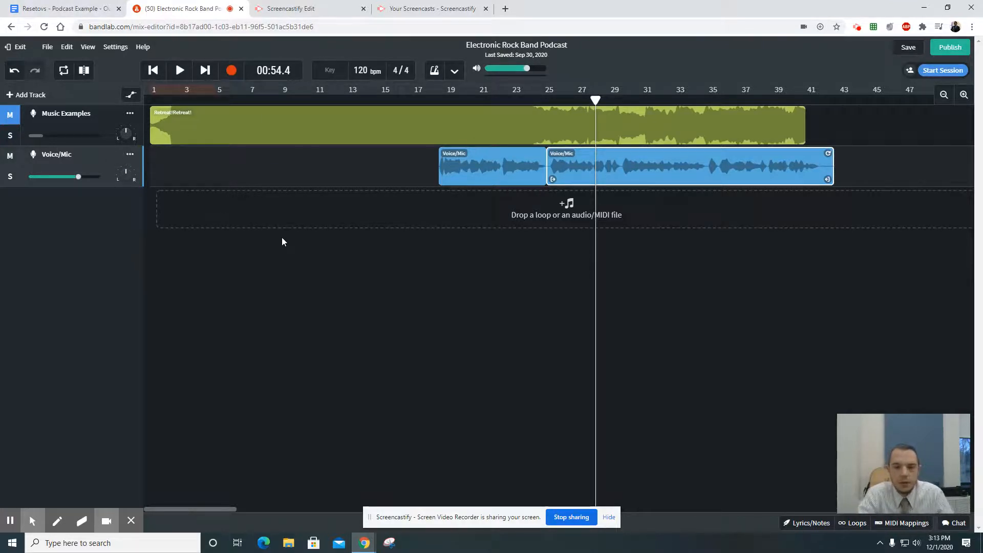
key("ctrl+z")
key("ctrl+z")
key("ctrl+z")
key("ctrl+z")
key("ctrl+z")
key("ctrl+z")
key("ctrl+z")
key("ctrl+z")
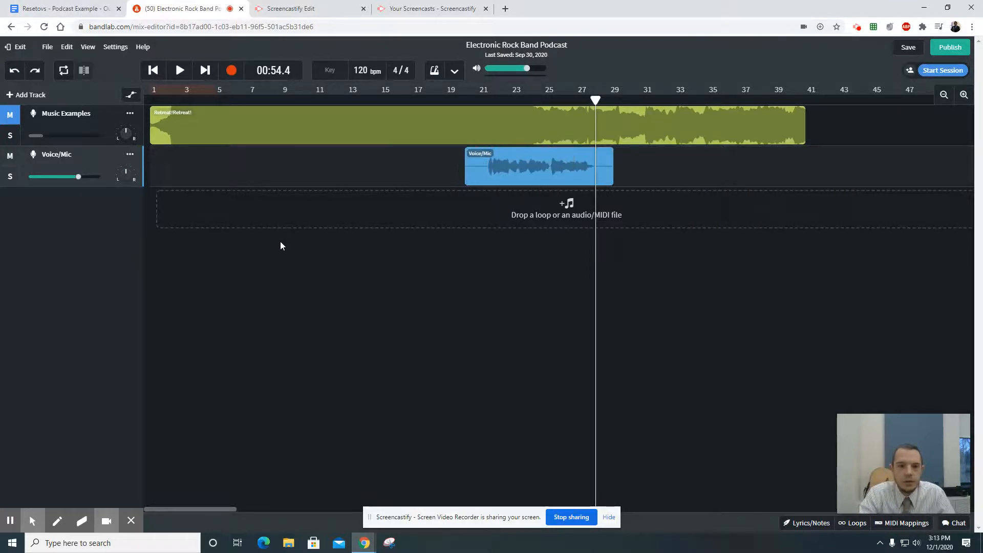
key("ctrl+z")
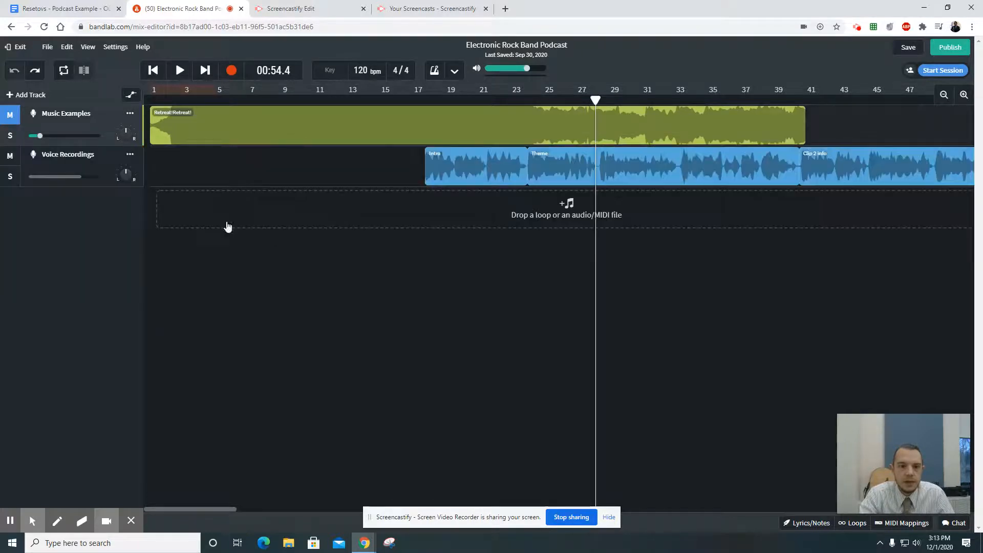
Step: Show the tracks' volume automation and trace the Retreat! Retreat! fade with the playhead from 00:28.0 to the clip's end at 01:20.0
left_click(131, 94)
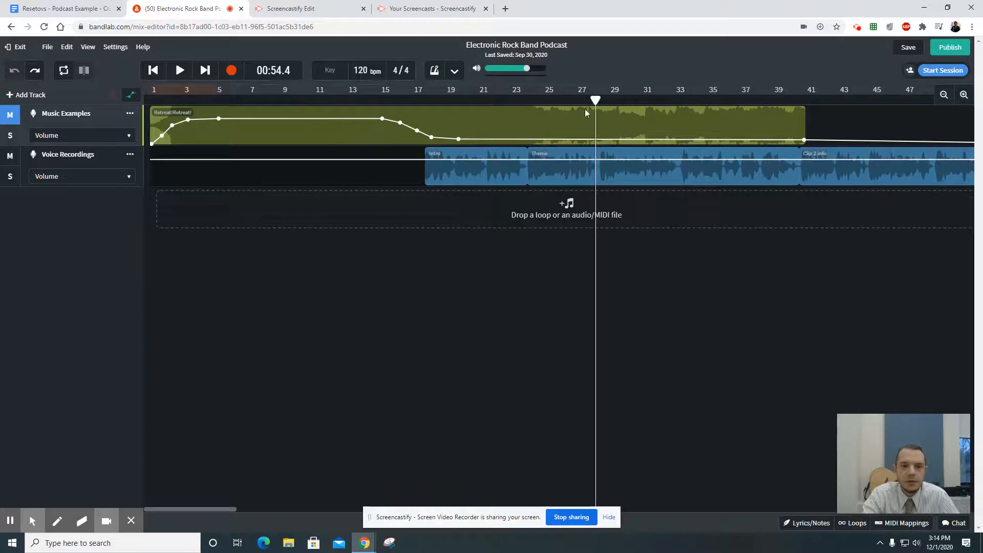
left_click_drag(586, 100, 379, 100)
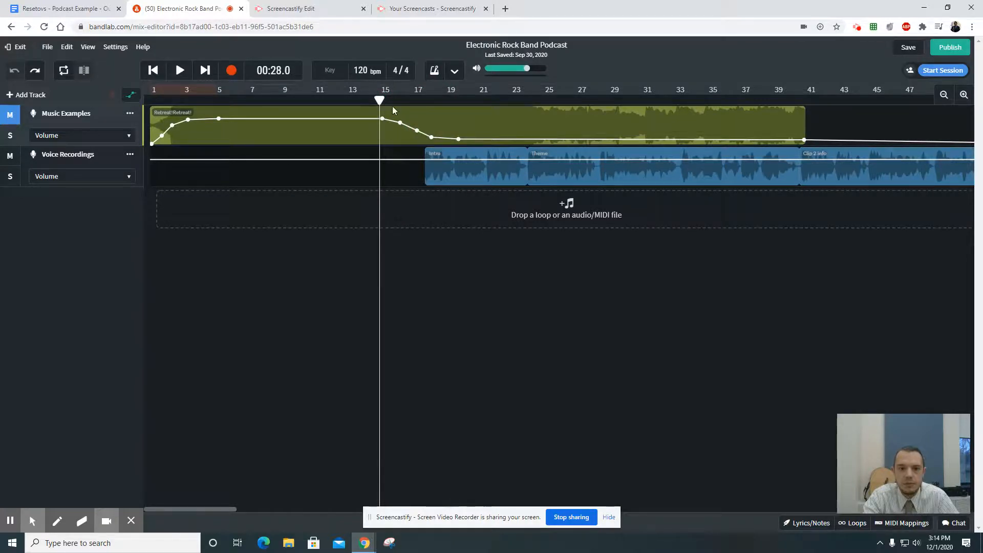
left_click_drag(391, 103, 804, 119)
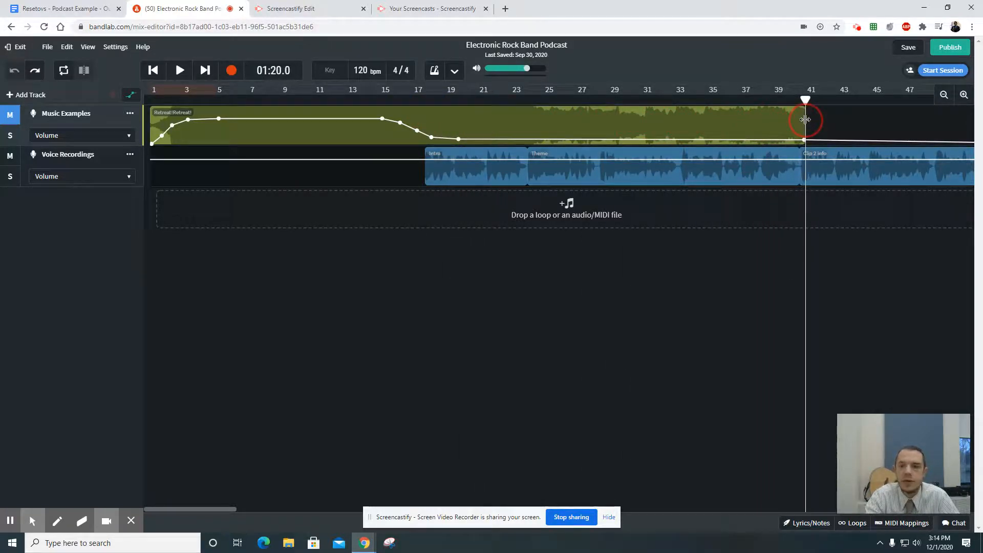
Step: Examine the volume automation along Cure For The Itch, placing the playhead near its volume rise at 02:23.4 and at its fade-out at 02:52.0
left_click_drag(209, 508, 262, 509)
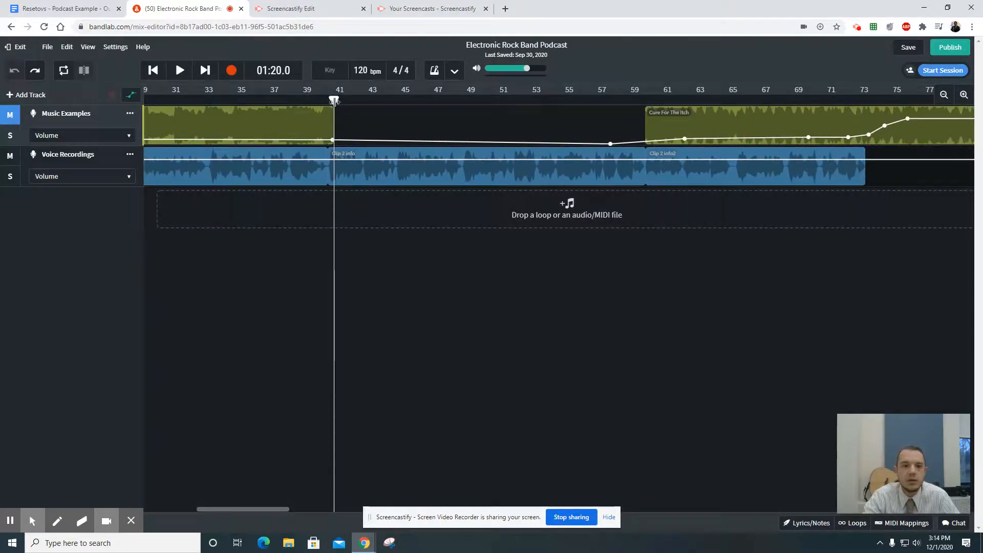
left_click_drag(334, 101, 853, 132)
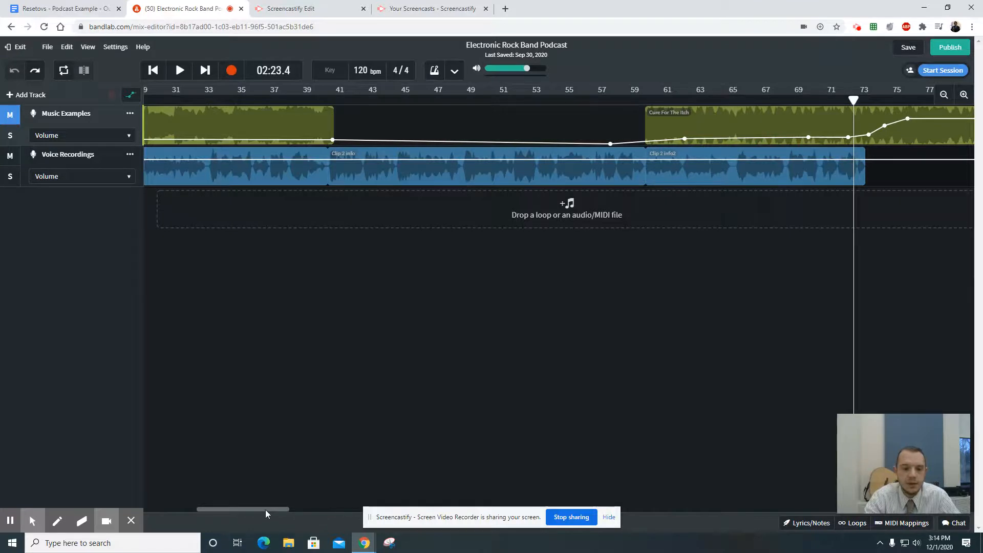
left_click_drag(265, 509, 332, 497)
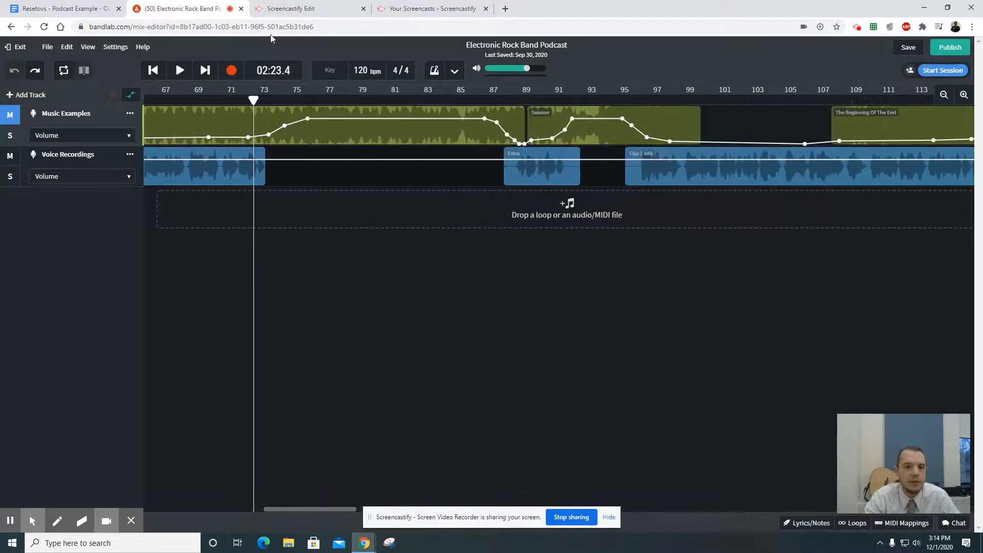
left_click_drag(253, 98, 226, 113)
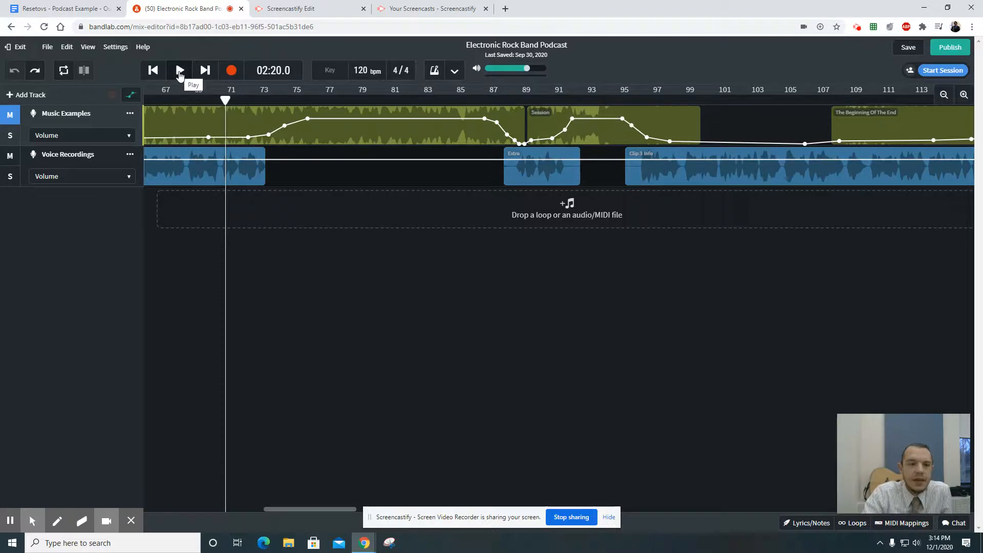
left_click_drag(226, 99, 487, 120)
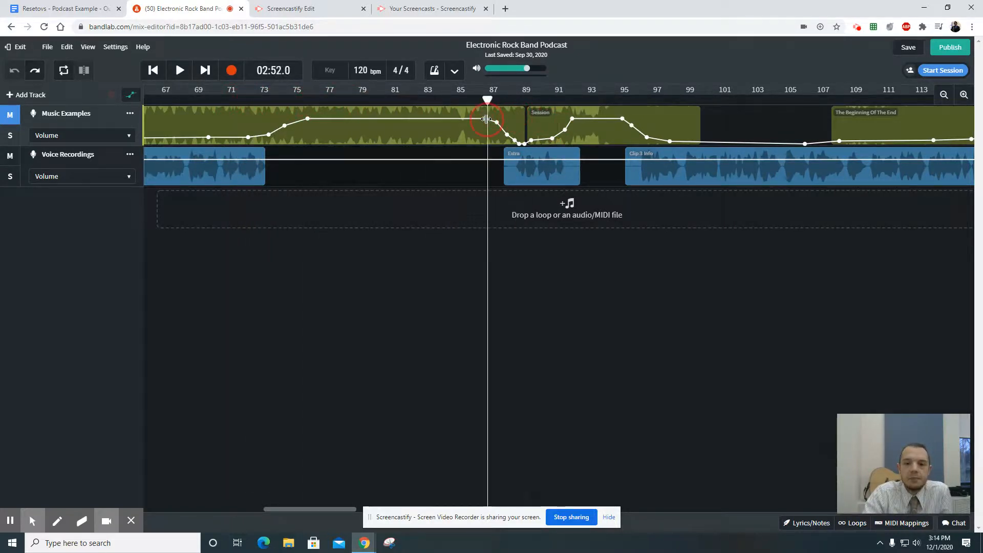
Step: Zoom out the timeline two levels and review the music and voice clip arrangement from the project's start
left_click_drag(308, 509, 215, 512)
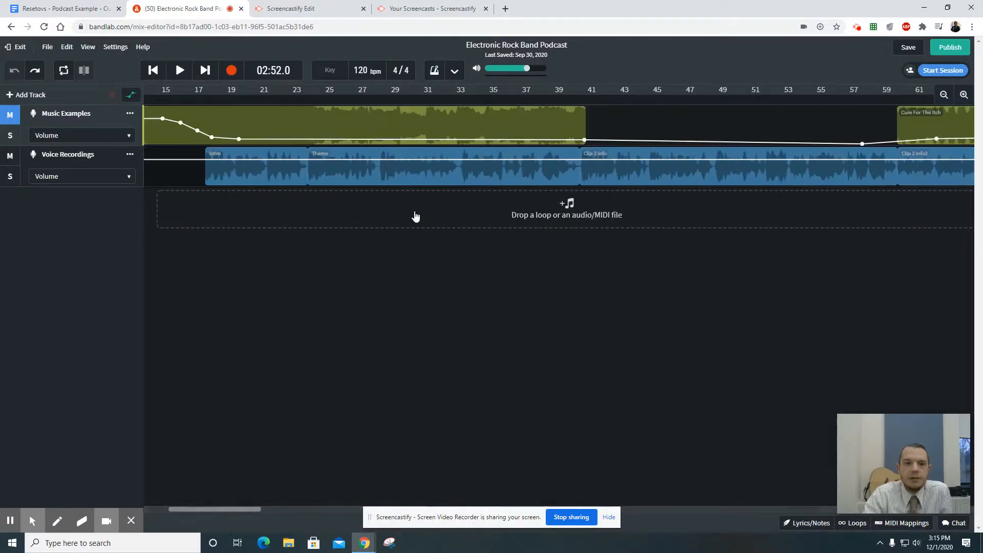
left_click(945, 95)
left_click(945, 95)
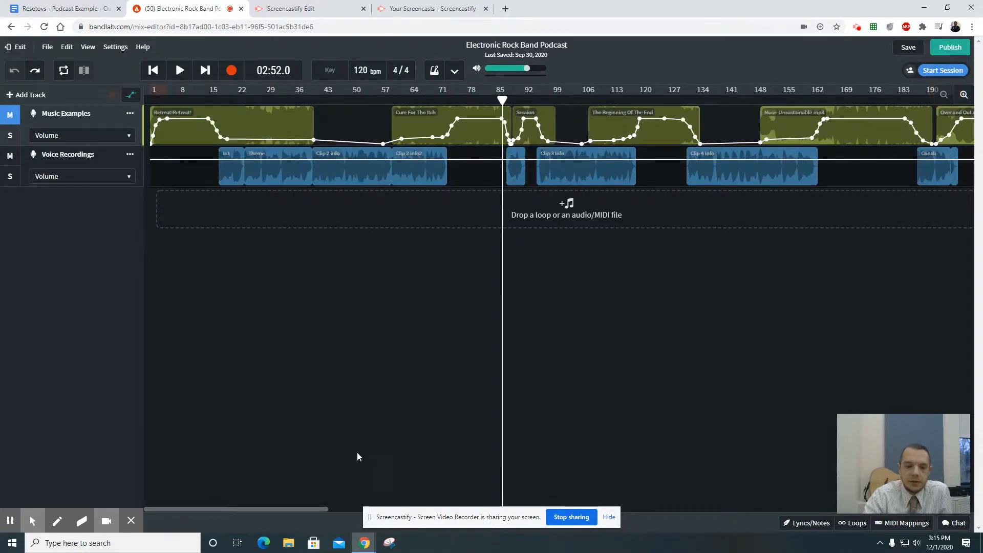
left_click_drag(289, 509, 271, 519)
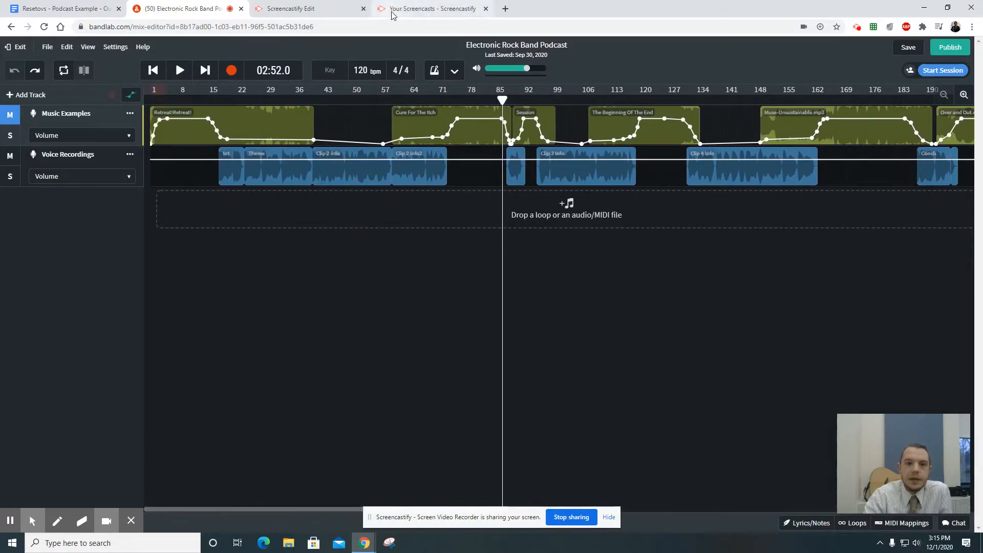
Step: Switch to the podcast outline in Google Docs and select the first two paragraphs of the 1st Voice Clip text
left_click(60, 9)
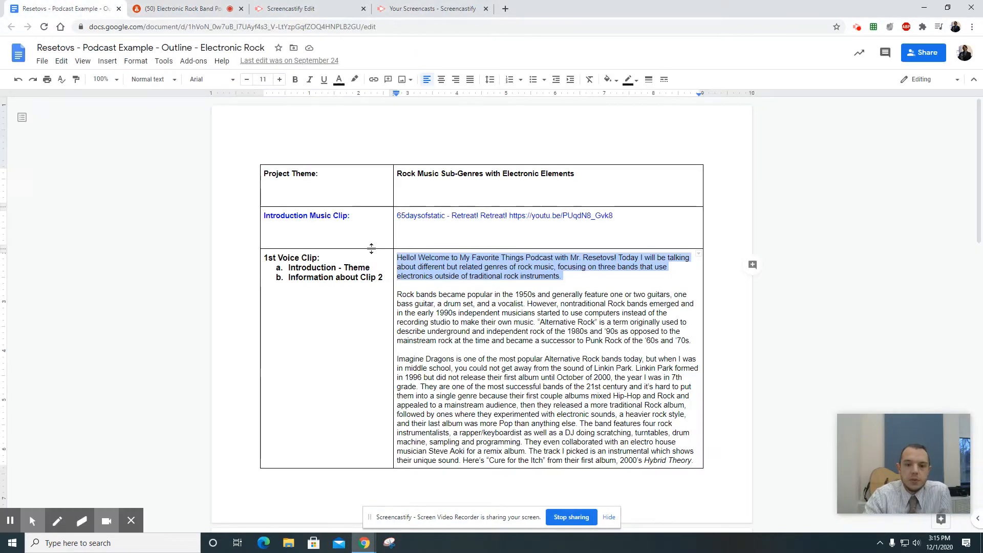
left_click(435, 292)
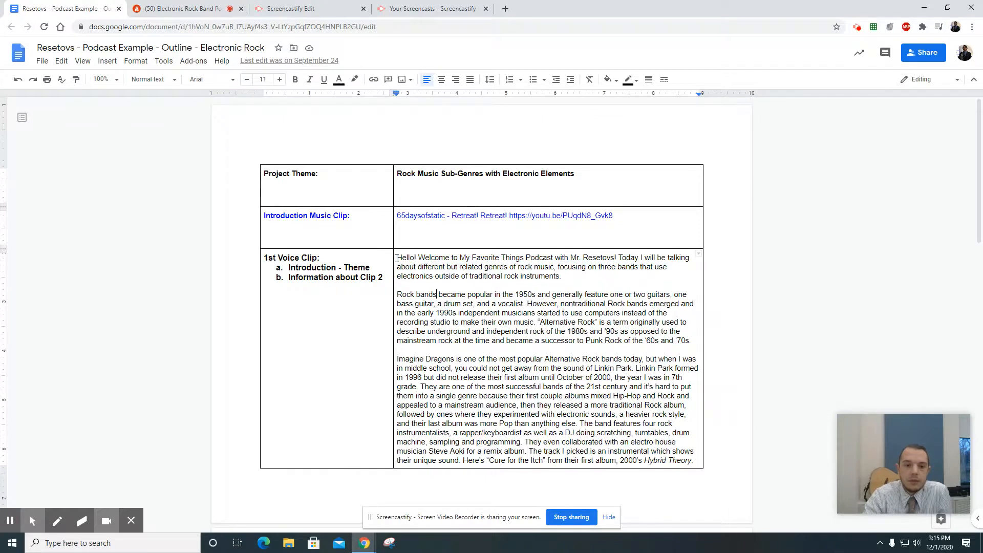
left_click_drag(397, 258, 695, 342)
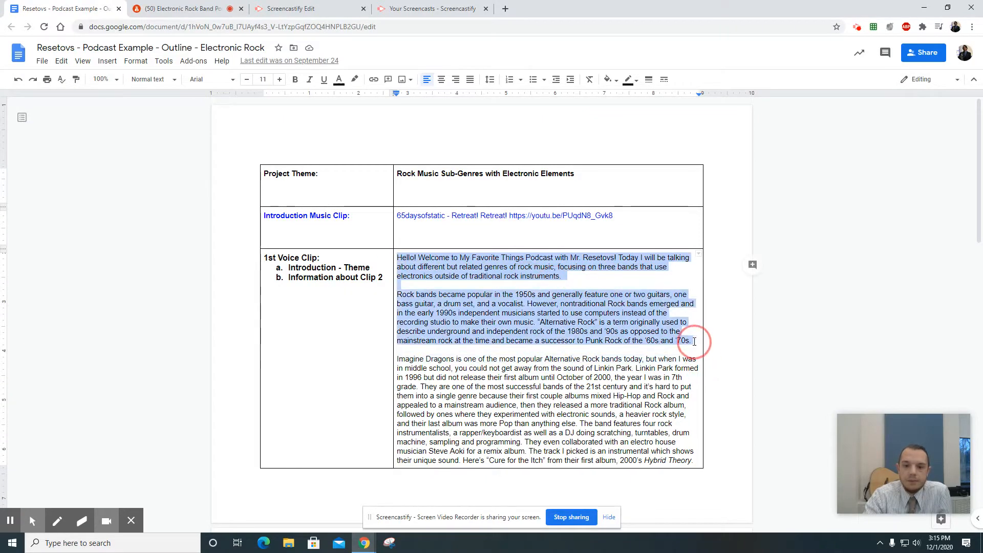
left_click(568, 277)
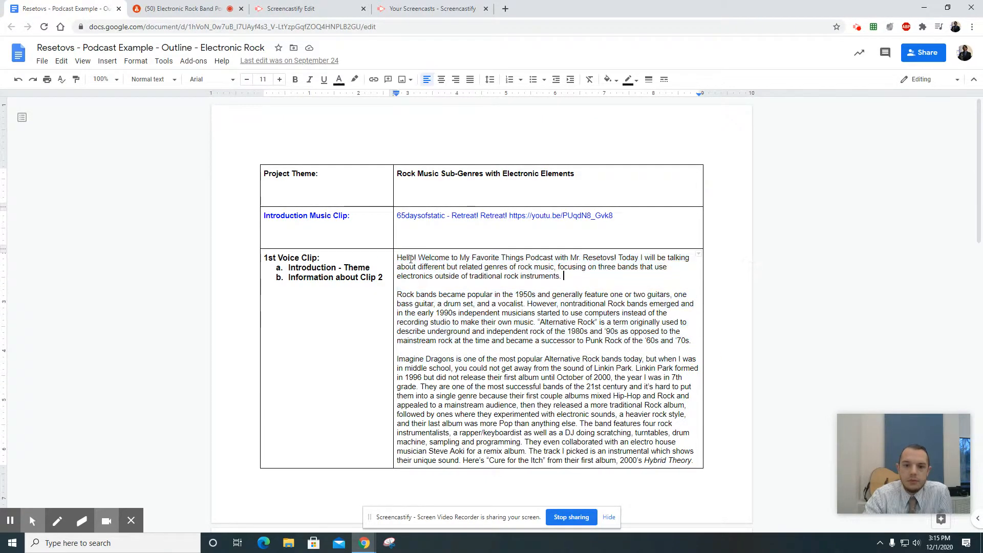
left_click_drag(397, 258, 696, 343)
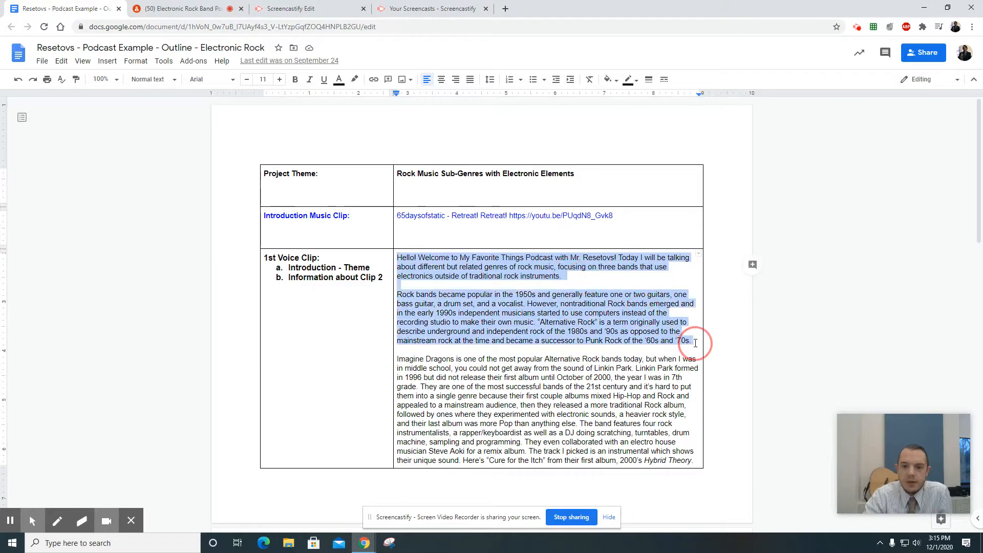
left_click(188, 10)
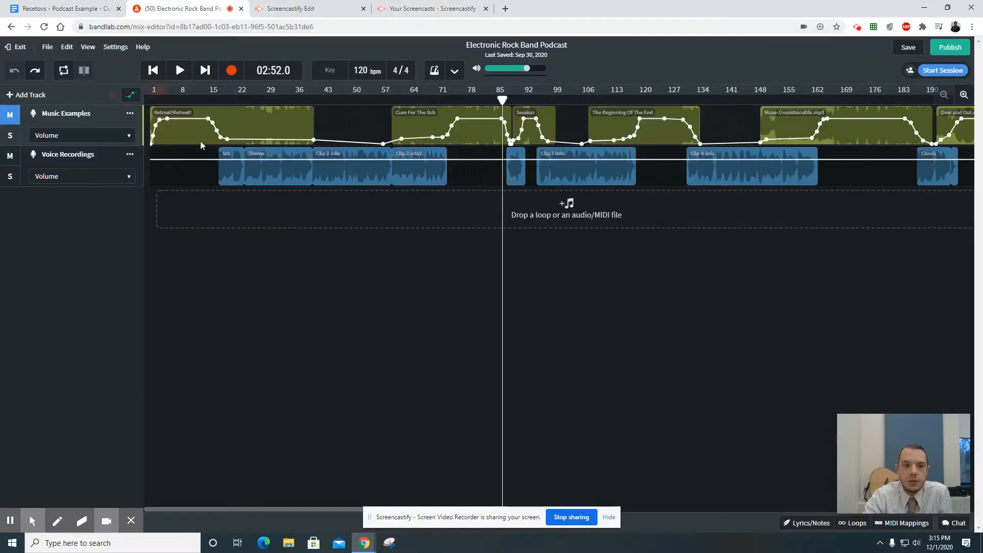
left_click(69, 11)
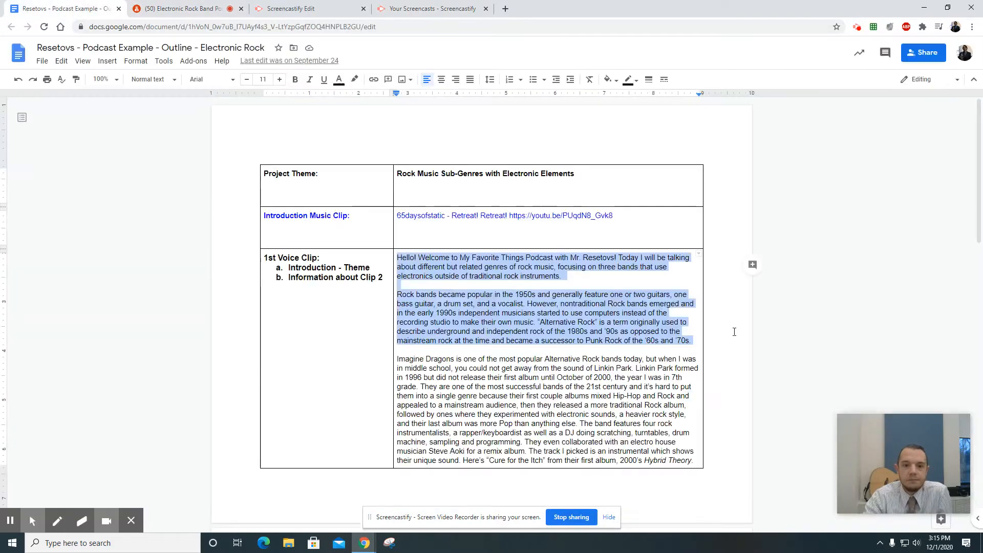
left_click(186, 10)
left_click(409, 8)
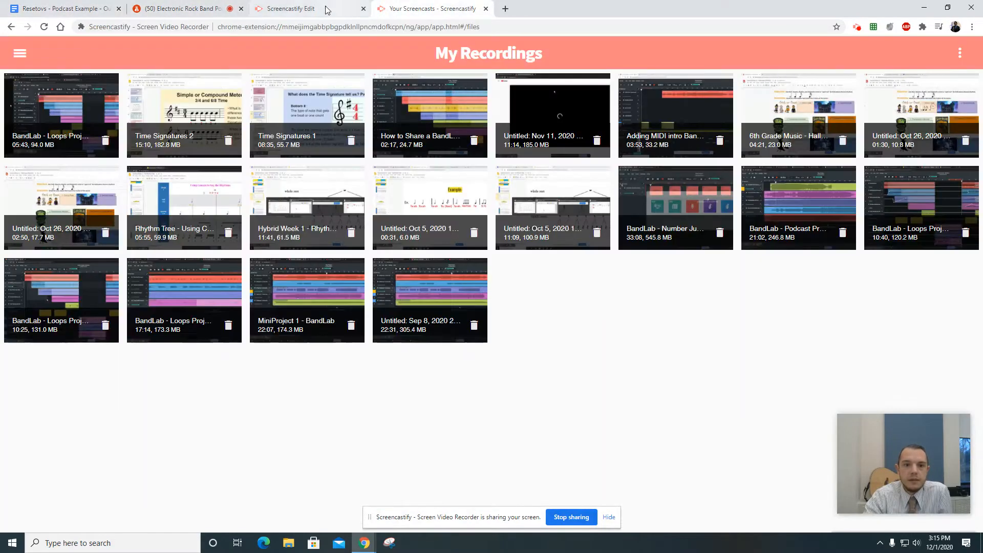
left_click(307, 7)
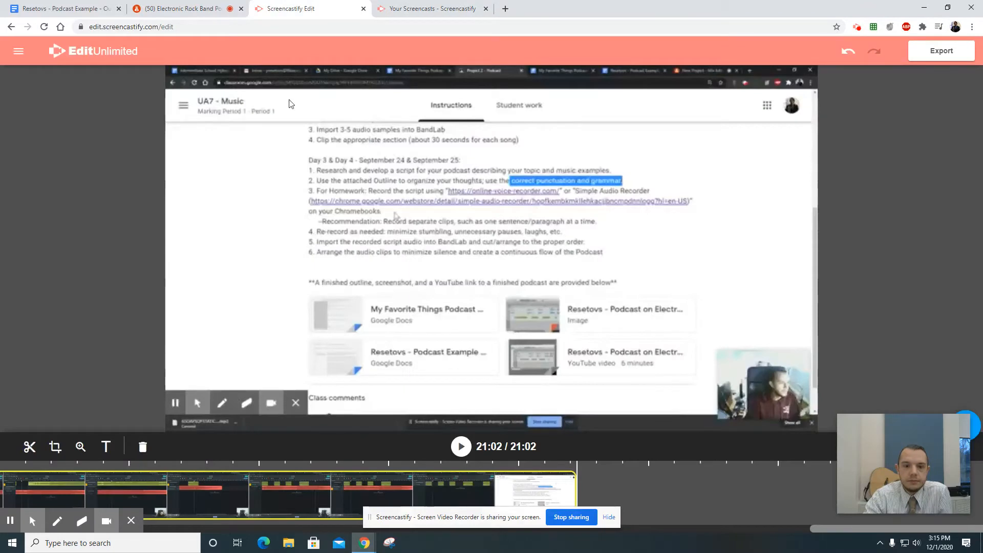
key("ctrl+2")
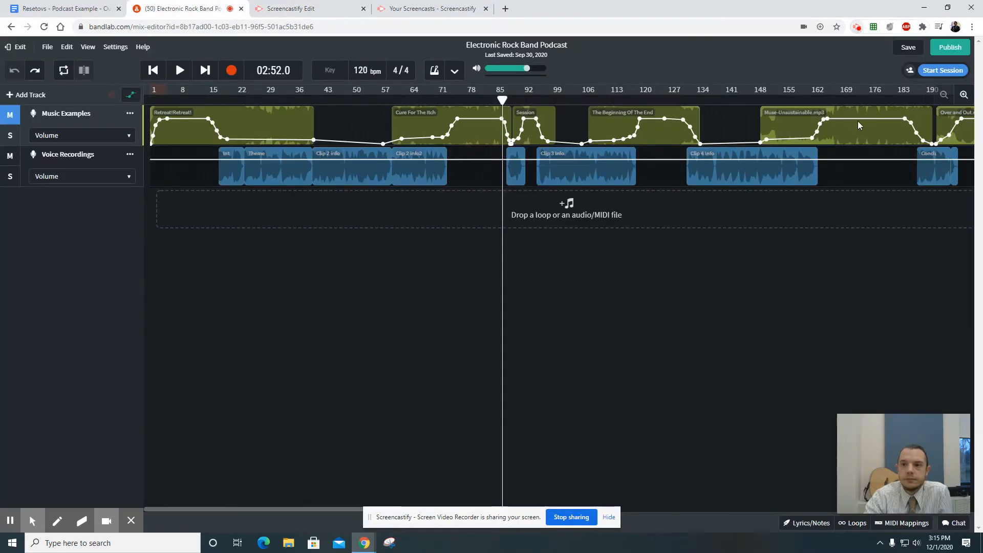
left_click(856, 27)
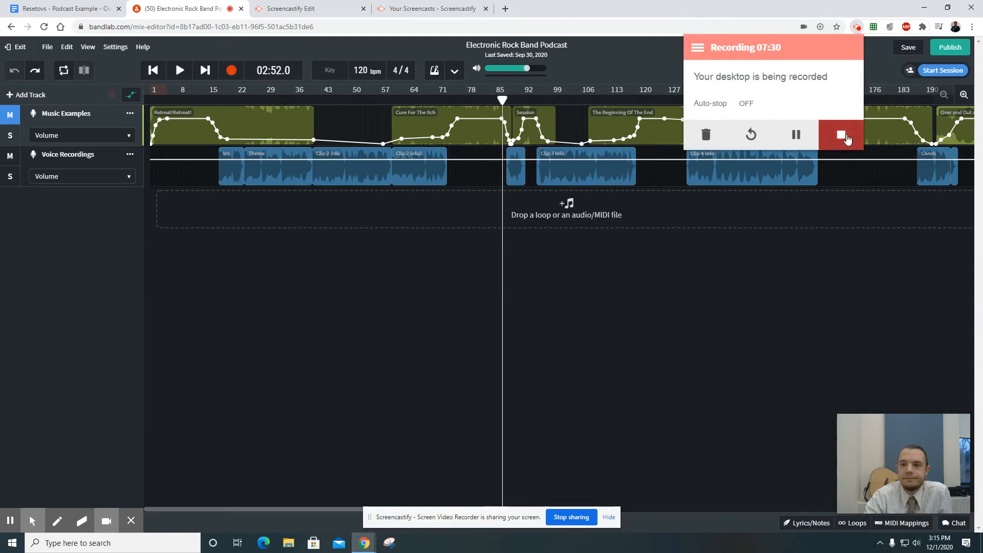